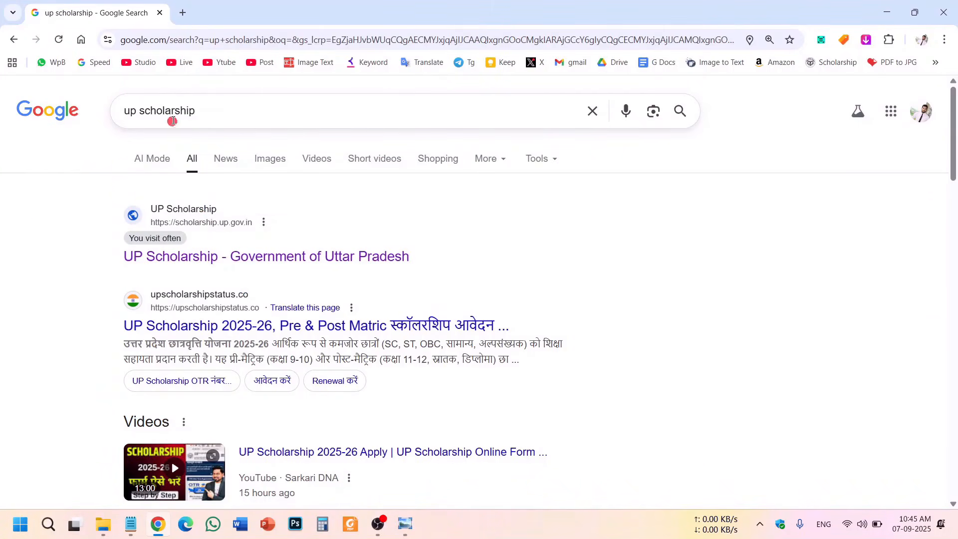
Check the 'up scholarship' query on the Google results page.
{"action": "left_click_drag", "start_coordinate": [214, 112], "coordinate": [50, 101]}
{"action": "left_click", "coordinate": [48, 241]}
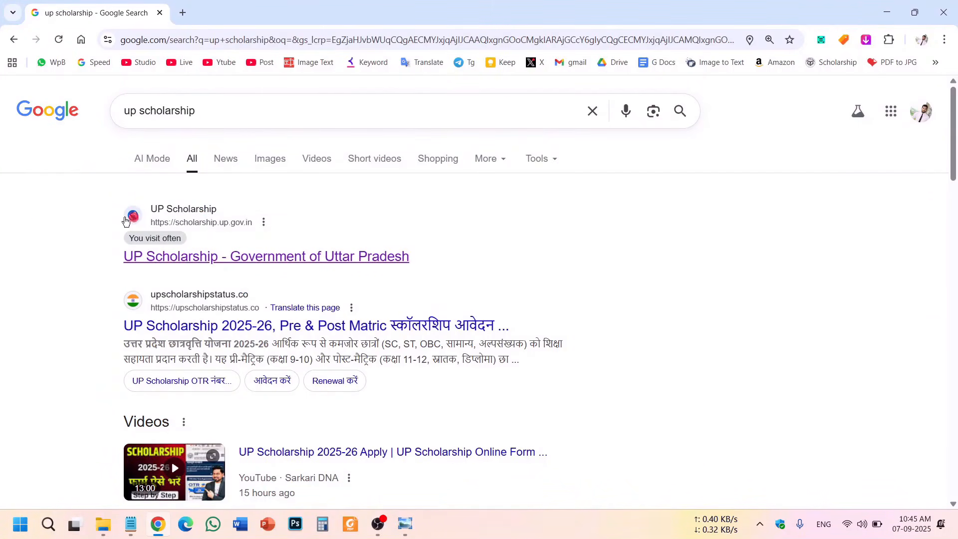
Open the official UP Scholarship site and review the important-dates table down to the online application row.
{"action": "left_click", "coordinate": [256, 263]}
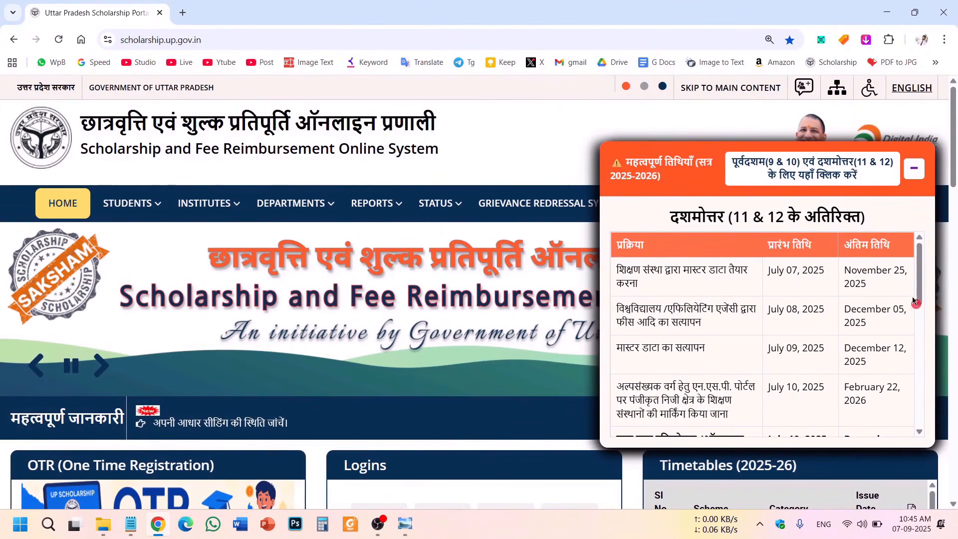
{"action": "left_click_drag", "start_coordinate": [653, 164], "coordinate": [830, 217]}
{"action": "left_click", "coordinate": [703, 242]}
{"action": "left_click", "coordinate": [760, 270]}
{"action": "scroll", "coordinate": [780, 305], "scroll_direction": "down", "scroll_amount": 3}
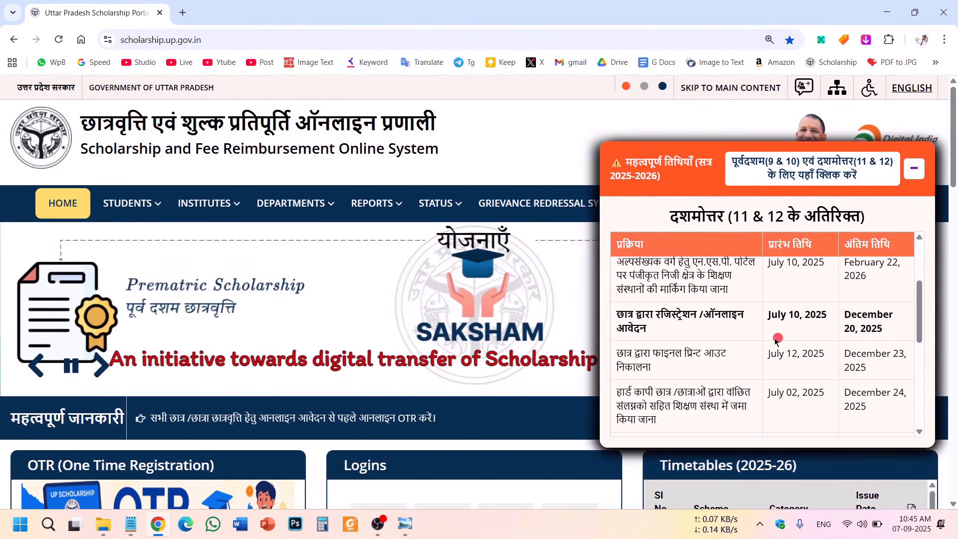
{"action": "left_click_drag", "start_coordinate": [621, 314], "coordinate": [749, 344]}
{"action": "left_click", "coordinate": [670, 330]}
{"action": "left_click_drag", "start_coordinate": [654, 315], "coordinate": [754, 319]}
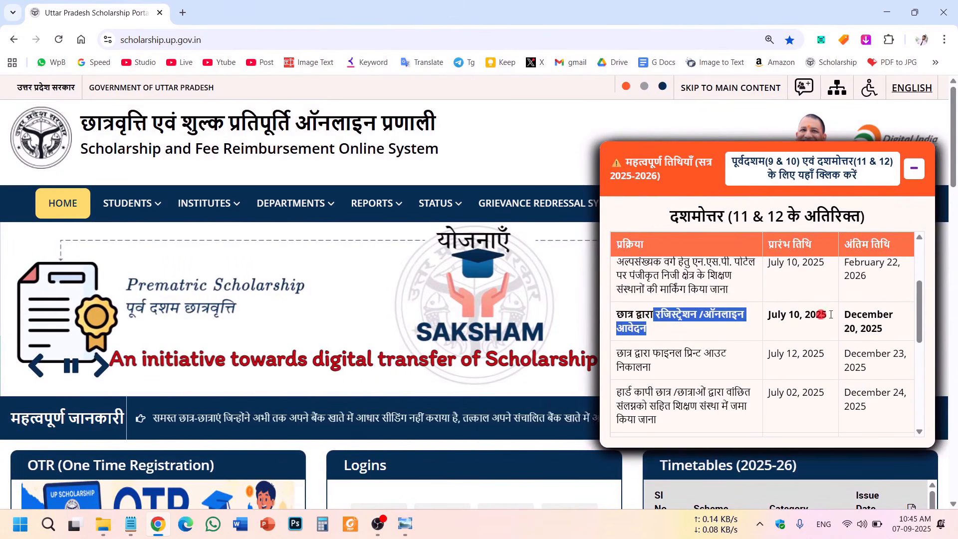
{"action": "left_click_drag", "start_coordinate": [884, 330], "coordinate": [845, 315]}
{"action": "left_click", "coordinate": [851, 320]}
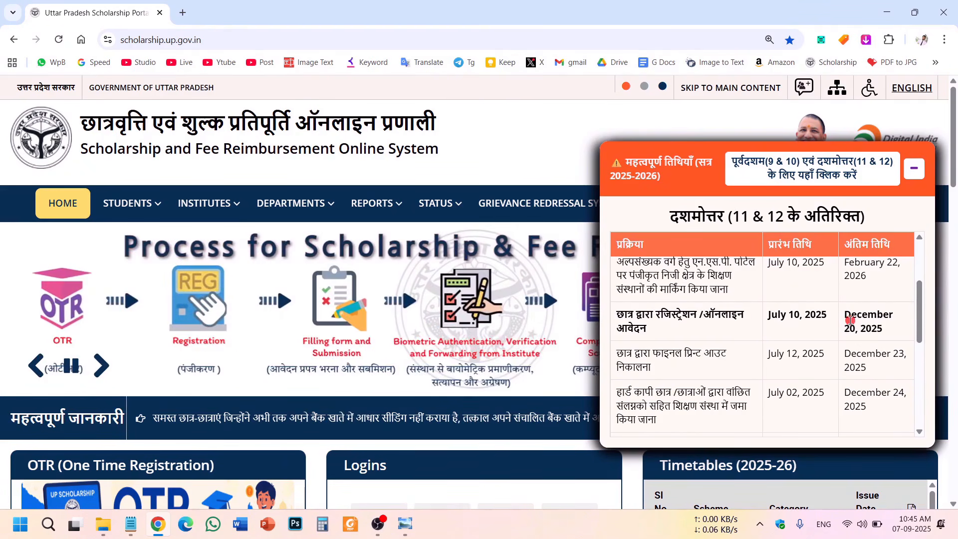
Confirm the December 20, 2025 registration deadline and close the important-dates notice.
{"action": "mouse_move", "coordinate": [846, 313]}
{"action": "left_mouse_down"}
{"action": "mouse_move", "coordinate": [897, 346]}
{"action": "mouse_move", "coordinate": [861, 318]}
{"action": "left_mouse_up"}
{"action": "left_click", "coordinate": [898, 328]}
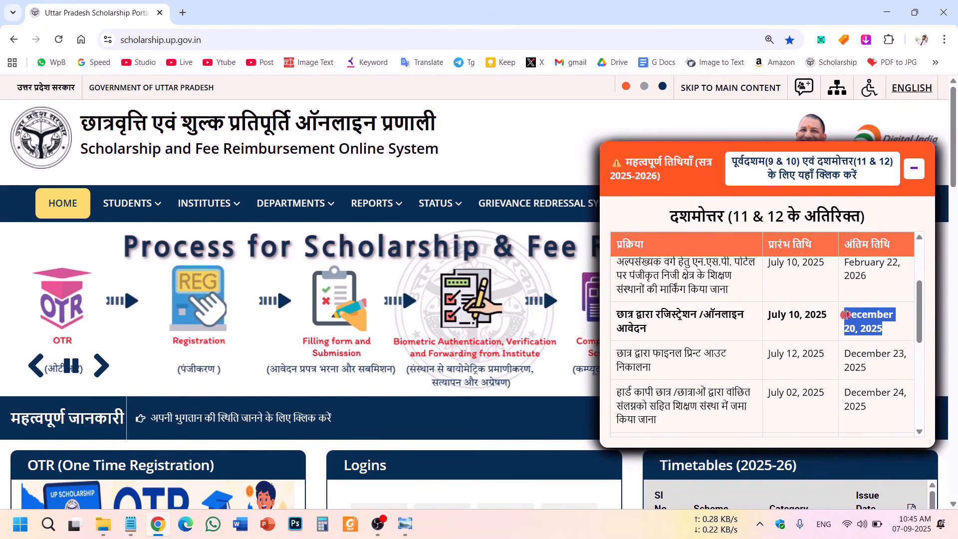
{"action": "left_click_drag", "start_coordinate": [646, 316], "coordinate": [787, 315]}
{"action": "left_click", "coordinate": [897, 329]}
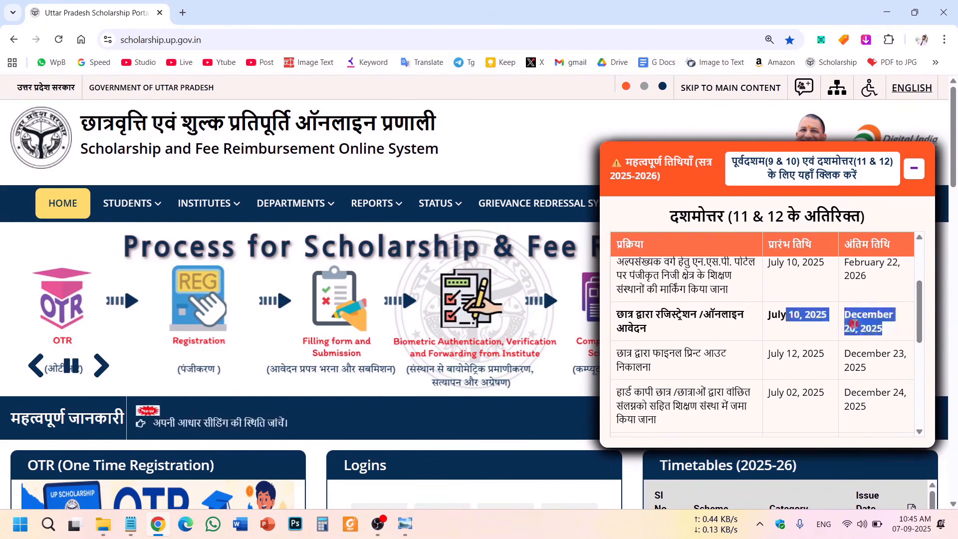
{"action": "left_click", "coordinate": [874, 327]}
{"action": "left_click", "coordinate": [915, 169]}
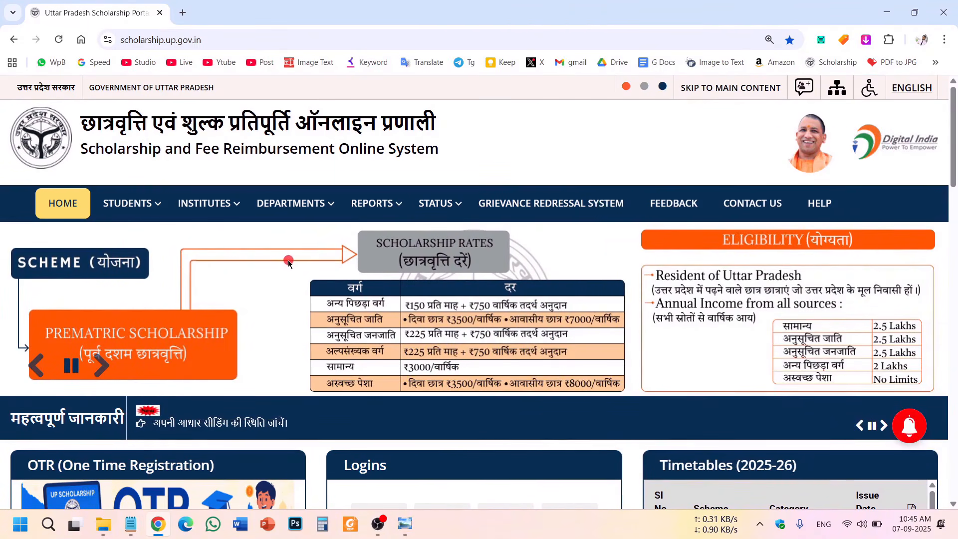
Read the OTR requirement notice further down the homepage.
{"action": "scroll", "coordinate": [289, 263], "scroll_direction": "down", "scroll_amount": 5}
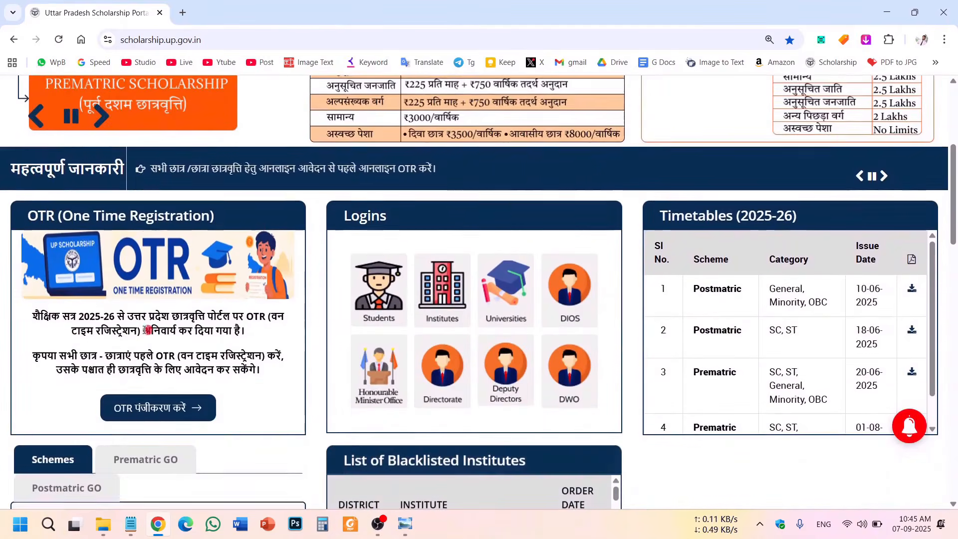
{"action": "left_click_drag", "start_coordinate": [78, 317], "coordinate": [136, 316]}
{"action": "left_click", "coordinate": [128, 328]}
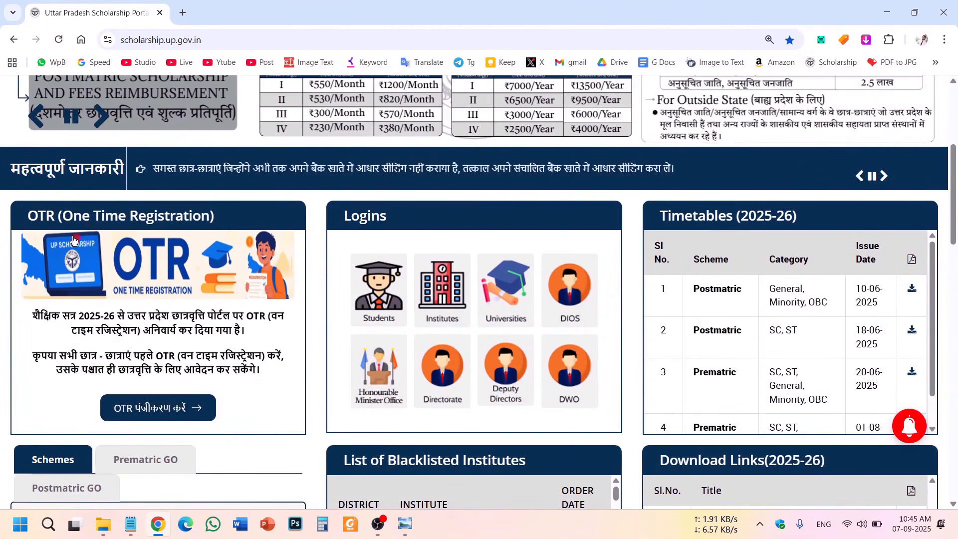
{"action": "left_click_drag", "start_coordinate": [42, 215], "coordinate": [212, 217]}
{"action": "scroll", "coordinate": [212, 220], "scroll_direction": "up", "scroll_amount": 5}
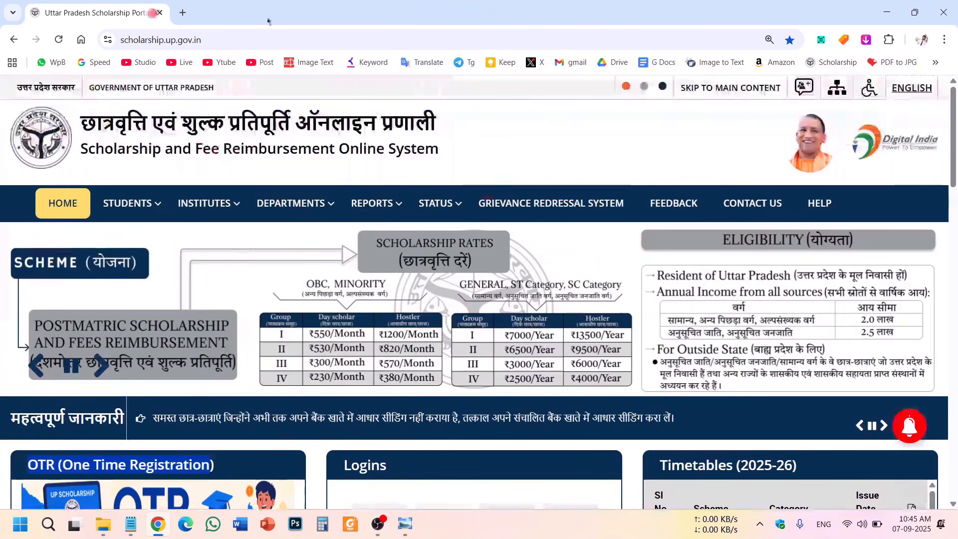
Read the Hindi OTR notice and open the One Time Registration form.
{"action": "scroll", "coordinate": [212, 277], "scroll_direction": "down", "scroll_amount": 5}
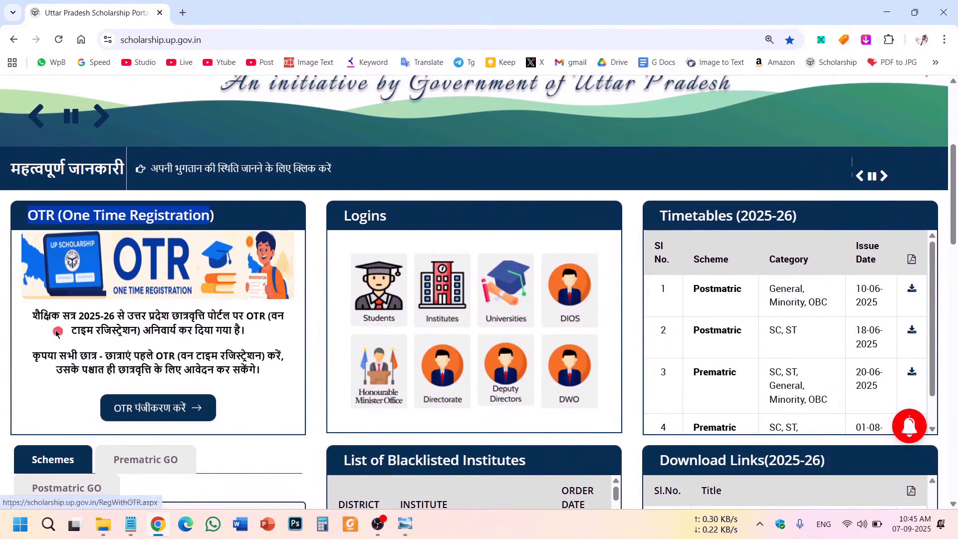
{"action": "left_click_drag", "start_coordinate": [38, 318], "coordinate": [237, 367]}
{"action": "left_click", "coordinate": [243, 371]}
{"action": "left_click", "coordinate": [78, 322]}
{"action": "left_click", "coordinate": [183, 359]}
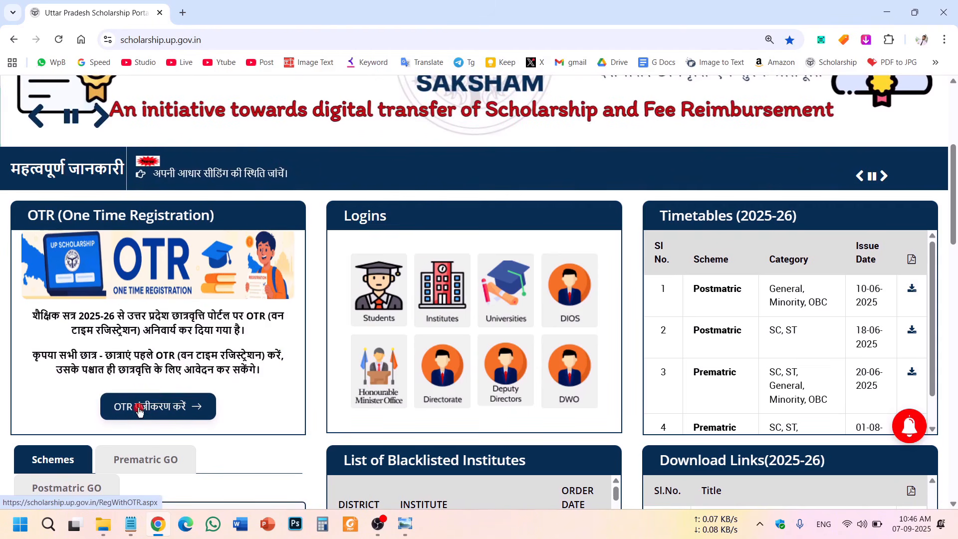
{"action": "left_click", "coordinate": [156, 408]}
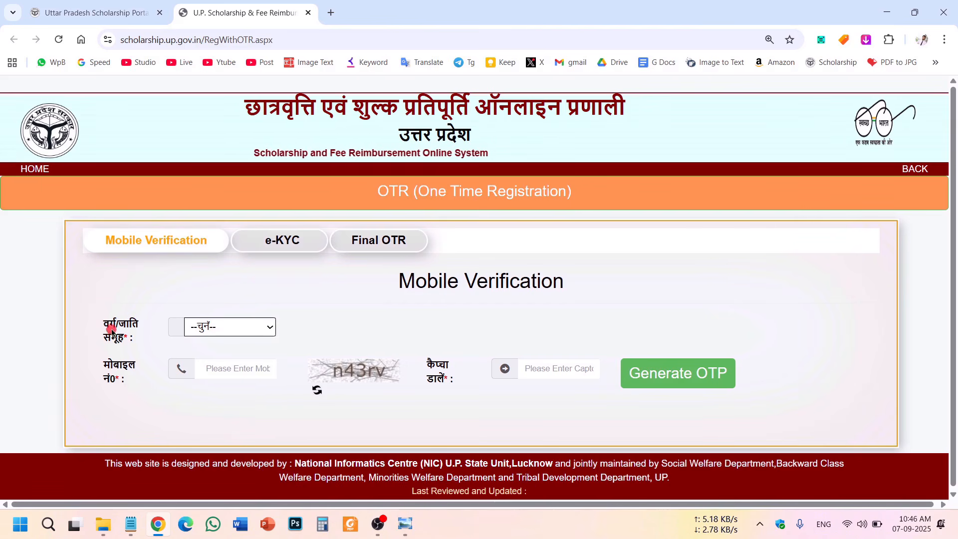
Select the अनुसूचित जाति category and generate a registration OTP for the mobile number.
{"action": "left_click", "coordinate": [246, 329]}
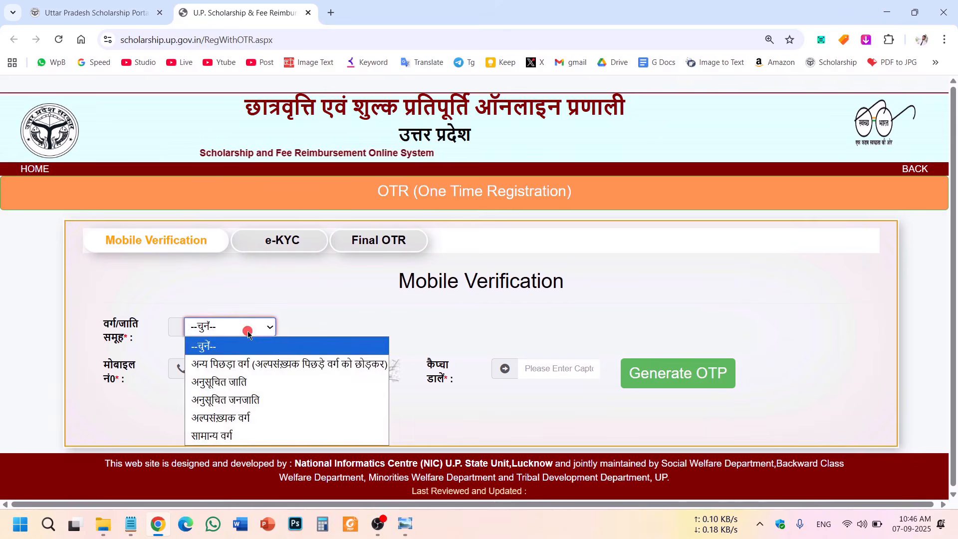
{"action": "left_click", "coordinate": [244, 385]}
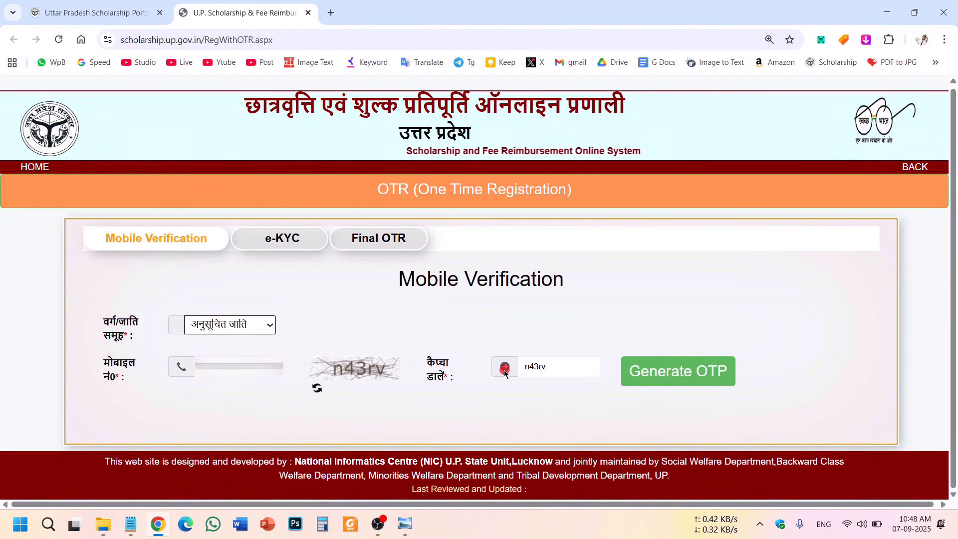
{"action": "left_click", "coordinate": [691, 377]}
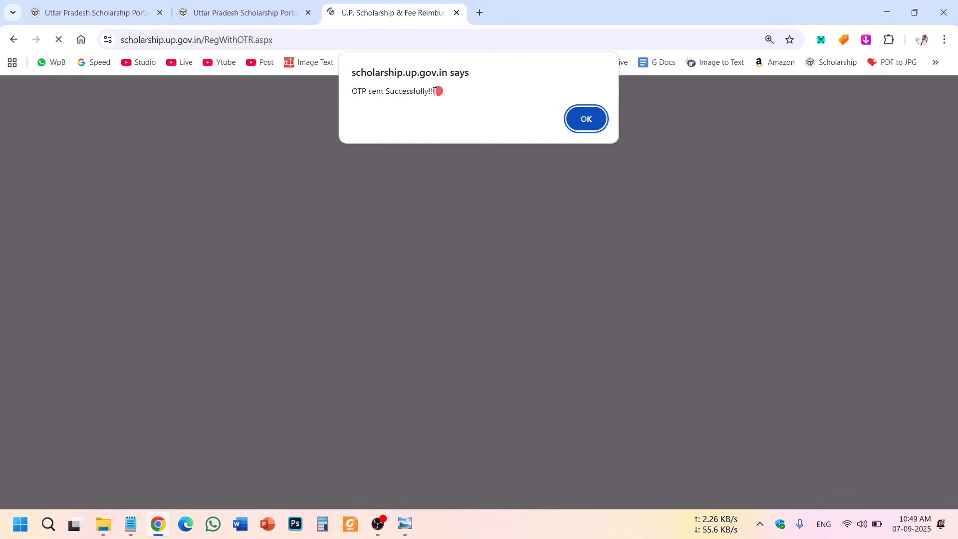
{"action": "left_click_drag", "start_coordinate": [450, 94], "coordinate": [352, 91]}
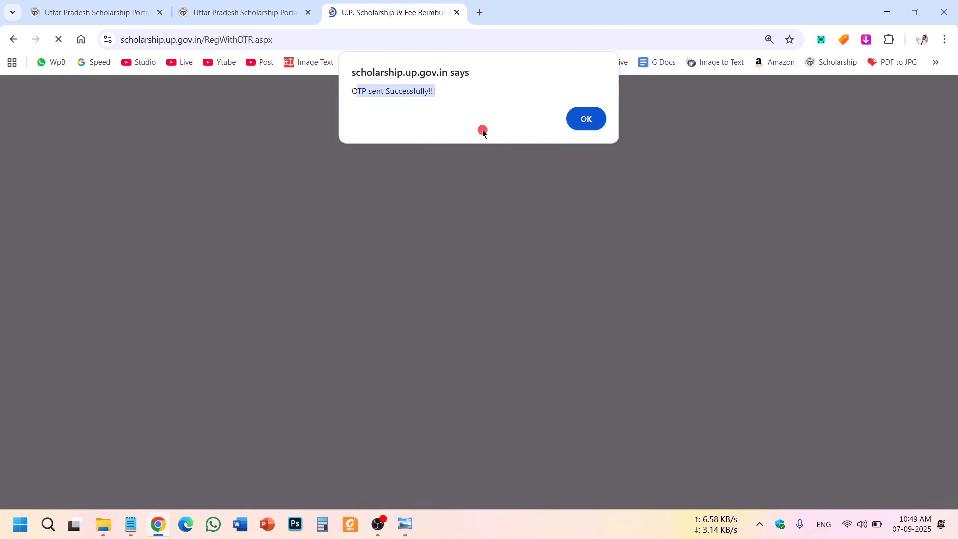
{"action": "left_click", "coordinate": [569, 113]}
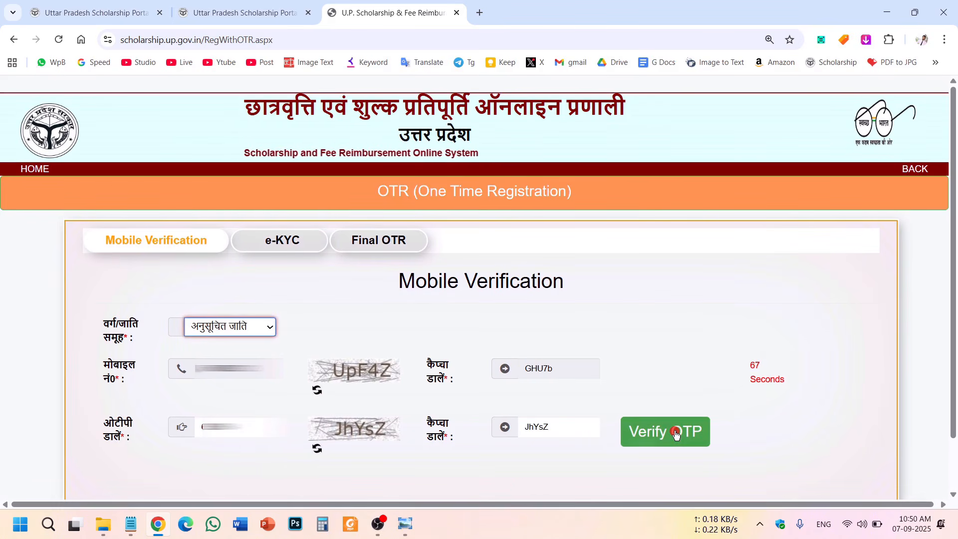
Verify the mobile OTP, submit the Aadhaar number for e-KYC, and accept the consent declaration.
{"action": "left_click", "coordinate": [676, 435]}
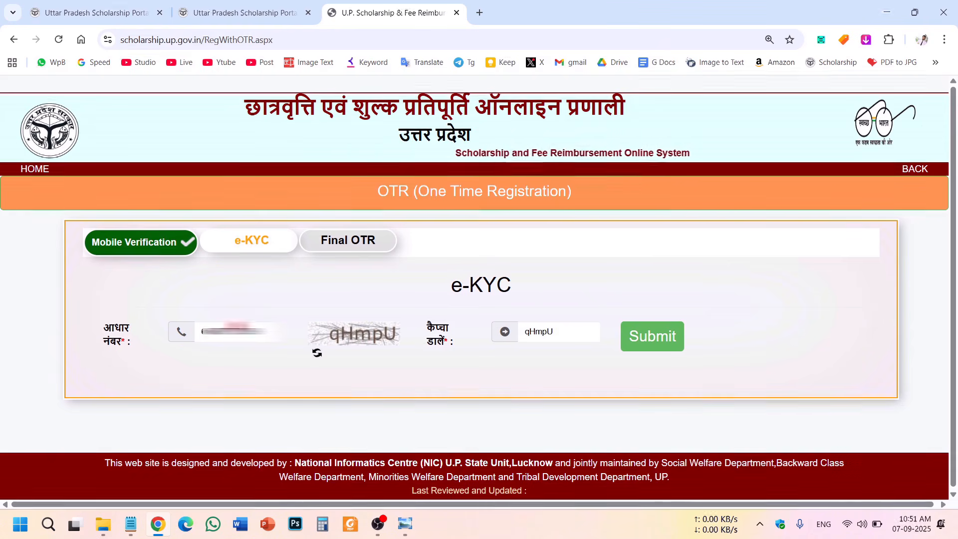
{"action": "left_click", "coordinate": [554, 336]}
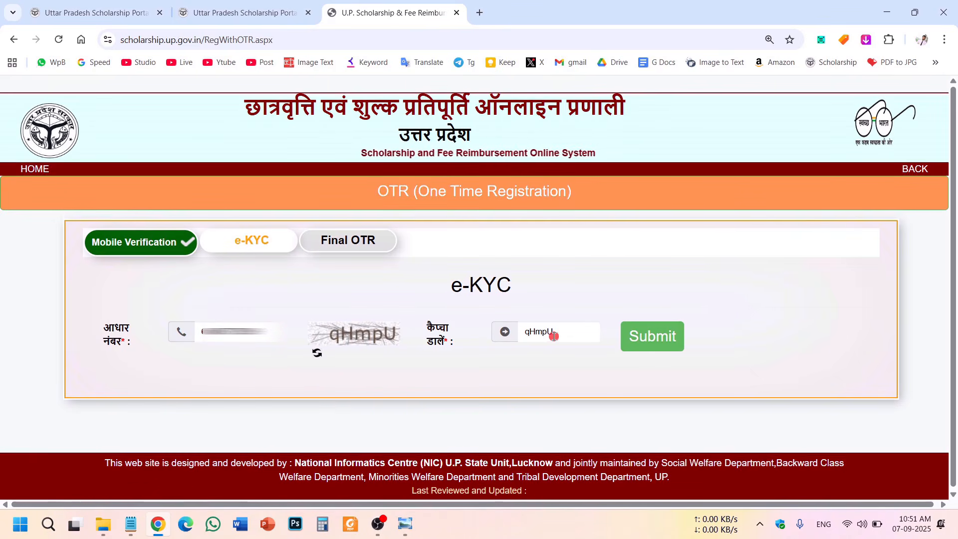
{"action": "left_click", "coordinate": [669, 336]}
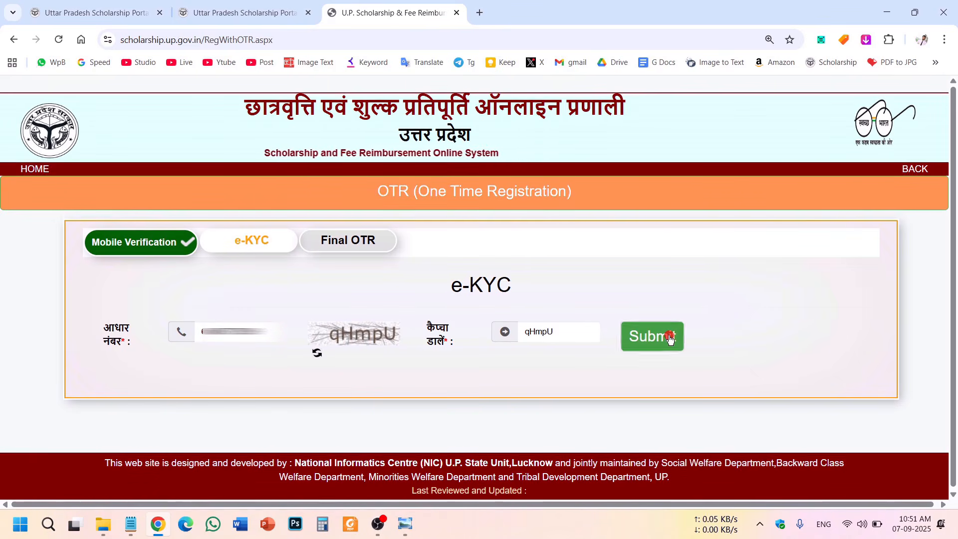
{"action": "left_click_drag", "start_coordinate": [360, 90], "coordinate": [428, 158]}
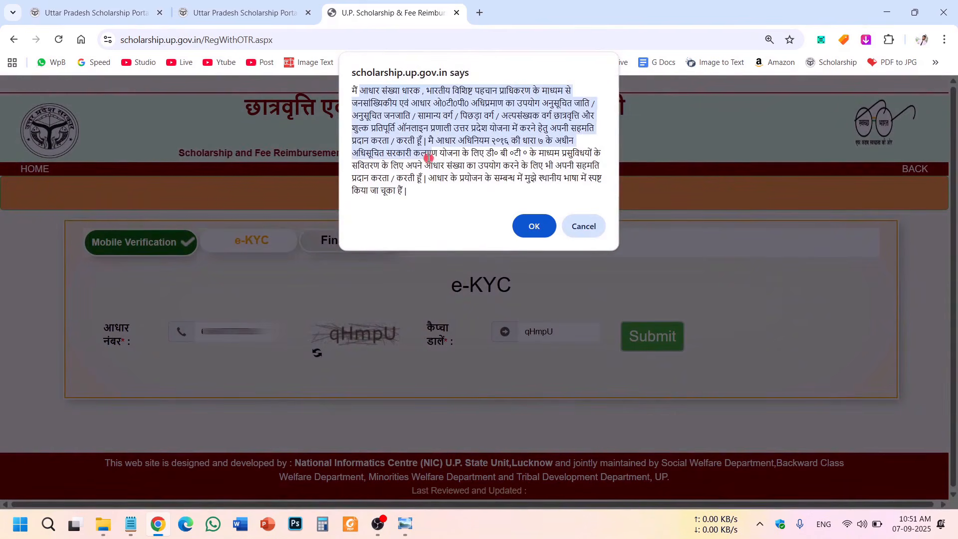
{"action": "left_click", "coordinate": [533, 227]}
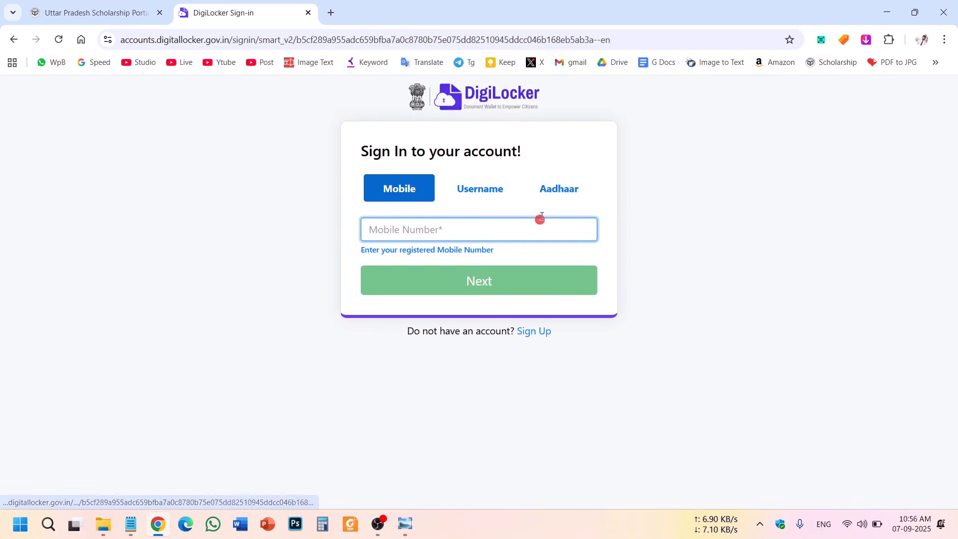
Sign in to DigiLocker using the Aadhaar number and the Aadhaar OTP.
{"action": "left_click", "coordinate": [560, 189]}
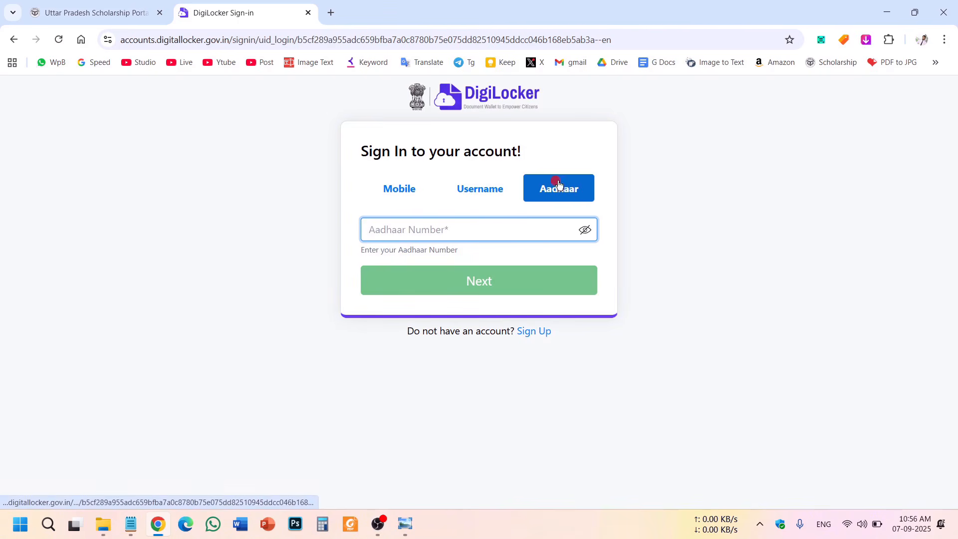
{"action": "left_click", "coordinate": [407, 192]}
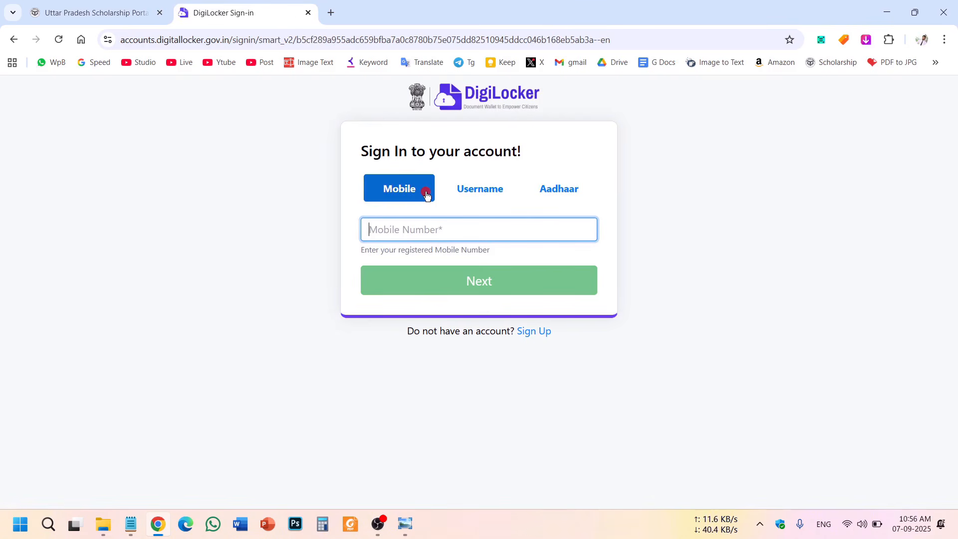
{"action": "left_click", "coordinate": [549, 191]}
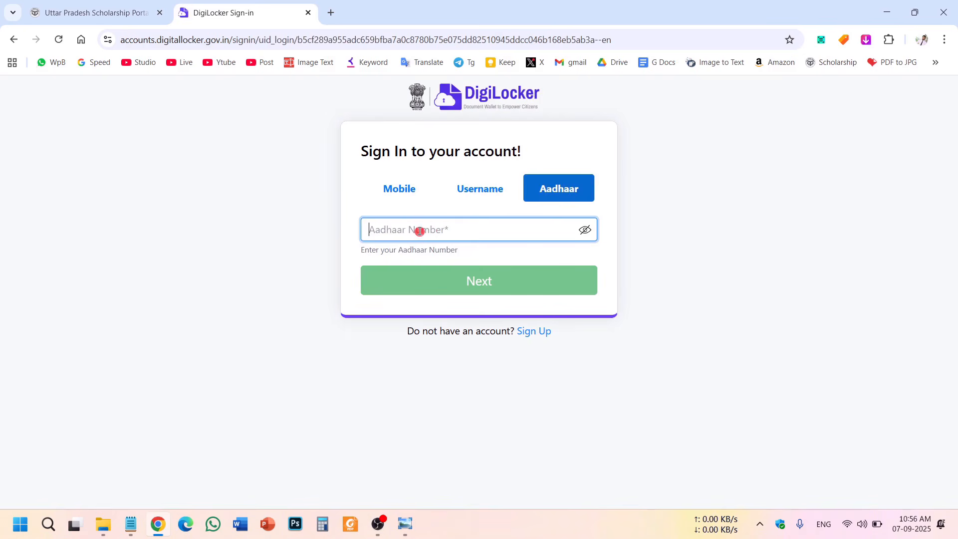
{"action": "left_click", "coordinate": [312, 235]}
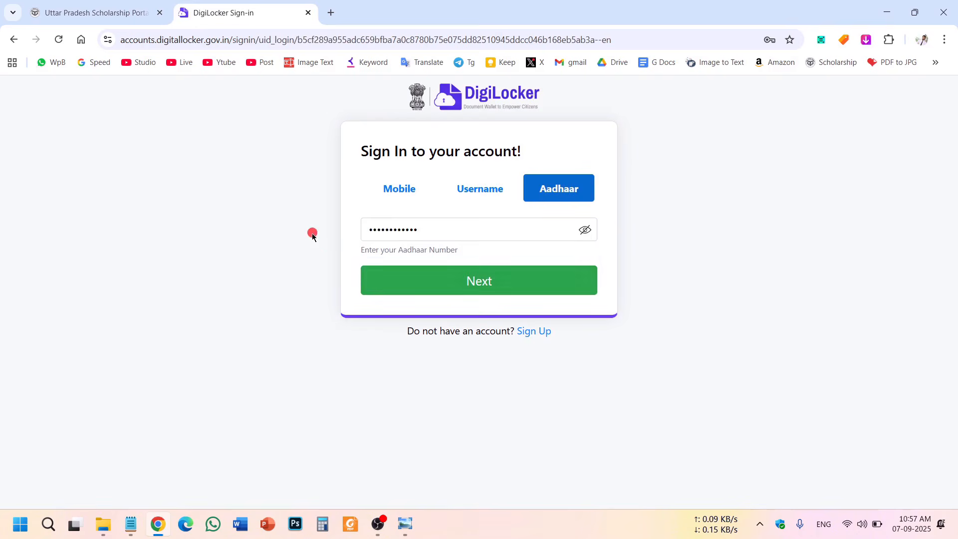
{"action": "left_click", "coordinate": [466, 291]}
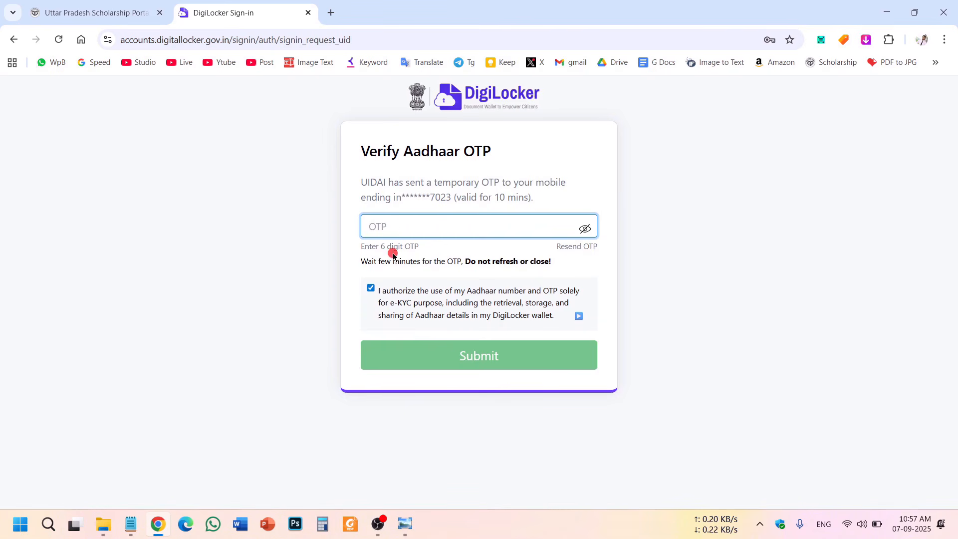
{"action": "key", "text": "ctrl+v"}
{"action": "left_click", "coordinate": [467, 357]}
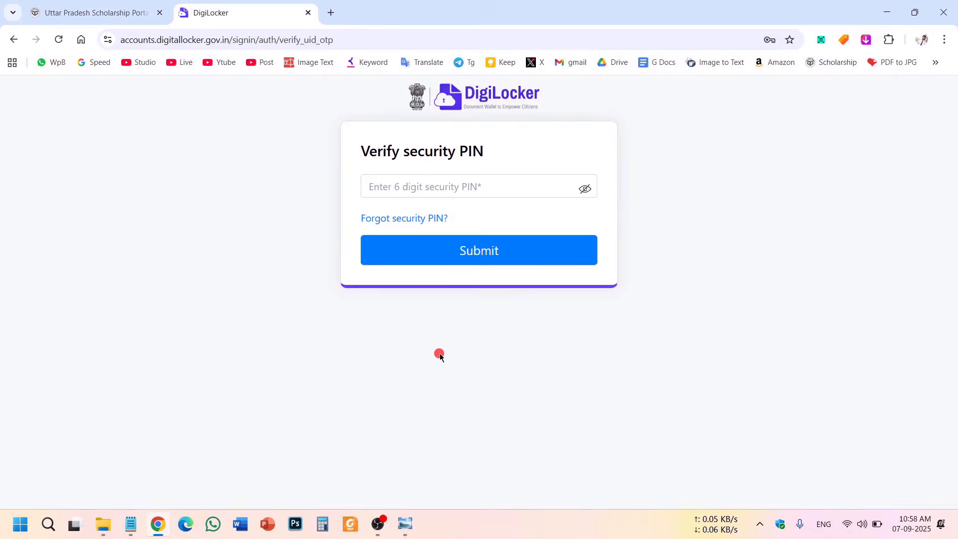
Enter the 6-digit security PIN and allow sharing Aadhaar details with up scholarship.
{"action": "left_click", "coordinate": [405, 187]}
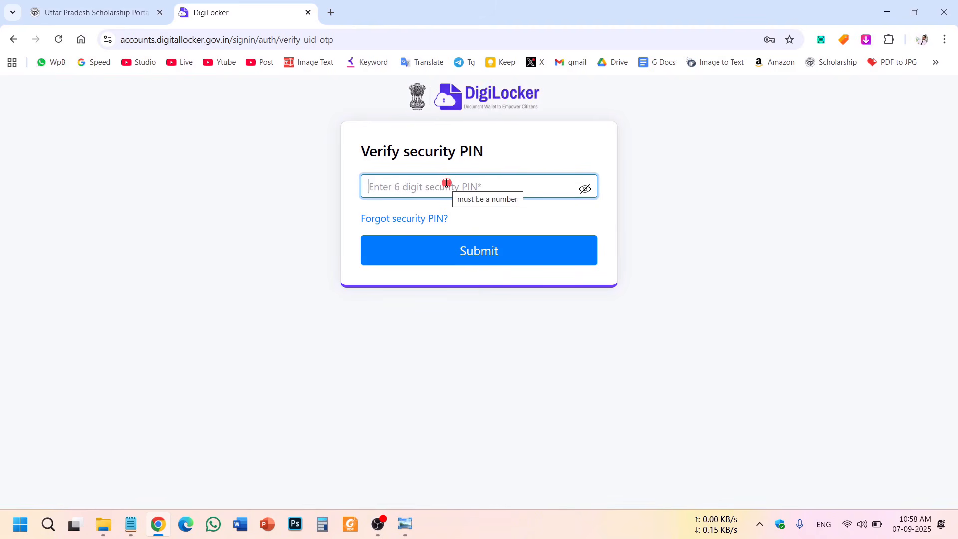
{"action": "type", "text": "123456"}
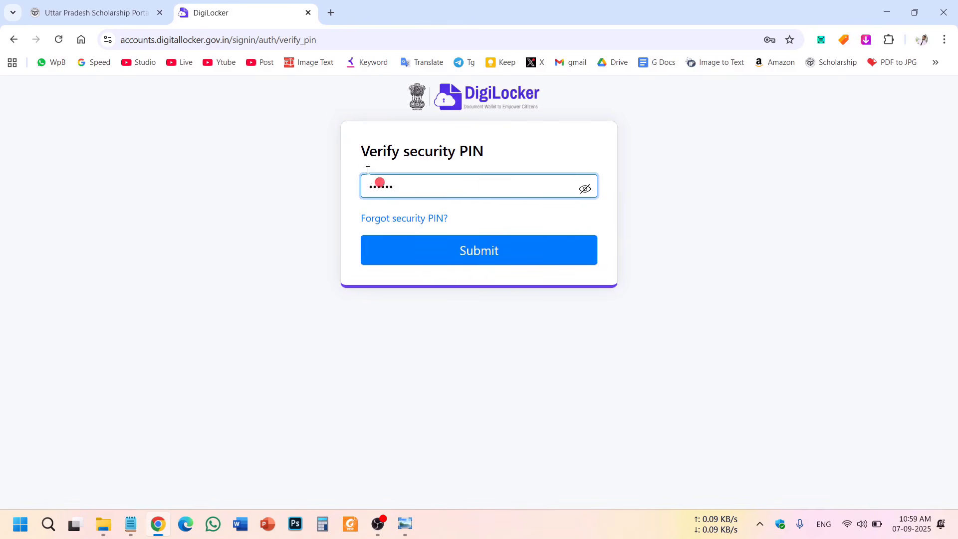
{"action": "left_click", "coordinate": [457, 251]}
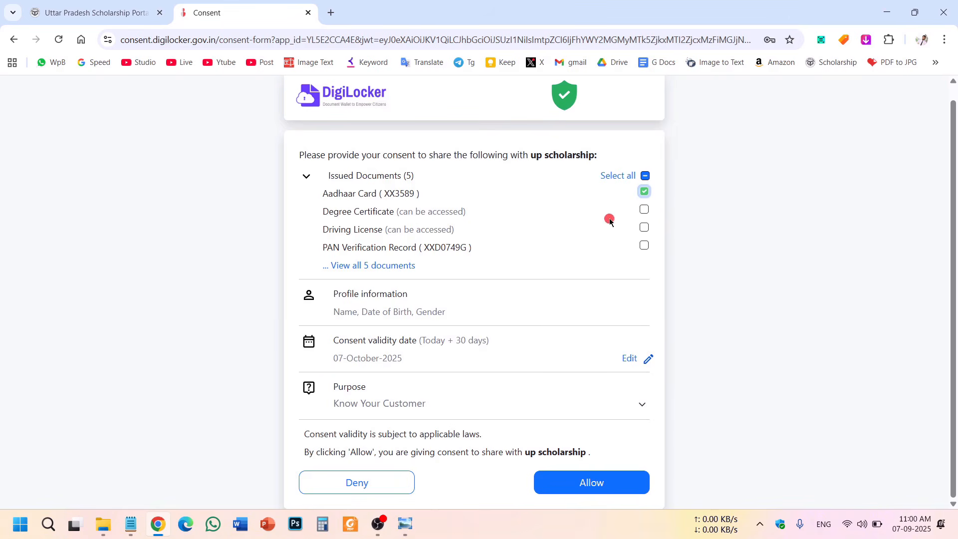
{"action": "left_click", "coordinate": [599, 488]}
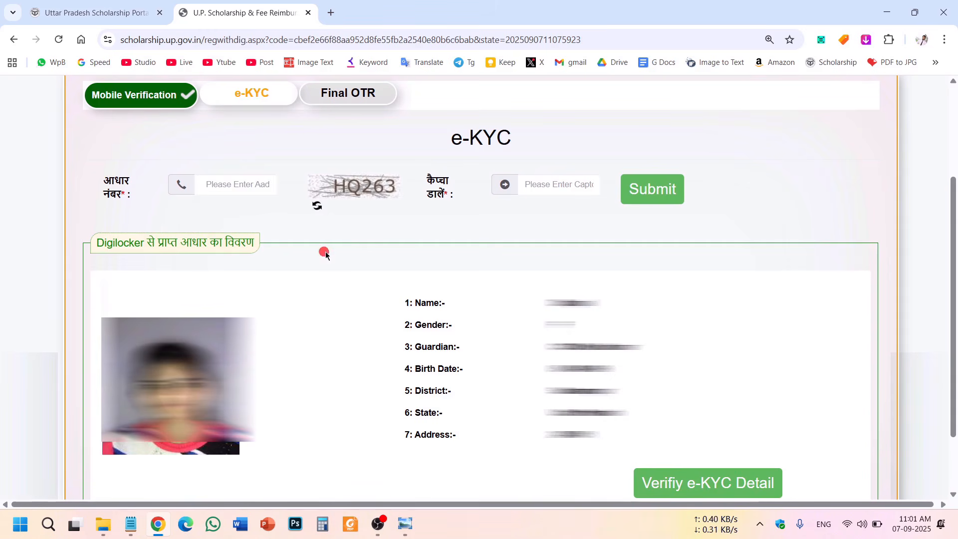
Review the photo and seven Aadhaar details fetched from DigiLocker.
{"action": "mouse_move", "coordinate": [406, 304]}
{"action": "left_mouse_down"}
{"action": "mouse_move", "coordinate": [597, 432]}
{"action": "mouse_move", "coordinate": [405, 299]}
{"action": "left_mouse_up"}
{"action": "left_click", "coordinate": [602, 433]}
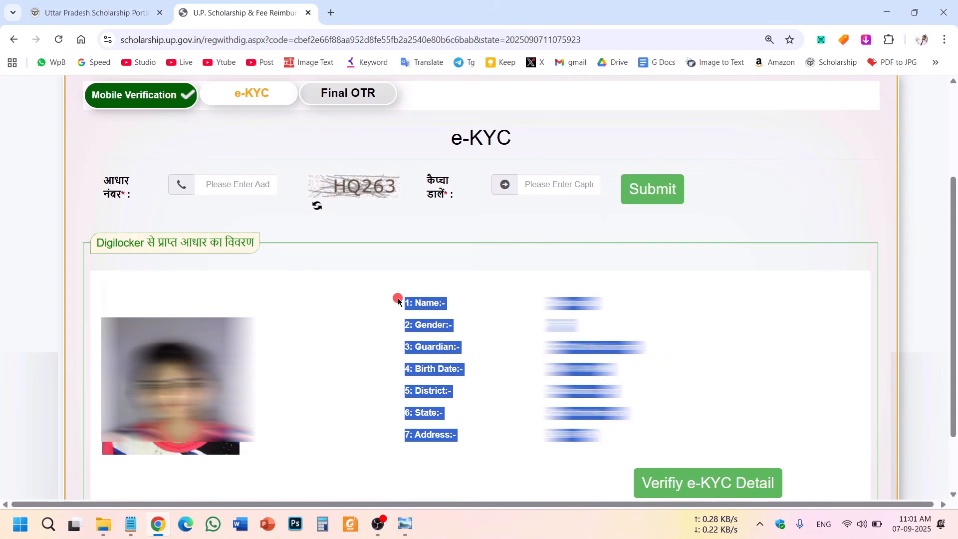
{"action": "left_click", "coordinate": [398, 301]}
{"action": "left_click_drag", "start_coordinate": [367, 298], "coordinate": [620, 454]}
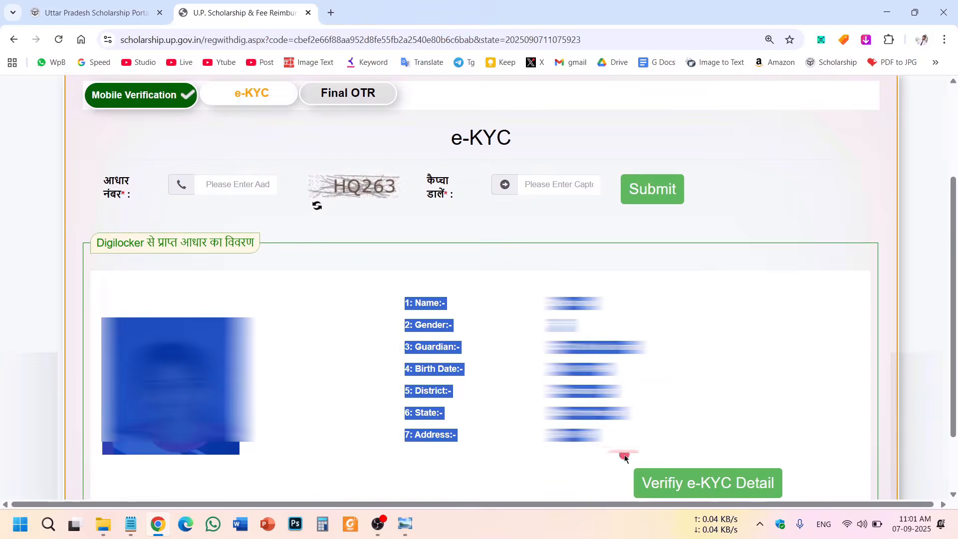
{"action": "left_click", "coordinate": [496, 334]}
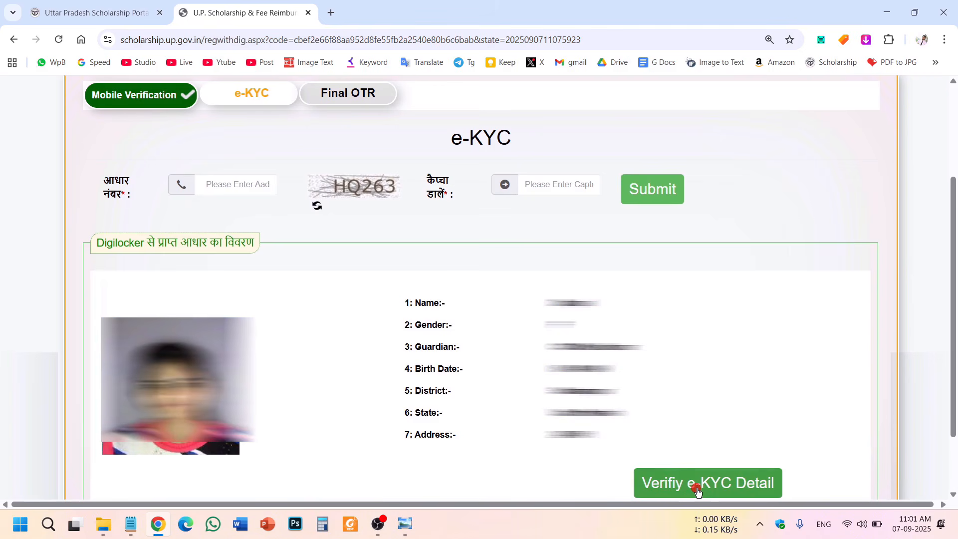
Verify the e-KYC details and confirm them with the mobile OTP.
{"action": "left_click", "coordinate": [698, 492]}
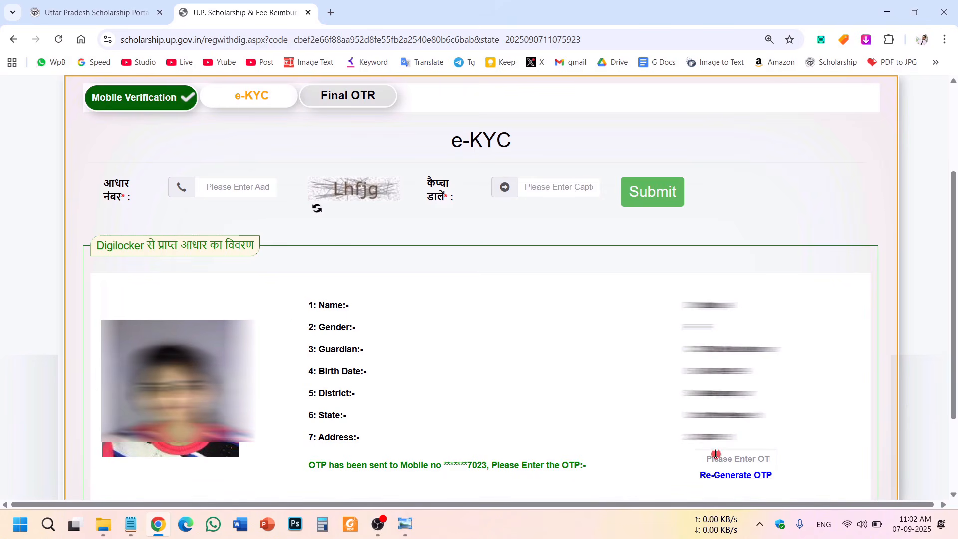
{"action": "scroll", "coordinate": [954, 361], "scroll_direction": "down", "scroll_amount": 2}
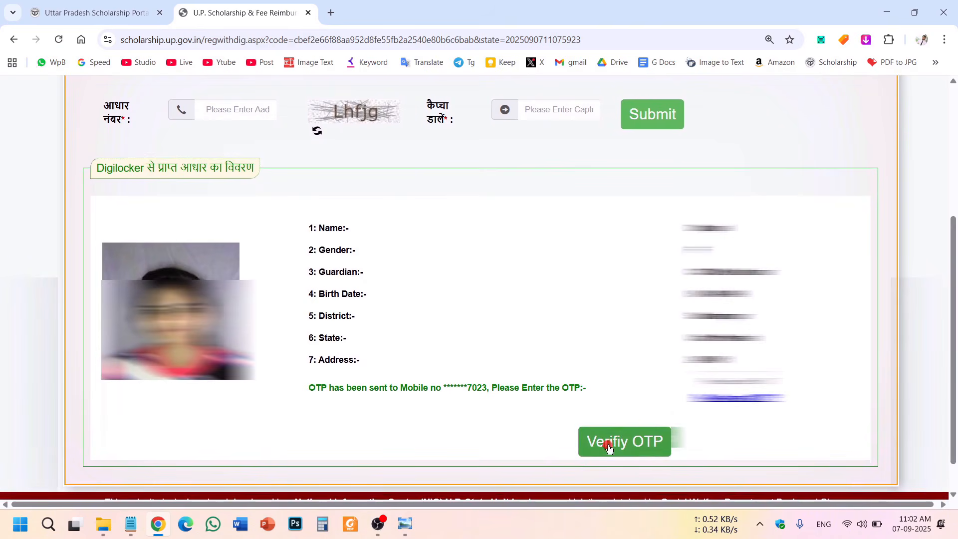
{"action": "left_click", "coordinate": [608, 447]}
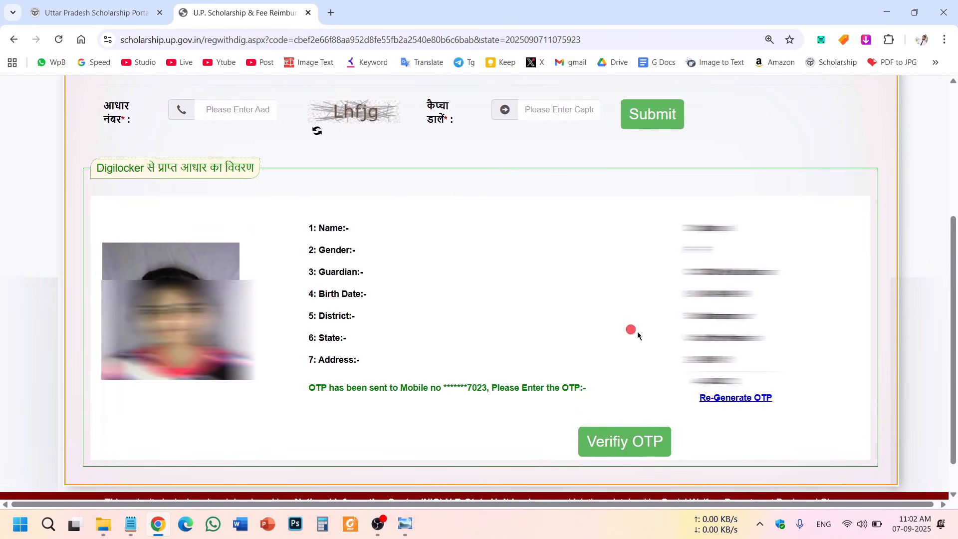
{"action": "left_click", "coordinate": [639, 449]}
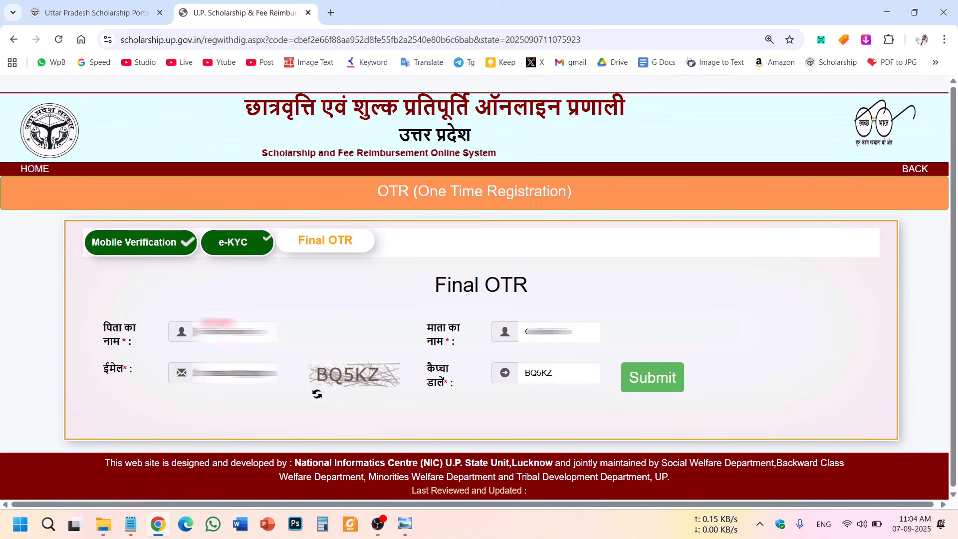
Submit the Final OTR form and select the generated OTR number on the success page.
{"action": "left_click", "coordinate": [656, 385]}
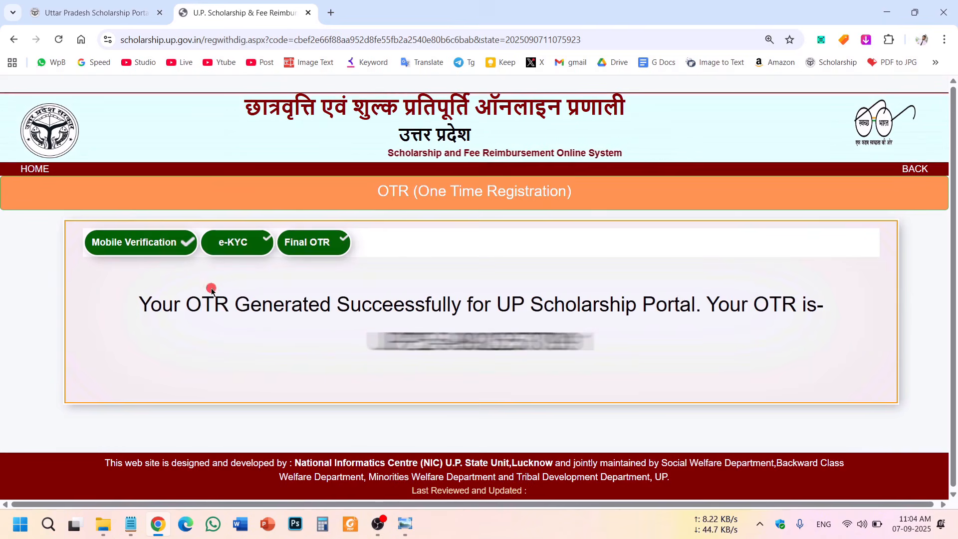
{"action": "left_click_drag", "start_coordinate": [121, 306], "coordinate": [484, 315]}
{"action": "left_click", "coordinate": [480, 371]}
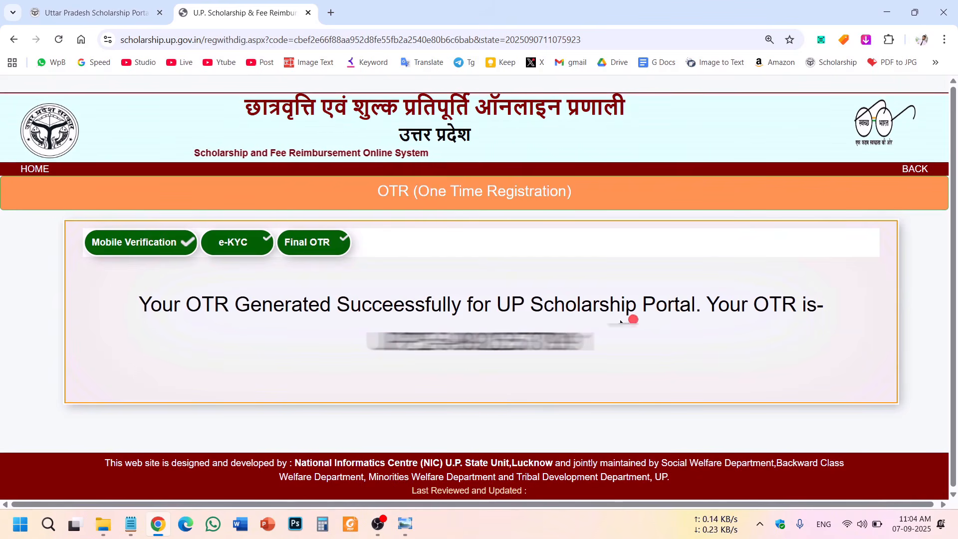
{"action": "left_click_drag", "start_coordinate": [615, 347], "coordinate": [345, 344]}
{"action": "left_click", "coordinate": [621, 359]}
{"action": "left_click_drag", "start_coordinate": [617, 346], "coordinate": [352, 333]}
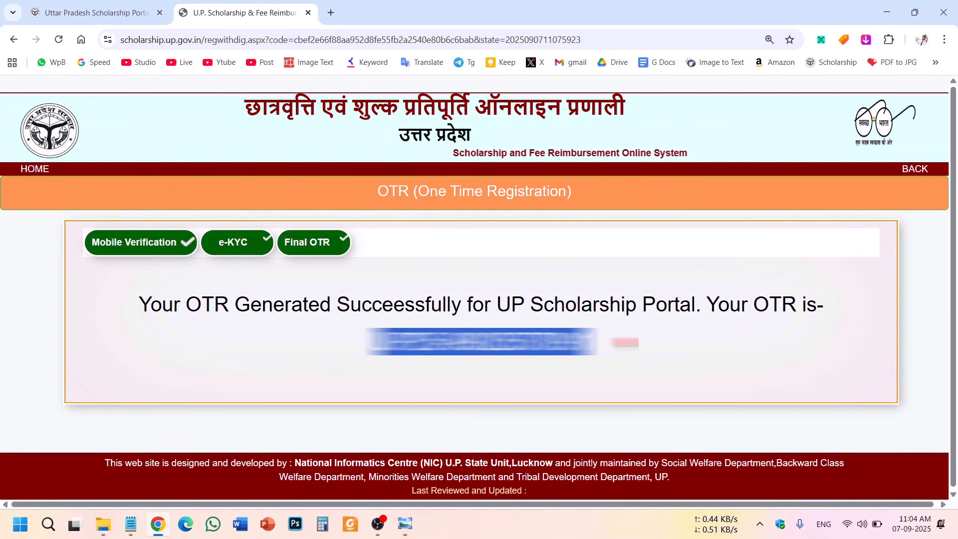
{"action": "left_click", "coordinate": [492, 343]}
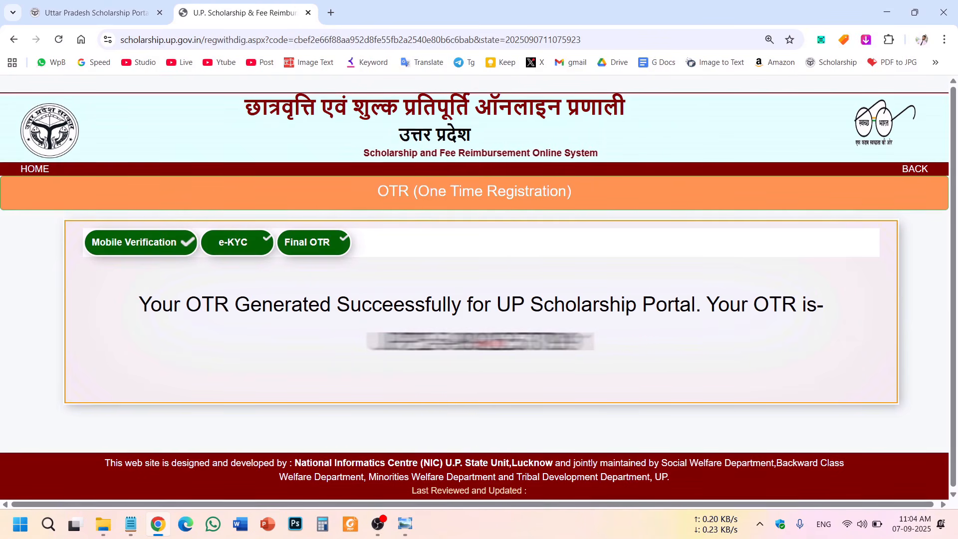
{"action": "left_click_drag", "start_coordinate": [628, 343], "coordinate": [334, 343]}
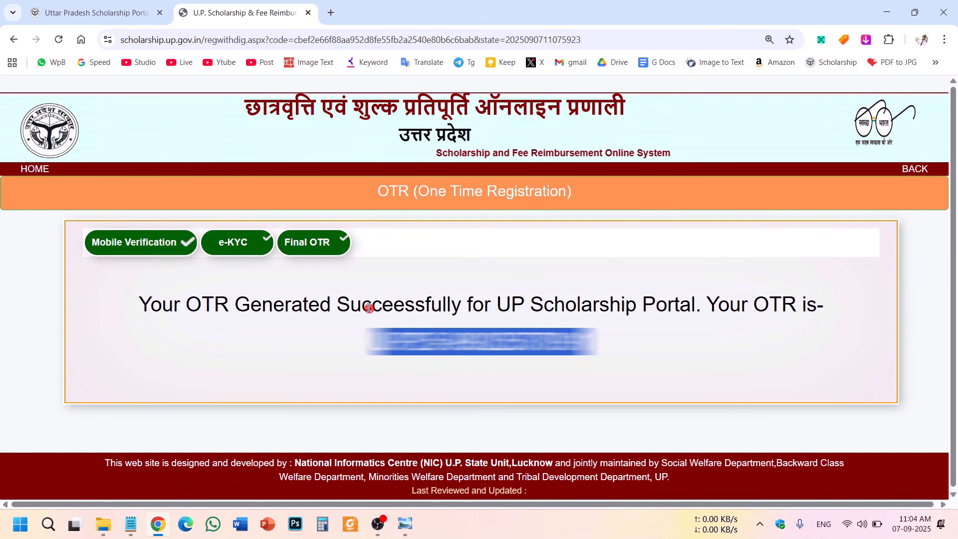
Return to the portal home page and open the Students page.
{"action": "left_click", "coordinate": [42, 175]}
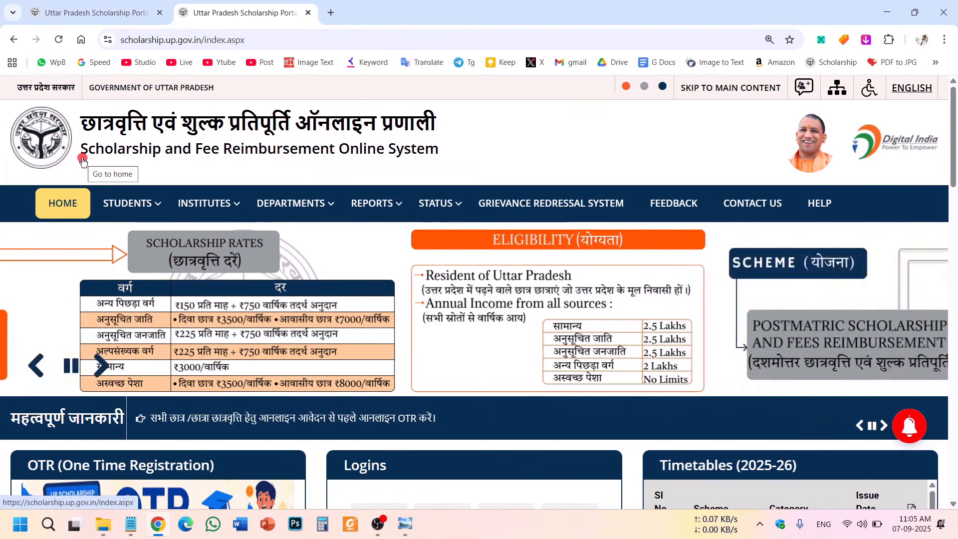
{"action": "mouse_move", "coordinate": [127, 206]}
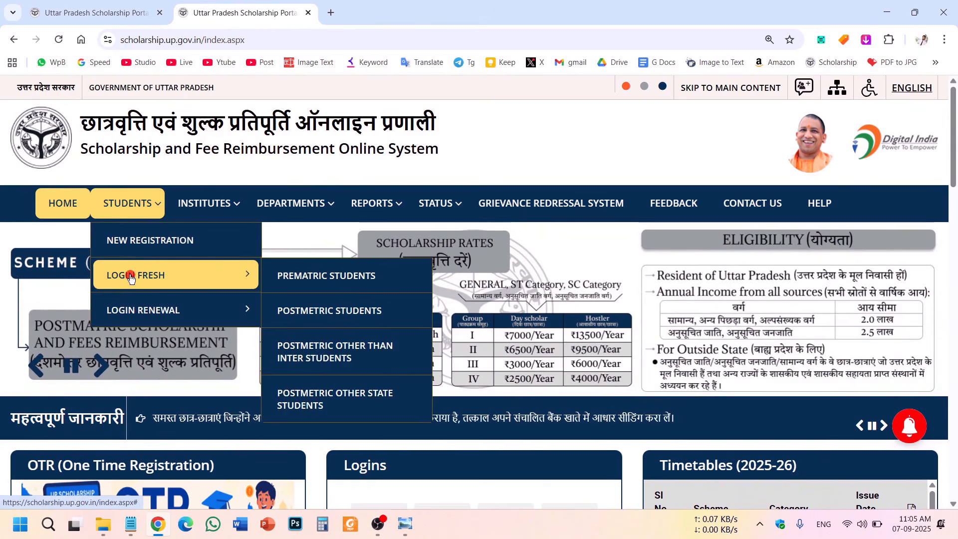
{"action": "left_click", "coordinate": [131, 207]}
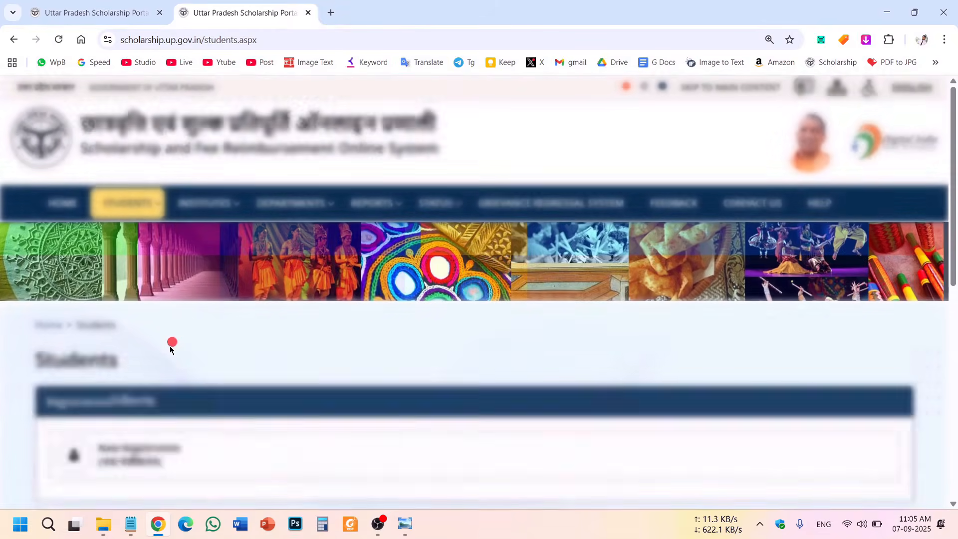
{"action": "scroll", "coordinate": [168, 348], "scroll_direction": "down", "scroll_amount": 3}
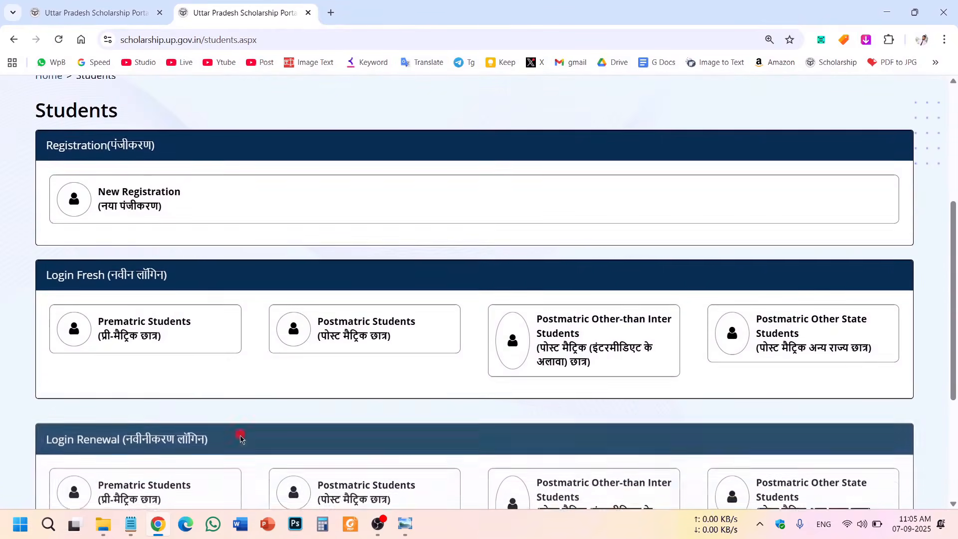
{"action": "scroll", "coordinate": [224, 304], "scroll_direction": "down", "scroll_amount": 1}
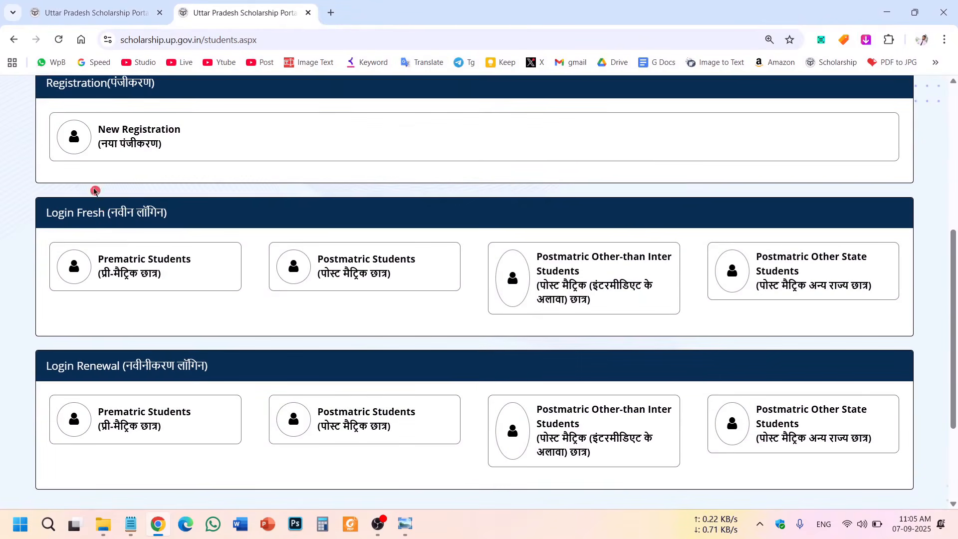
{"action": "scroll", "coordinate": [469, 315], "scroll_direction": "up", "scroll_amount": 5}
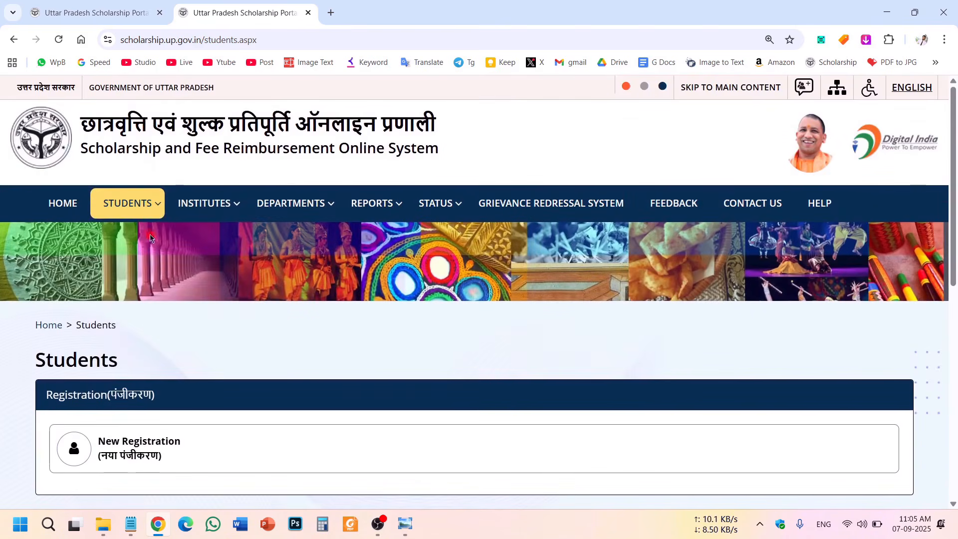
Show the student registration and login options and review the Registration section.
{"action": "left_click", "coordinate": [142, 208]}
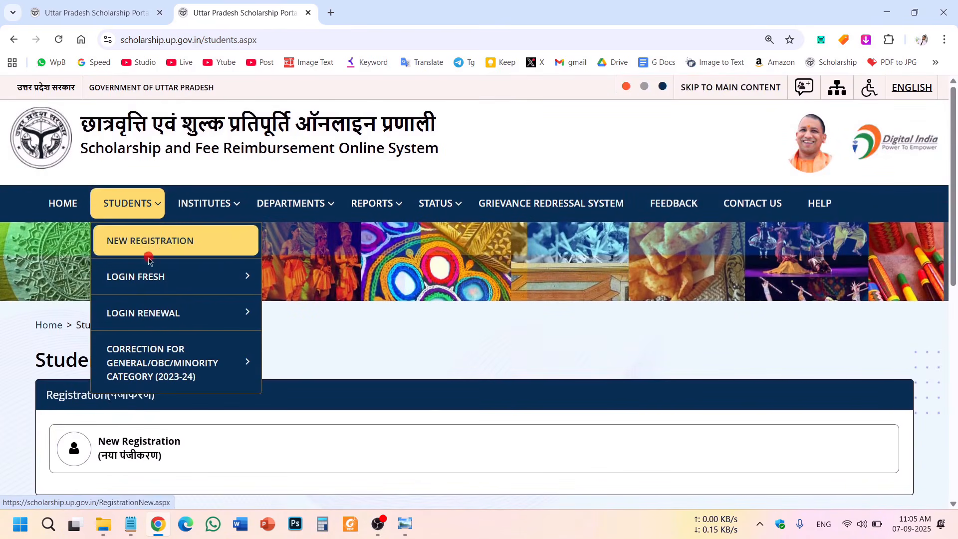
{"action": "mouse_move", "coordinate": [218, 272]}
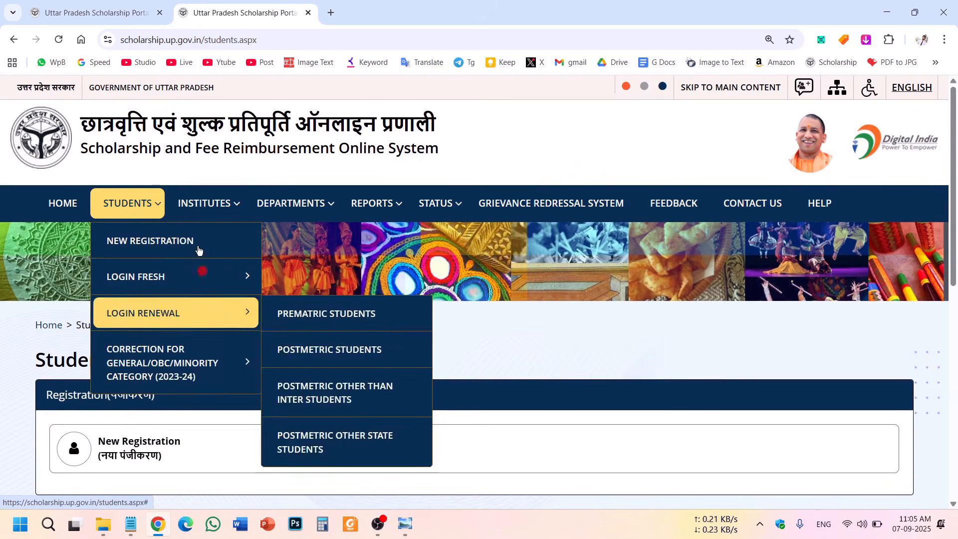
{"action": "scroll", "coordinate": [1, 310], "scroll_direction": "down", "scroll_amount": 5}
{"action": "scroll", "coordinate": [6, 273], "scroll_direction": "down", "scroll_amount": 1}
{"action": "scroll", "coordinate": [6, 270], "scroll_direction": "up", "scroll_amount": 1}
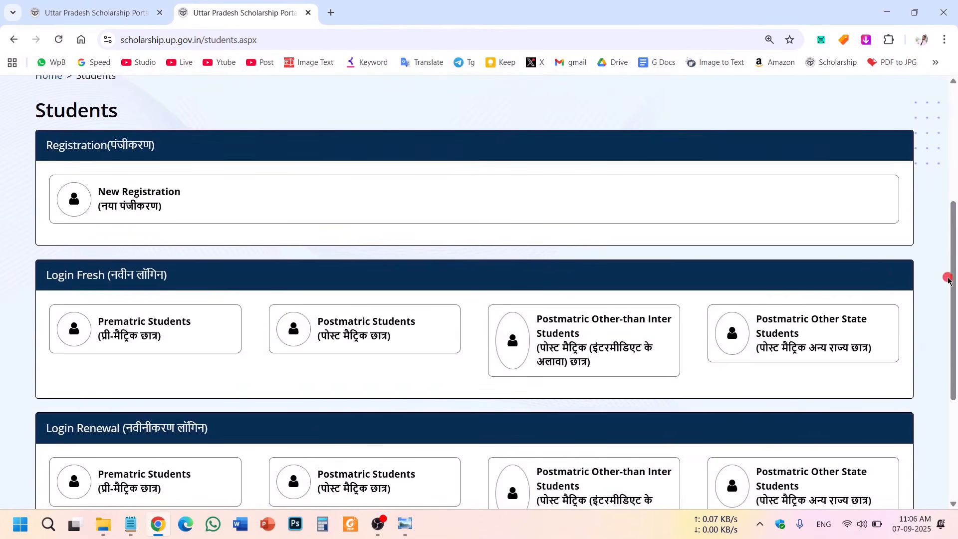
{"action": "scroll", "coordinate": [953, 283], "scroll_direction": "down", "scroll_amount": 1}
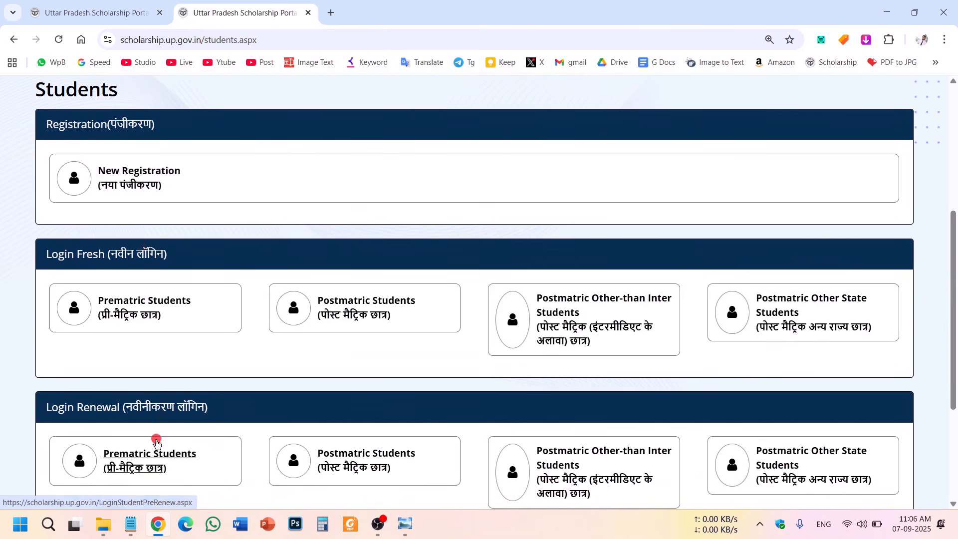
{"action": "left_click_drag", "start_coordinate": [46, 125], "coordinate": [169, 136]}
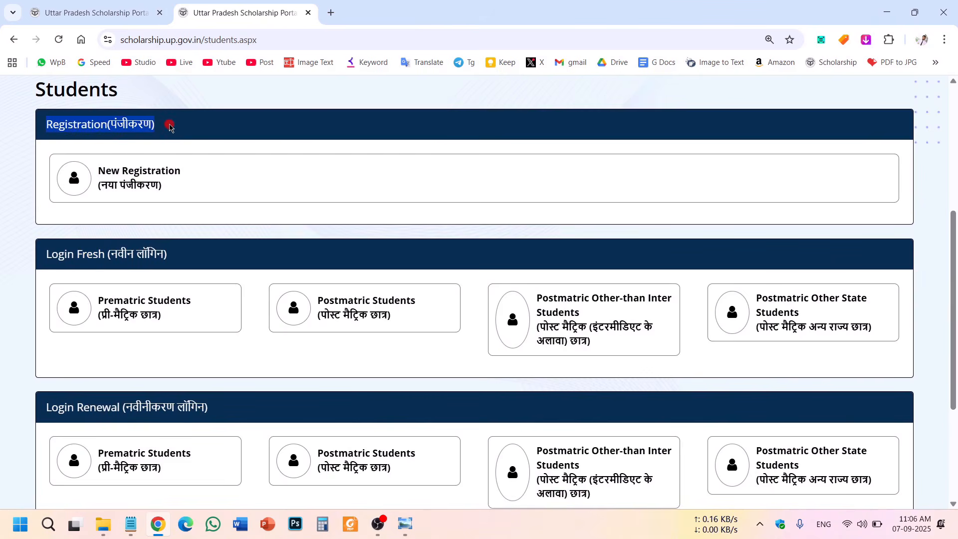
{"action": "left_click", "coordinate": [170, 127]}
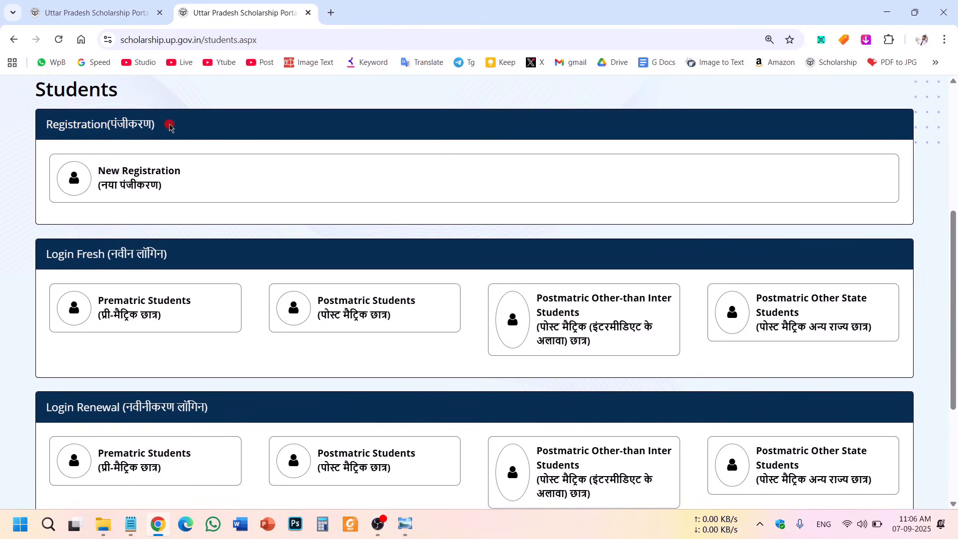
Open the Student Registration (2025-26) page and read its minority notice and category boxes.
{"action": "left_click", "coordinate": [131, 175]}
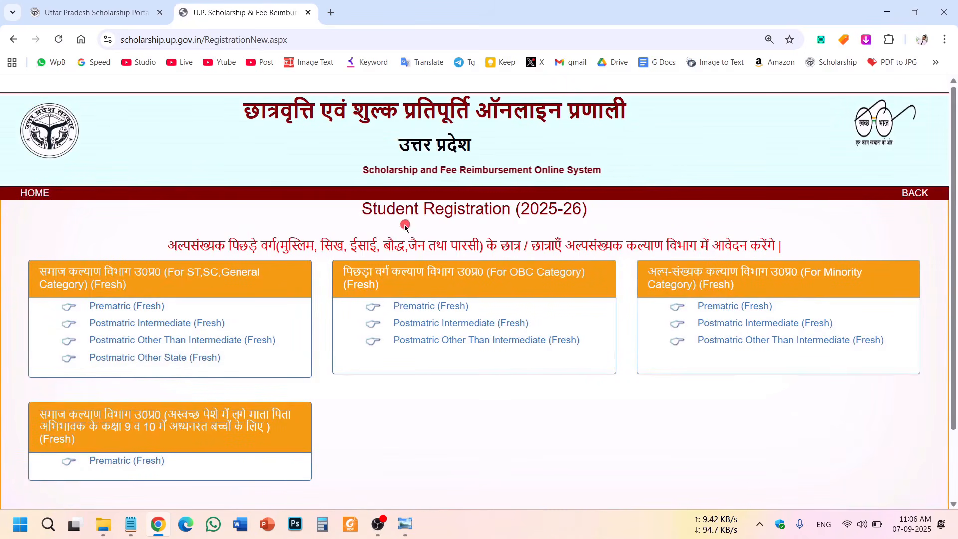
{"action": "left_click_drag", "start_coordinate": [372, 210], "coordinate": [588, 216]}
{"action": "left_click", "coordinate": [564, 243]}
{"action": "left_click_drag", "start_coordinate": [226, 246], "coordinate": [690, 247]}
{"action": "left_click", "coordinate": [583, 399]}
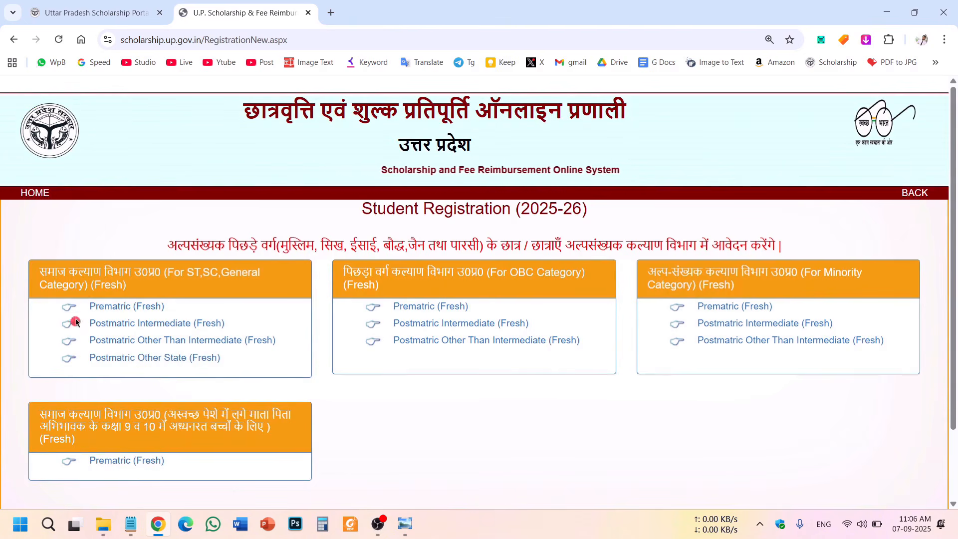
{"action": "left_click_drag", "start_coordinate": [48, 273], "coordinate": [318, 375]}
{"action": "left_click_drag", "start_coordinate": [382, 270], "coordinate": [709, 321]}
{"action": "left_click_drag", "start_coordinate": [672, 269], "coordinate": [835, 363]}
{"action": "left_click", "coordinate": [683, 411]}
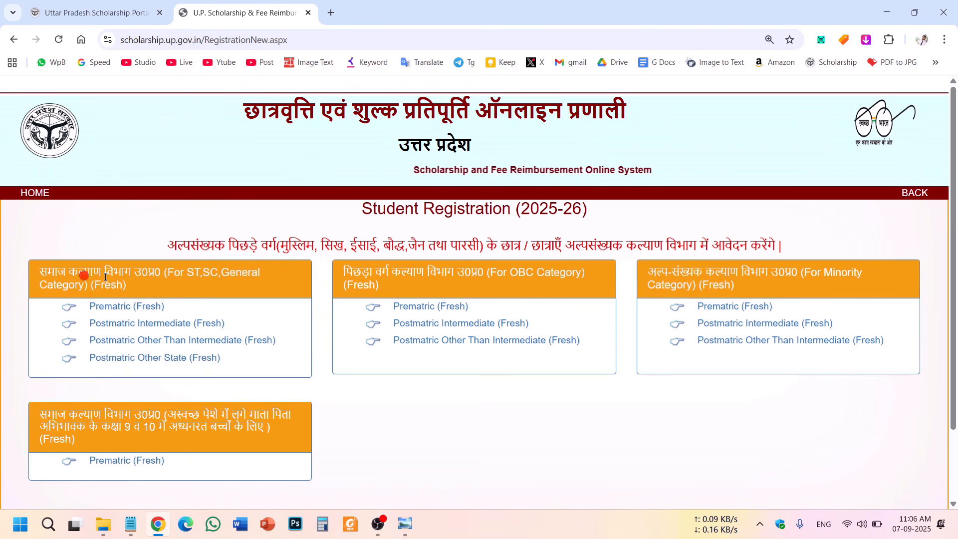
Compare the ST, SC, General, OBC and minority category boxes and listed minority communities.
{"action": "double_click", "coordinate": [195, 272]}
{"action": "double_click", "coordinate": [209, 273]}
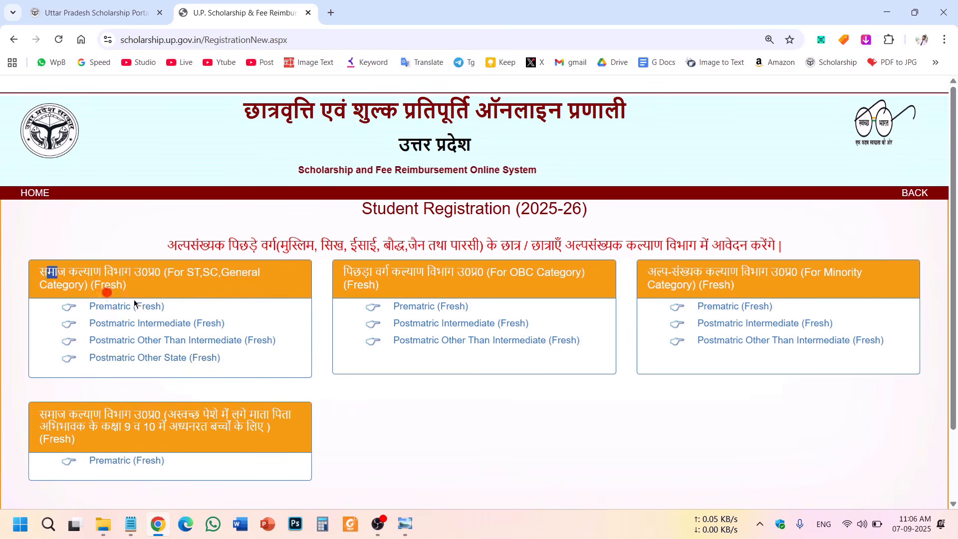
{"action": "left_click_drag", "start_coordinate": [66, 280], "coordinate": [249, 356]}
{"action": "left_click", "coordinate": [391, 421]}
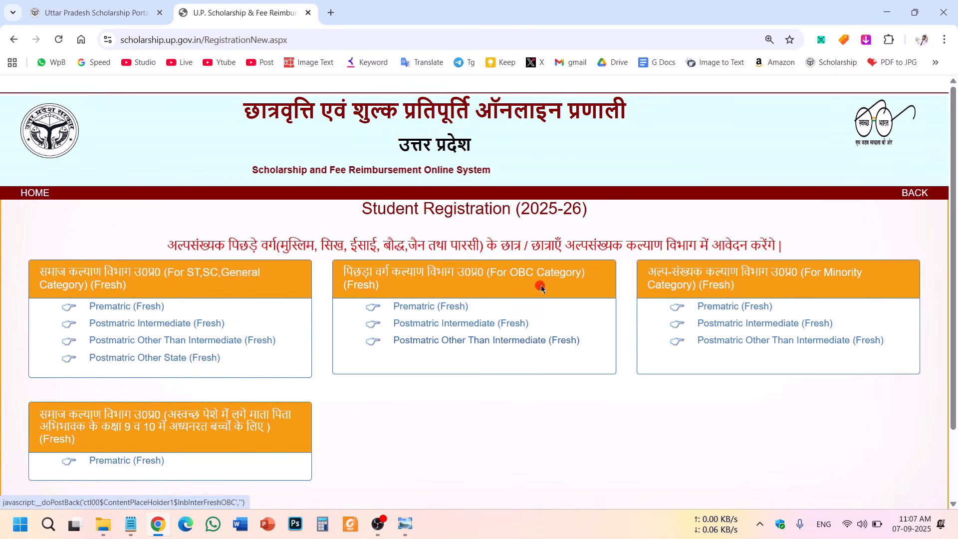
{"action": "left_click_drag", "start_coordinate": [357, 275], "coordinate": [547, 416]}
{"action": "left_click", "coordinate": [548, 416]}
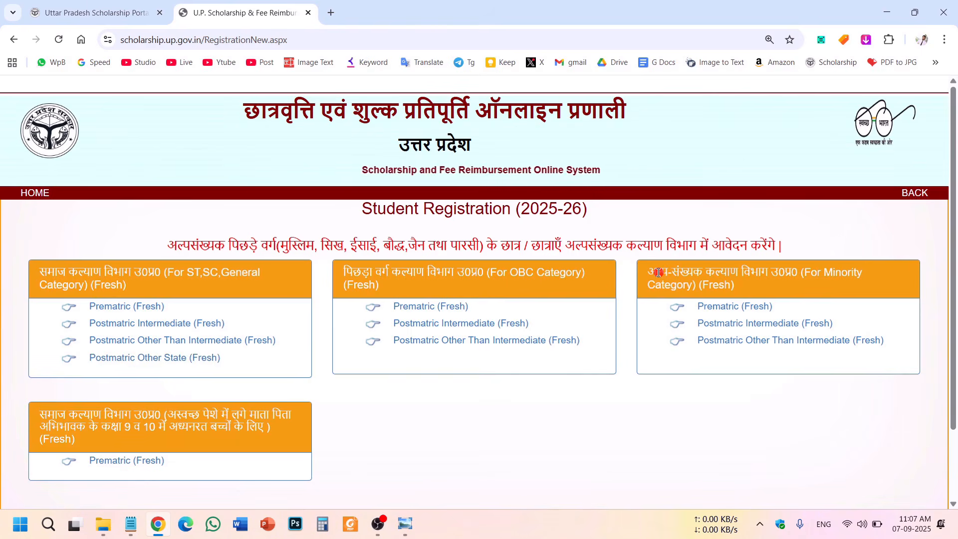
{"action": "left_click_drag", "start_coordinate": [297, 241], "coordinate": [592, 263]}
{"action": "left_click_drag", "start_coordinate": [671, 273], "coordinate": [778, 344]}
{"action": "left_click", "coordinate": [782, 373]}
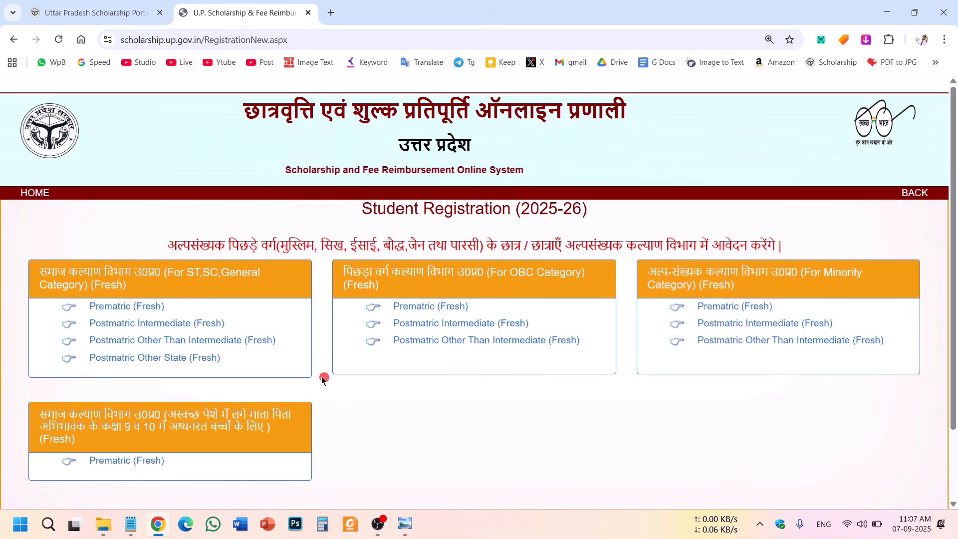
Choose Postmatric Other Than Intermediate (Fresh) under the ST, SC, General category.
{"action": "left_click_drag", "start_coordinate": [72, 270], "coordinate": [520, 342]}
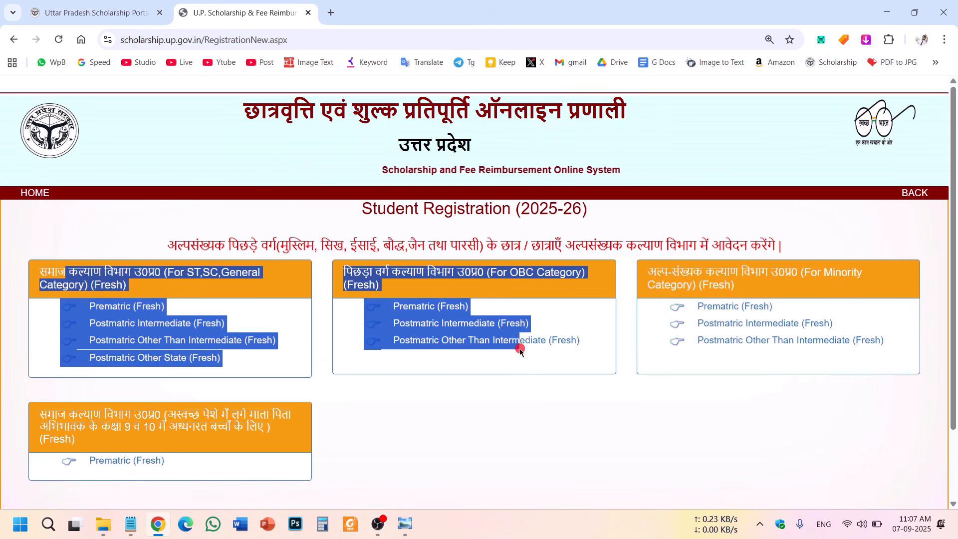
{"action": "left_click", "coordinate": [760, 407]}
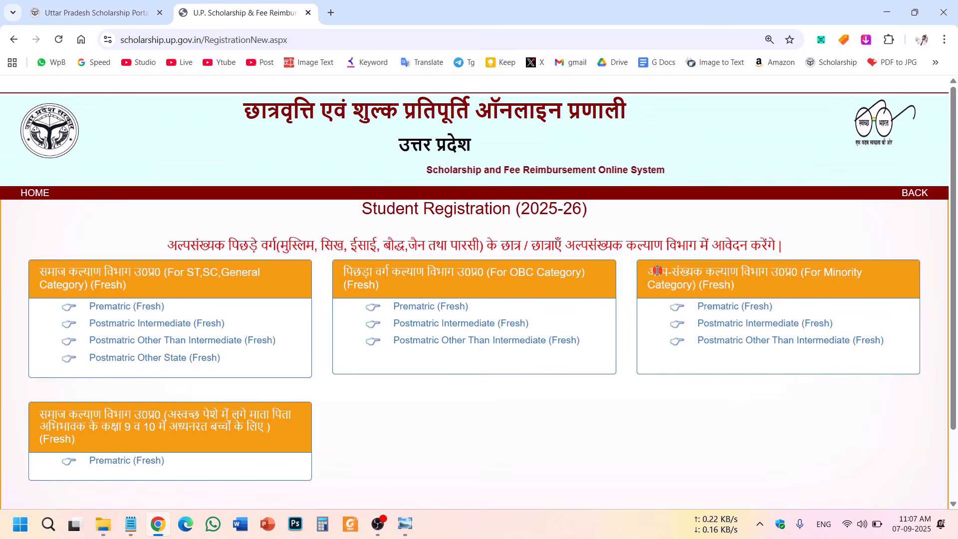
{"action": "left_click_drag", "start_coordinate": [657, 271], "coordinate": [860, 346]}
{"action": "left_click", "coordinate": [661, 445]}
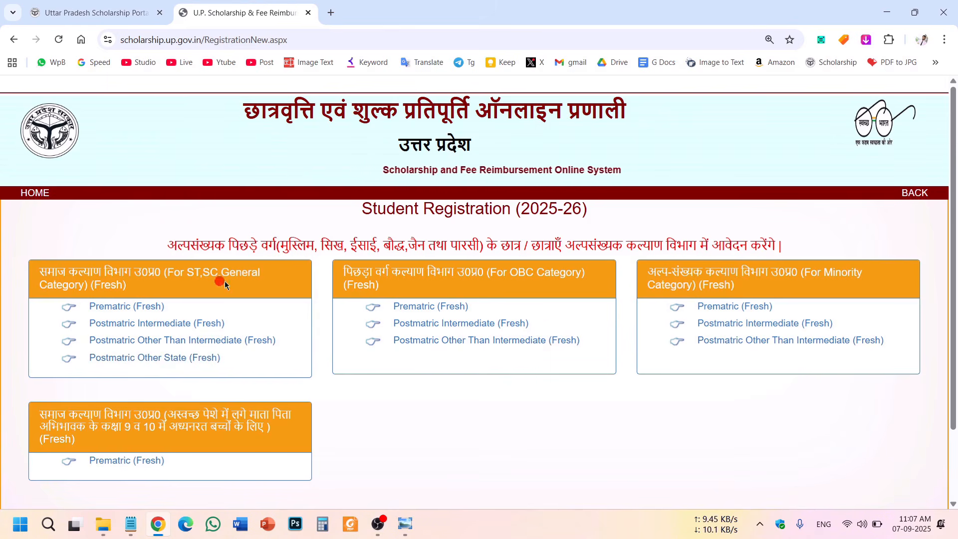
{"action": "double_click", "coordinate": [210, 272]}
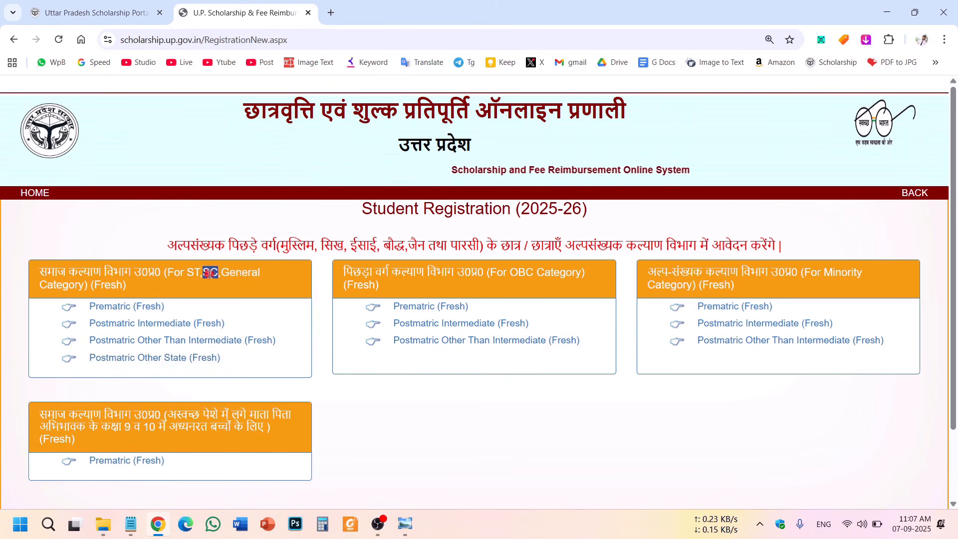
{"action": "left_click", "coordinate": [206, 342]}
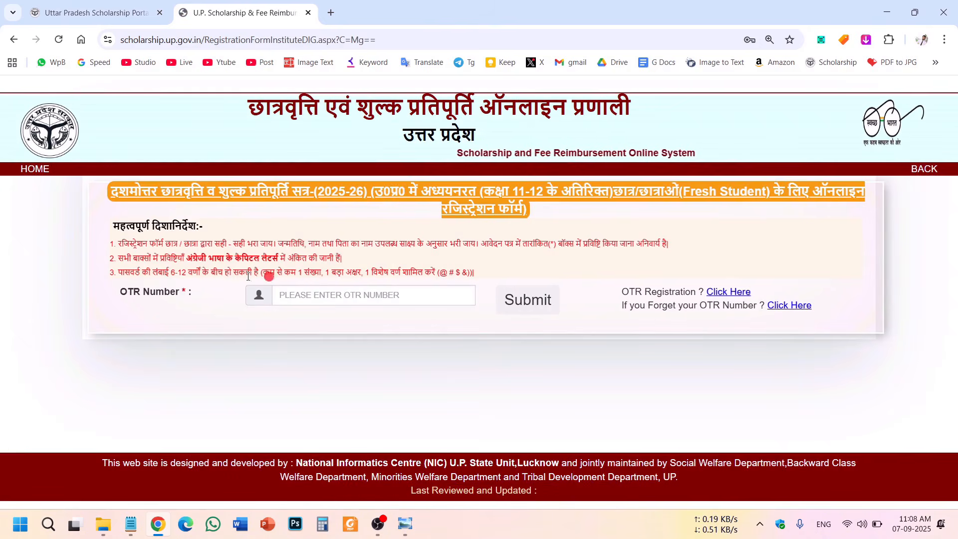
Paste the student's OTR number into the OTR Number field and submit it.
{"action": "left_click_drag", "start_coordinate": [106, 295], "coordinate": [177, 294]}
{"action": "left_click", "coordinate": [236, 322]}
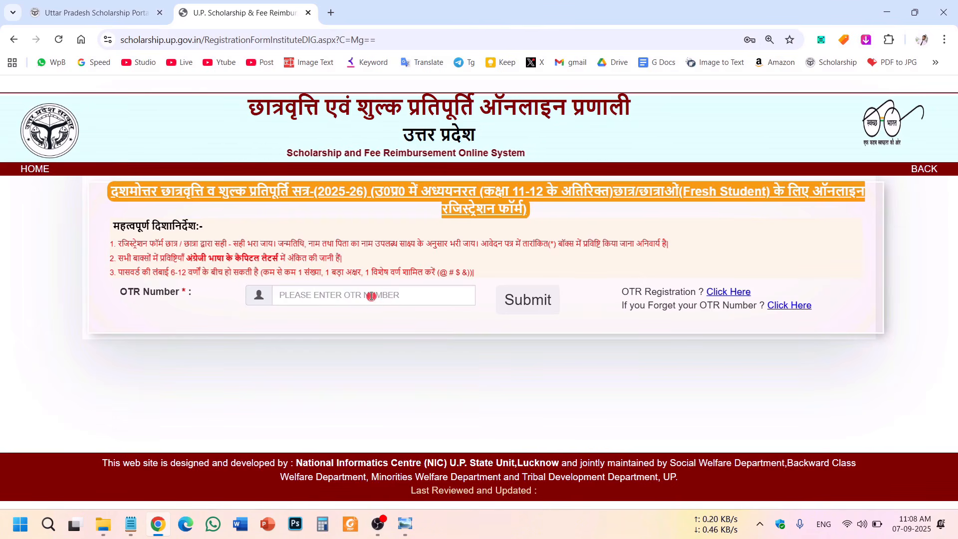
{"action": "left_click", "coordinate": [371, 296]}
{"action": "key", "text": "ctrl+v"}
{"action": "left_click", "coordinate": [259, 335]}
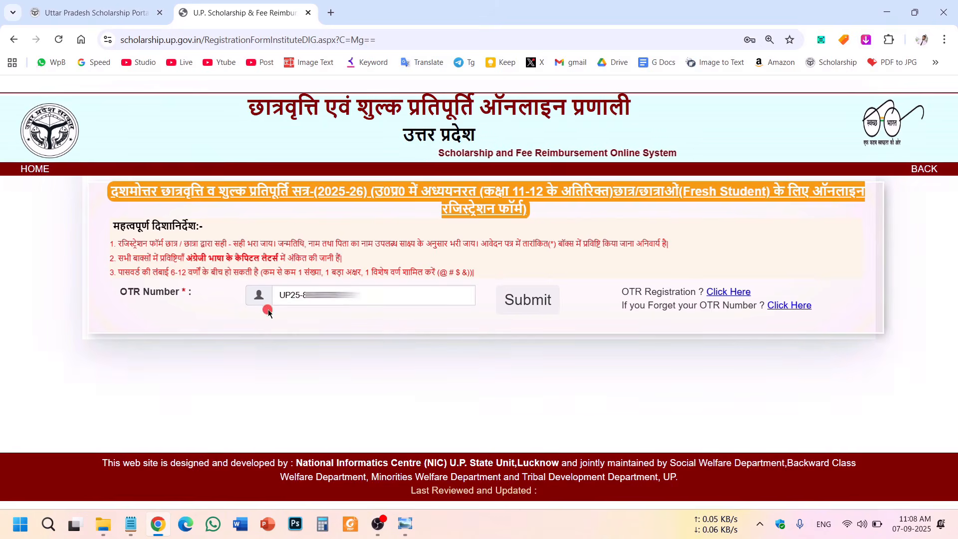
{"action": "left_click", "coordinate": [544, 301]}
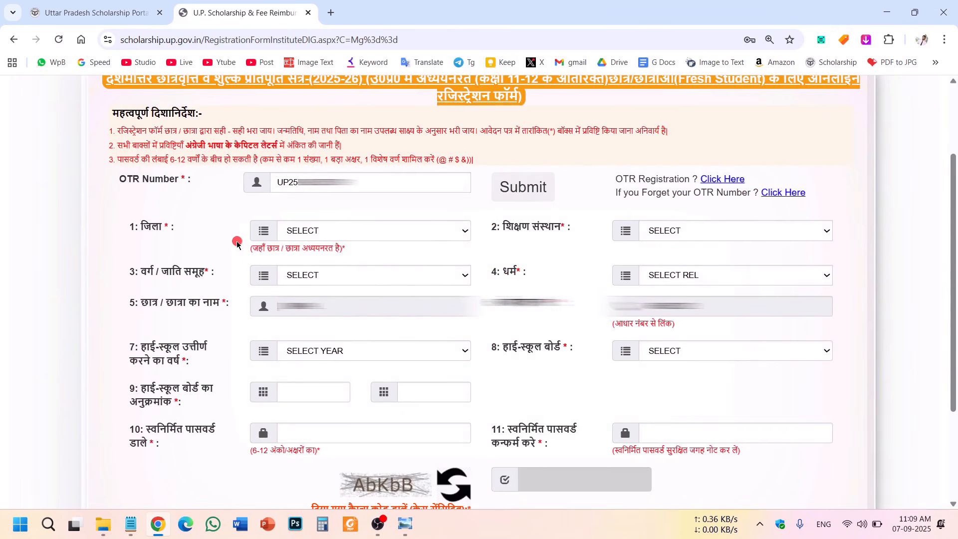
Select SAHARANPUR as the district (जिला).
{"action": "left_click_drag", "start_coordinate": [114, 180], "coordinate": [322, 175]}
{"action": "left_click", "coordinate": [139, 210]}
{"action": "left_click_drag", "start_coordinate": [129, 228], "coordinate": [187, 230]}
{"action": "left_click", "coordinate": [152, 252]}
{"action": "left_click", "coordinate": [189, 237]}
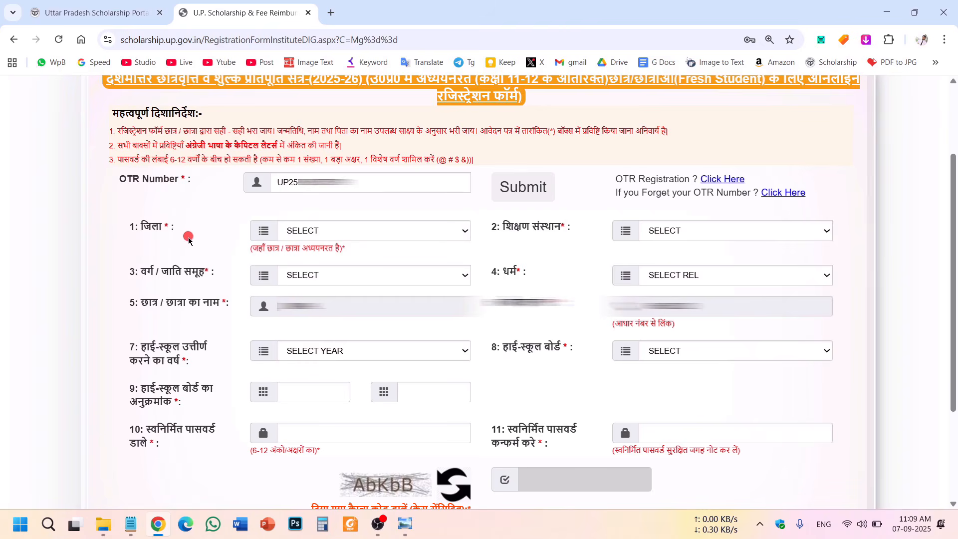
{"action": "left_click", "coordinate": [460, 235]}
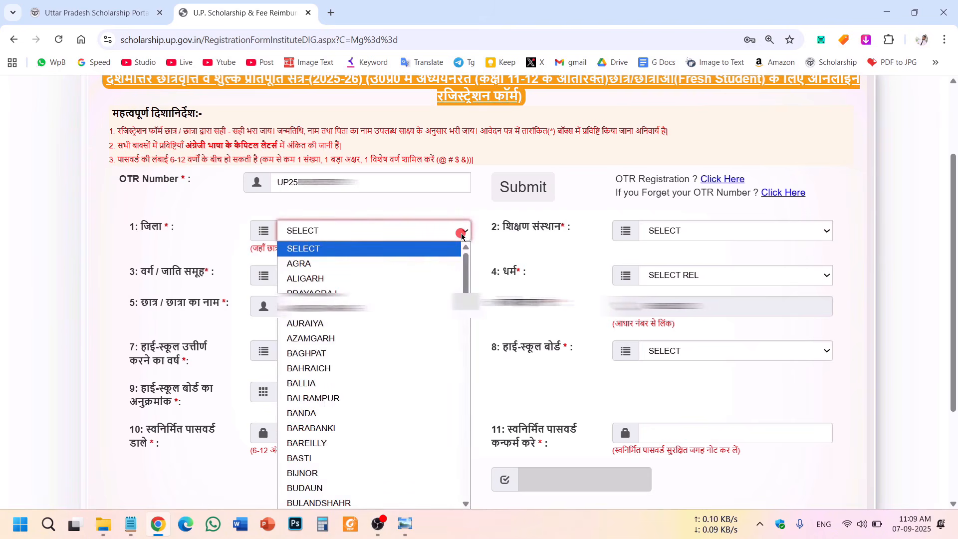
{"action": "key", "text": "s"}
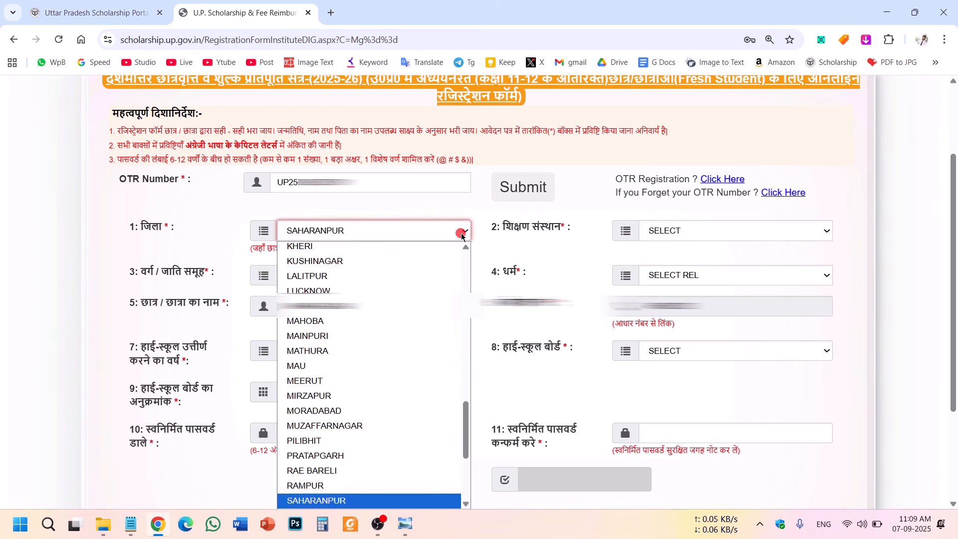
{"action": "left_click", "coordinate": [344, 501]}
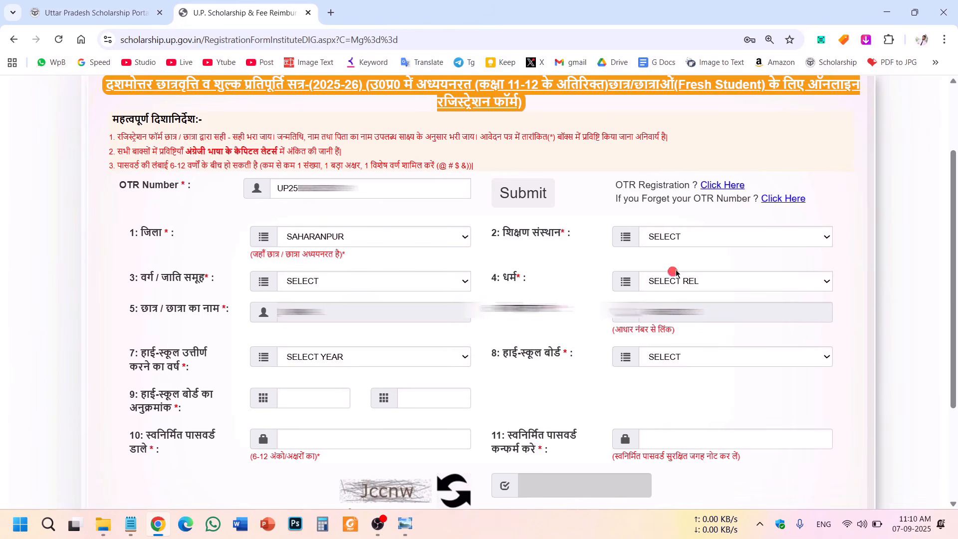
Pick J.V.JAIN DEGREE COLLEGE SAHARANPUR from the institution (शिक्षण संस्थान) list.
{"action": "left_click", "coordinate": [712, 236]}
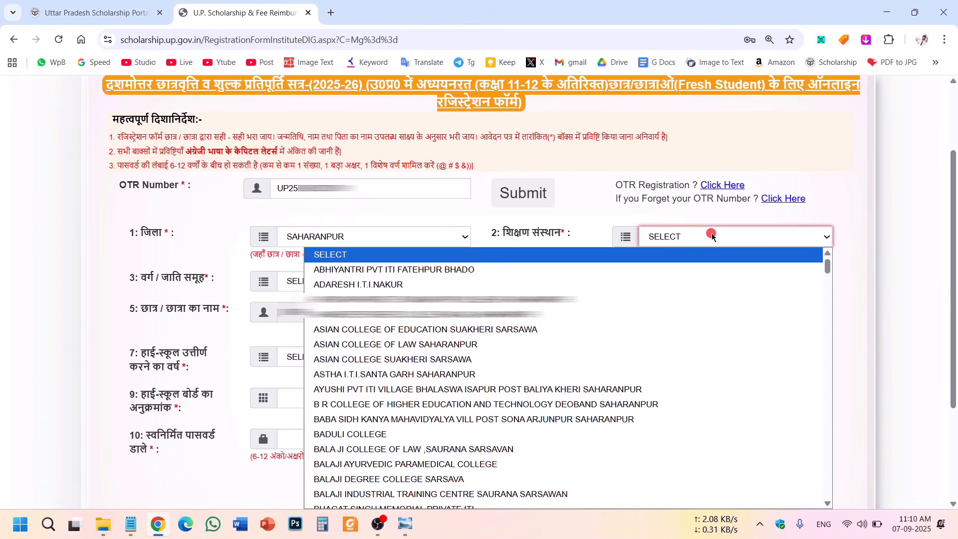
{"action": "scroll", "coordinate": [397, 375], "scroll_direction": "down", "scroll_amount": 20}
{"action": "scroll", "coordinate": [394, 373], "scroll_direction": "up", "scroll_amount": 5}
{"action": "scroll", "coordinate": [394, 373], "scroll_direction": "down", "scroll_amount": 8}
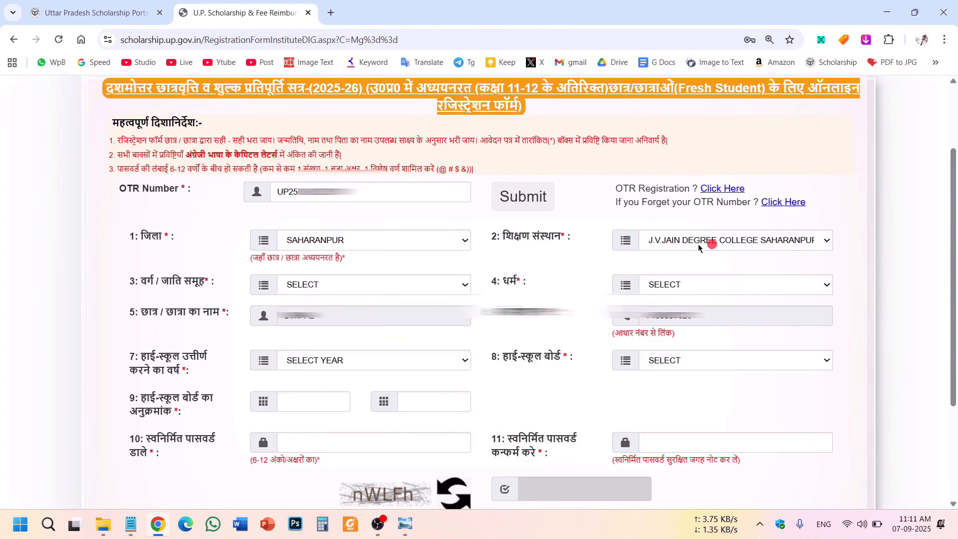
Set the caste category to अनुसूचित जाति and the religion to HINDU.
{"action": "left_click", "coordinate": [395, 285]}
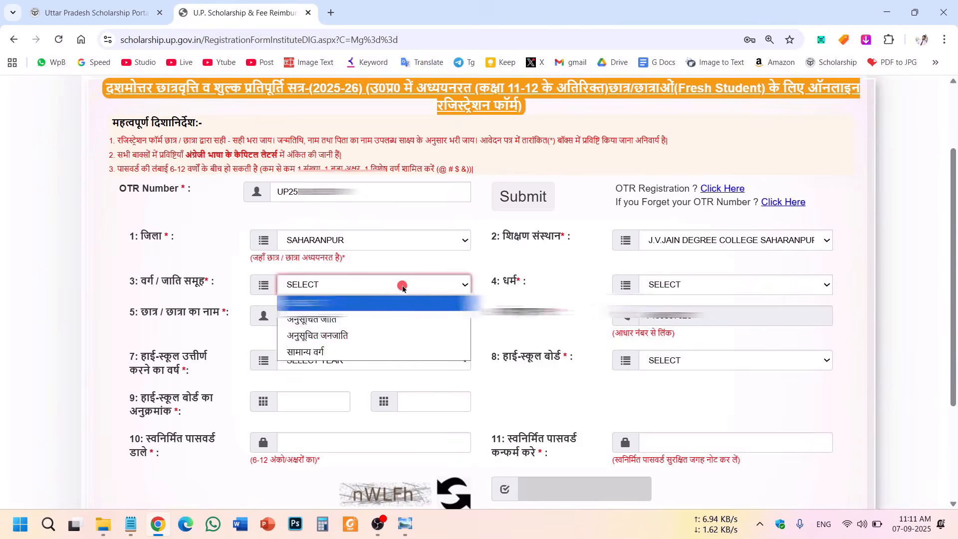
{"action": "left_click", "coordinate": [331, 322]}
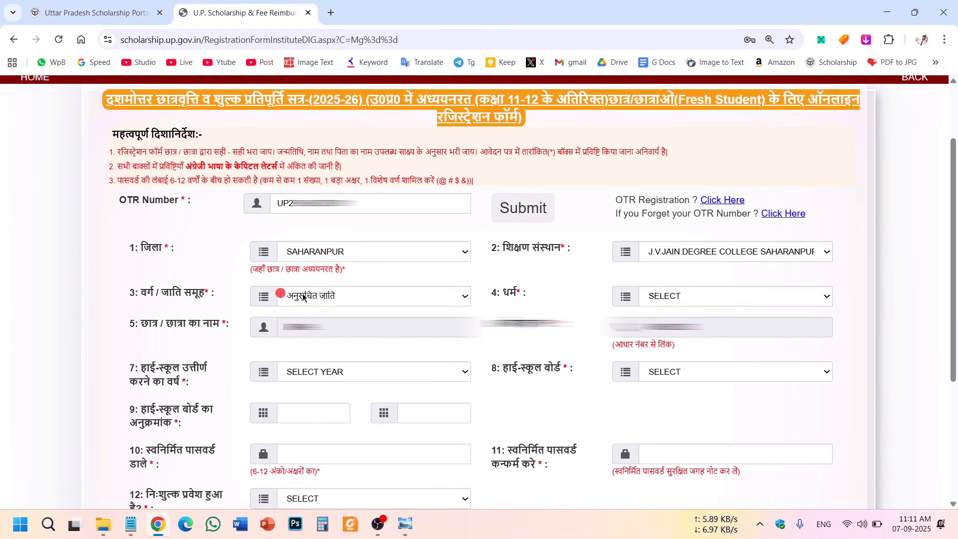
{"action": "left_click", "coordinate": [759, 297]}
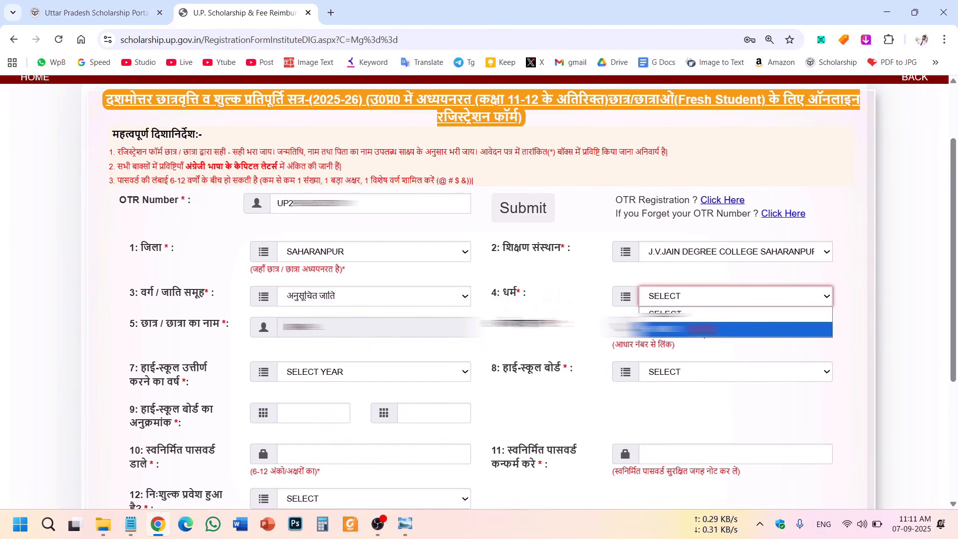
{"action": "left_click", "coordinate": [701, 329]}
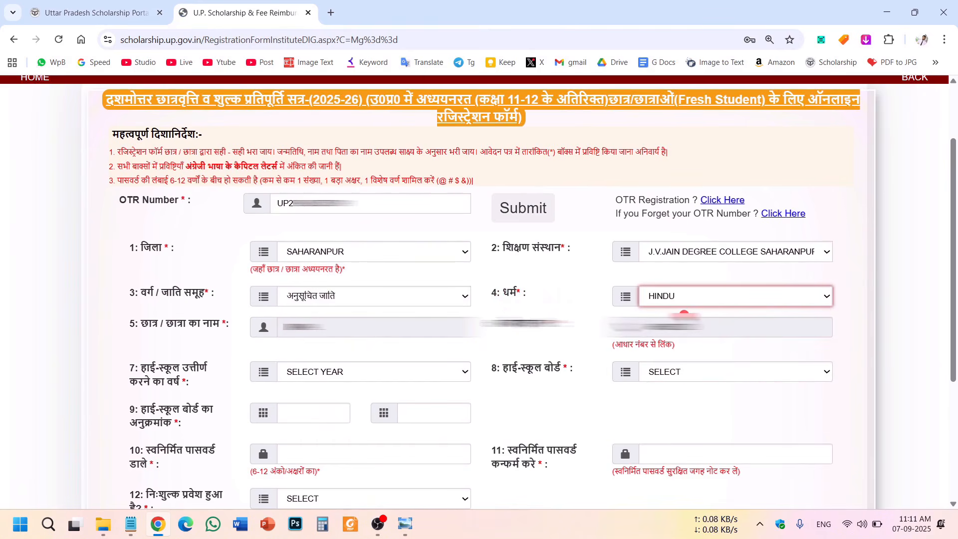
Check the student's name, then bring up the high-school passing year choices.
{"action": "left_click_drag", "start_coordinate": [286, 328], "coordinate": [327, 327]}
{"action": "left_click_drag", "start_coordinate": [720, 328], "coordinate": [627, 322]}
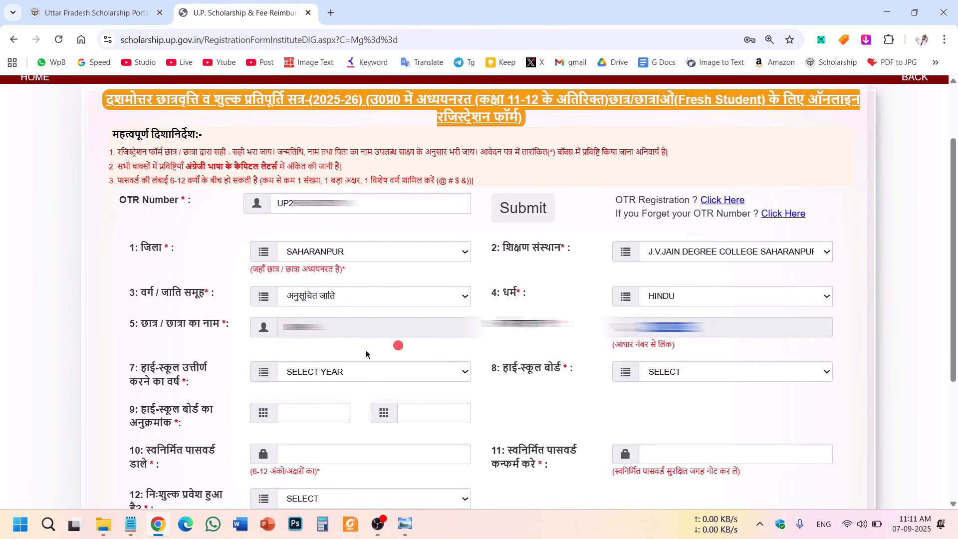
{"action": "left_click_drag", "start_coordinate": [126, 374], "coordinate": [179, 385]}
{"action": "left_click", "coordinate": [155, 376]}
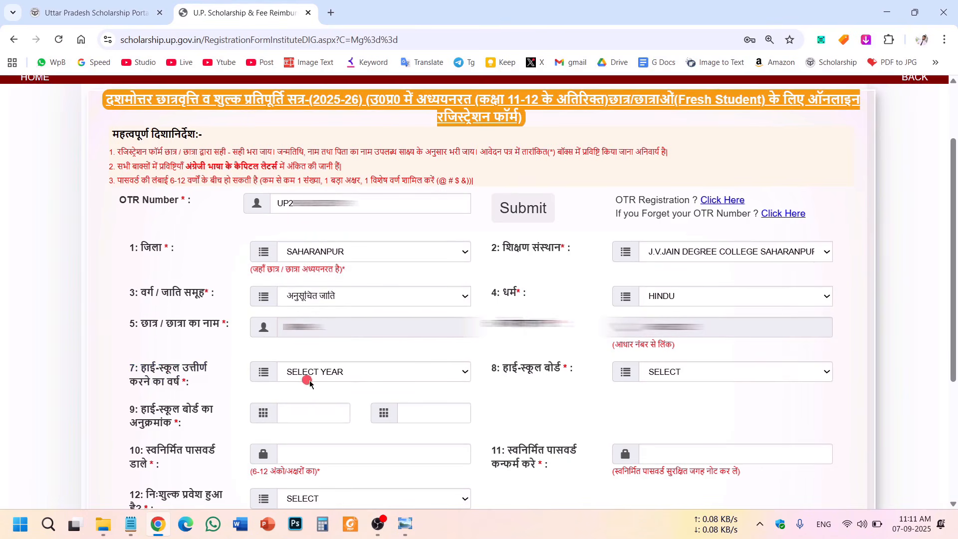
{"action": "left_click", "coordinate": [363, 379]}
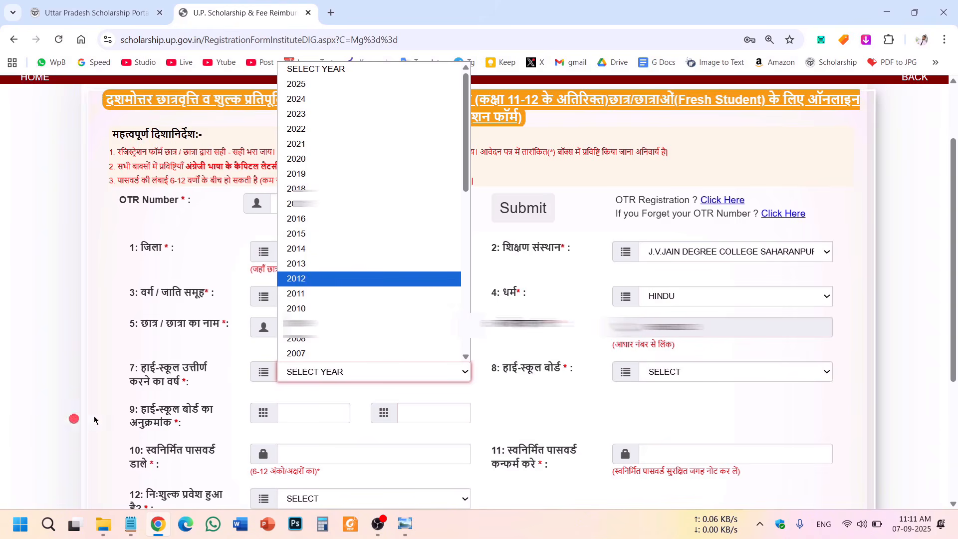
Set high-school passing year 2023, board UP BOARD, and roll number 11000.
{"action": "left_click", "coordinate": [331, 114]}
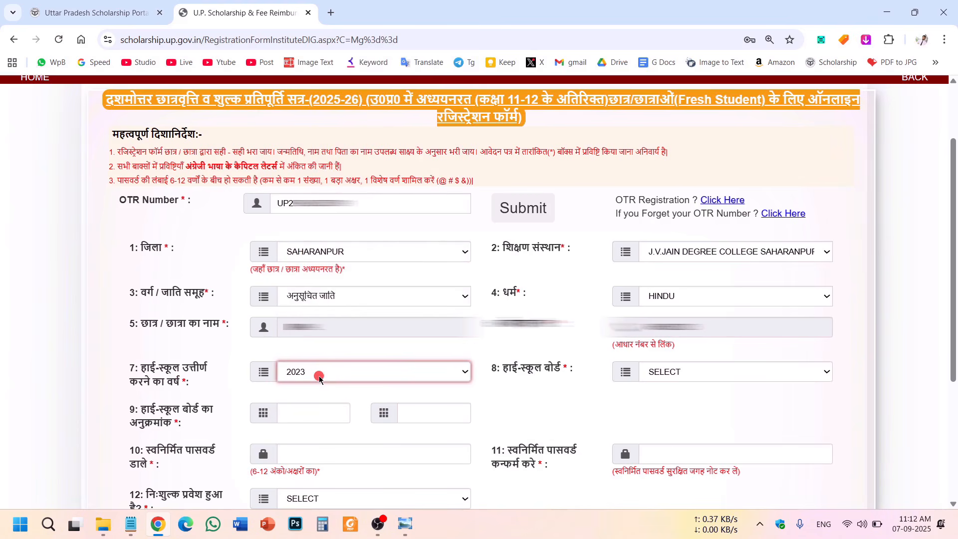
{"action": "left_click_drag", "start_coordinate": [541, 365], "coordinate": [571, 368]}
{"action": "left_click", "coordinate": [798, 371]}
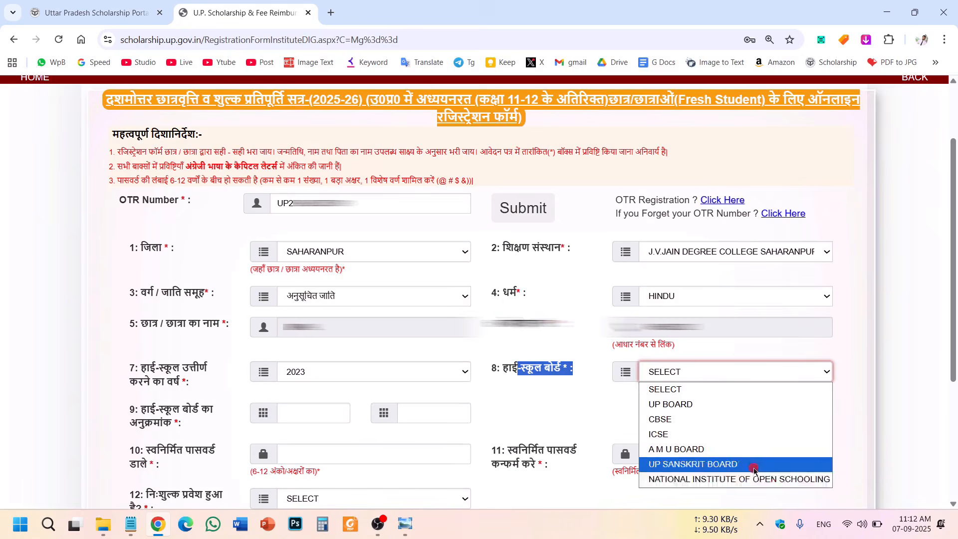
{"action": "left_click", "coordinate": [709, 405]}
{"action": "left_click", "coordinate": [145, 442]}
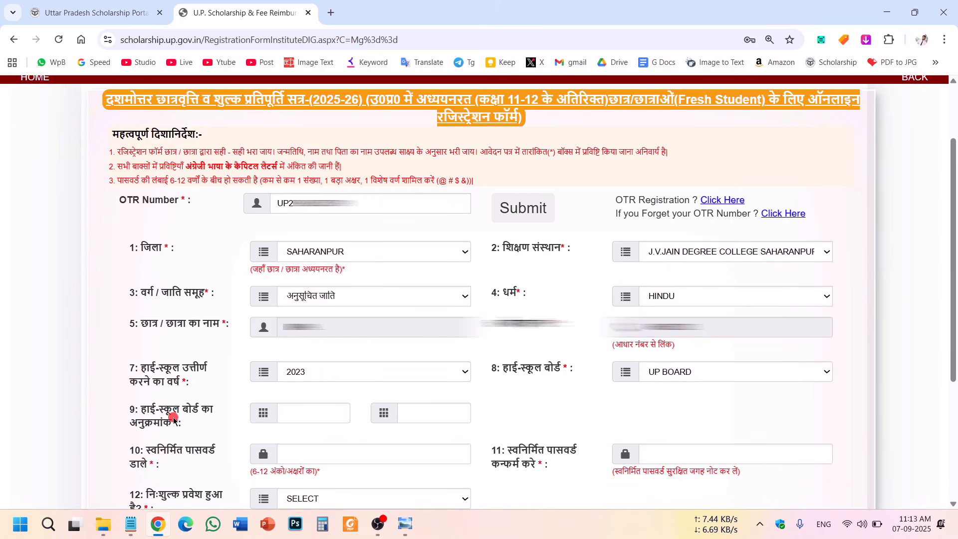
{"action": "left_click", "coordinate": [421, 414]}
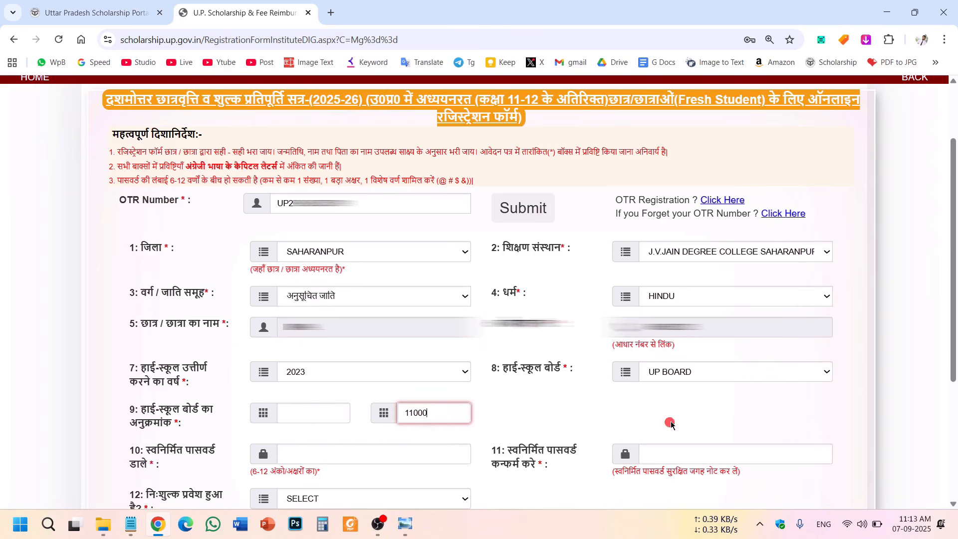
{"action": "left_click", "coordinate": [529, 442]}
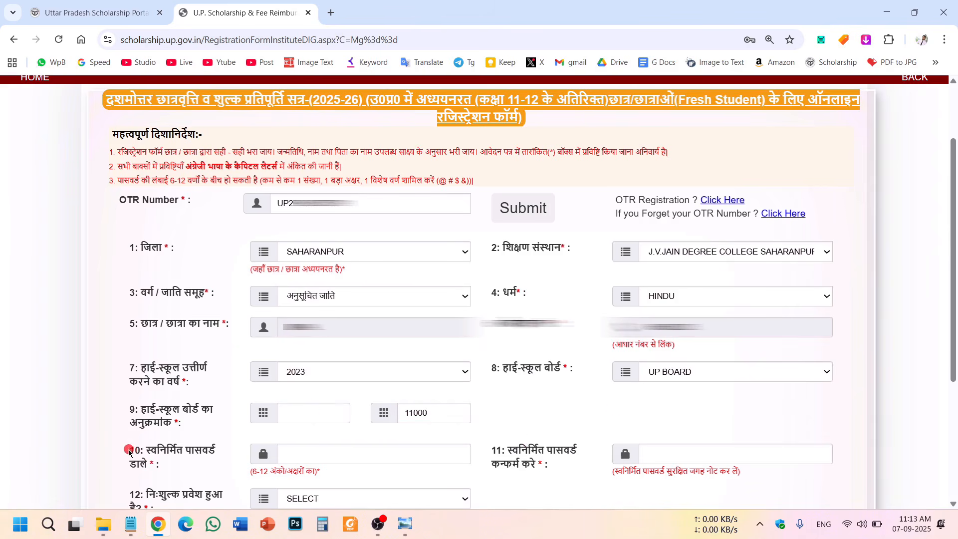
Review the password field labels and the form's password guidelines.
{"action": "left_click_drag", "start_coordinate": [131, 452], "coordinate": [149, 464]}
{"action": "left_click_drag", "start_coordinate": [493, 451], "coordinate": [536, 466]}
{"action": "left_click", "coordinate": [513, 410]}
{"action": "left_click_drag", "start_coordinate": [124, 181], "coordinate": [417, 182]}
{"action": "left_click_drag", "start_coordinate": [479, 181], "coordinate": [121, 152]}
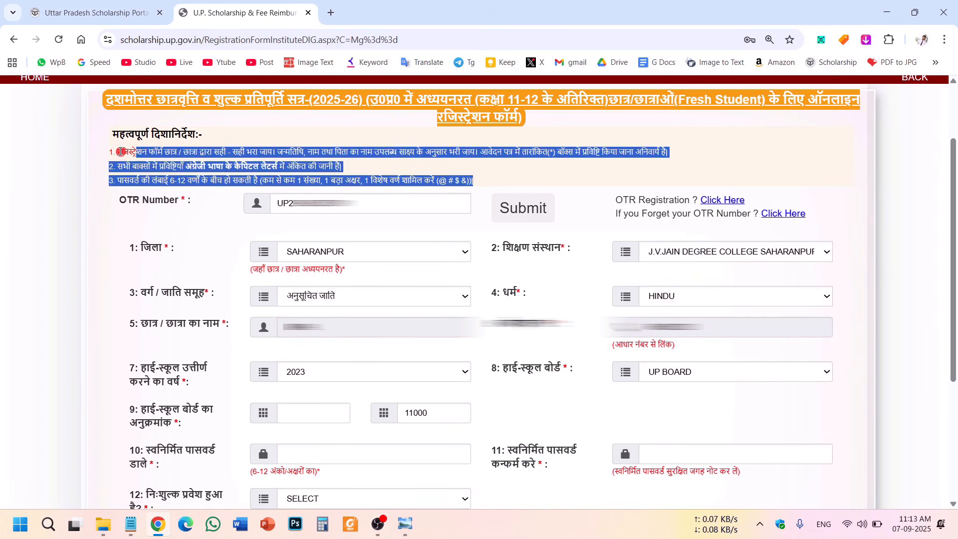
{"action": "left_click", "coordinate": [121, 152]}
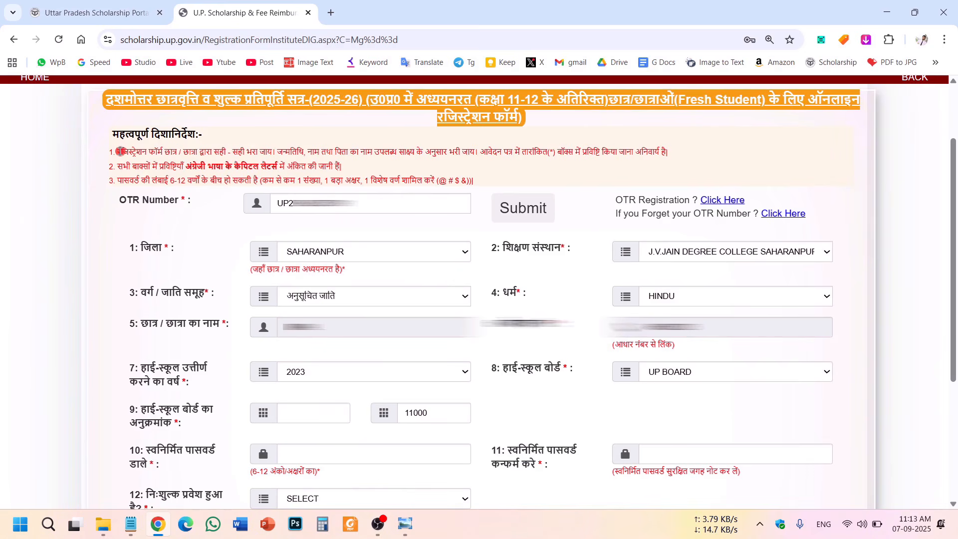
Bring the Notepad password notes forward and point out capitals, special characters and digits.
{"action": "left_click", "coordinate": [115, 204]}
{"action": "left_click", "coordinate": [131, 525]}
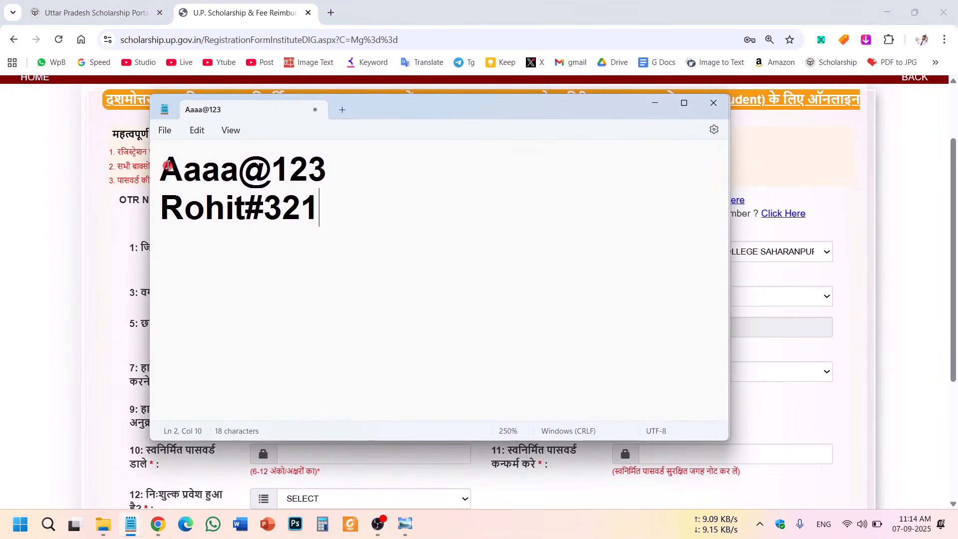
{"action": "left_click_drag", "start_coordinate": [167, 167], "coordinate": [345, 175]}
{"action": "left_click", "coordinate": [343, 231]}
{"action": "left_click_drag", "start_coordinate": [177, 163], "coordinate": [135, 164]}
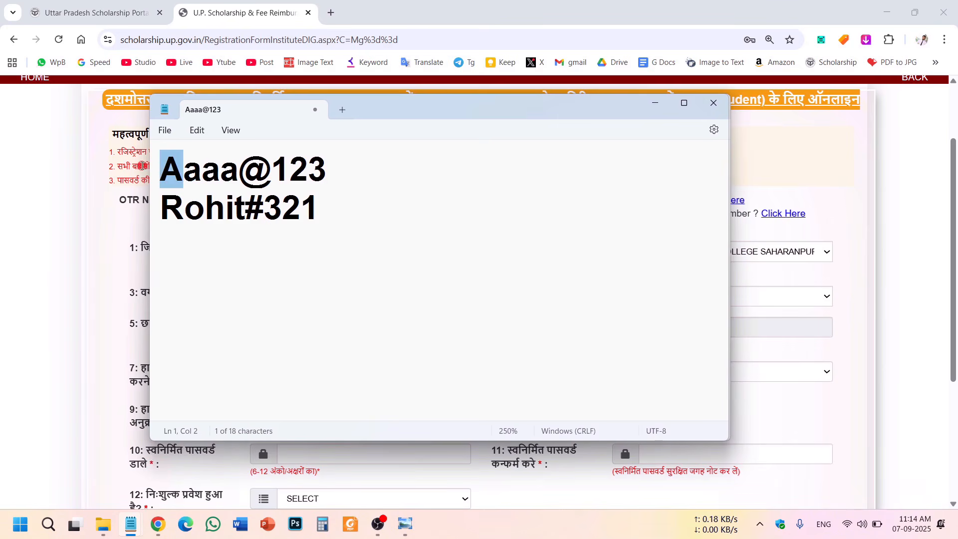
{"action": "double_click", "coordinate": [197, 181]}
{"action": "left_click", "coordinate": [198, 177]}
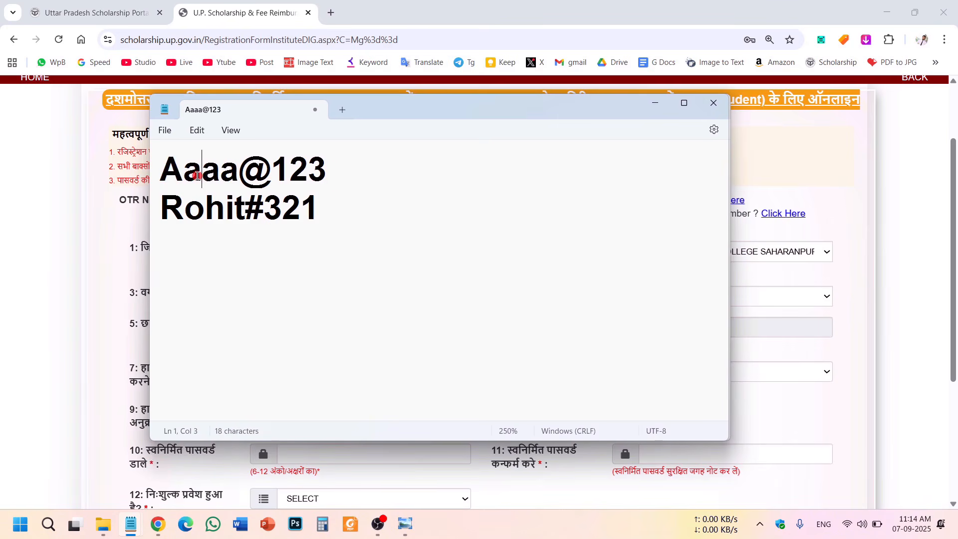
{"action": "double_click", "coordinate": [251, 173]}
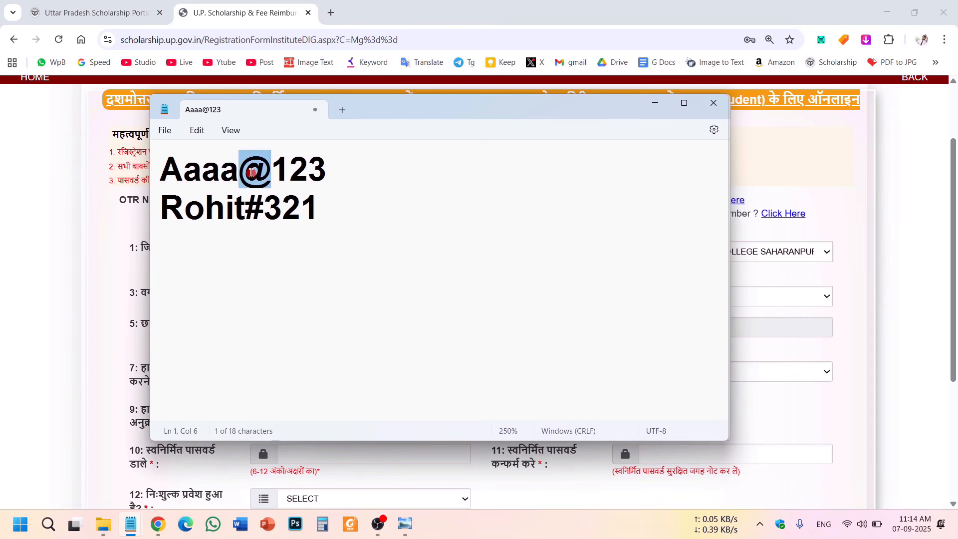
{"action": "left_click", "coordinate": [252, 173]}
{"action": "double_click", "coordinate": [252, 173]}
{"action": "double_click", "coordinate": [250, 202]}
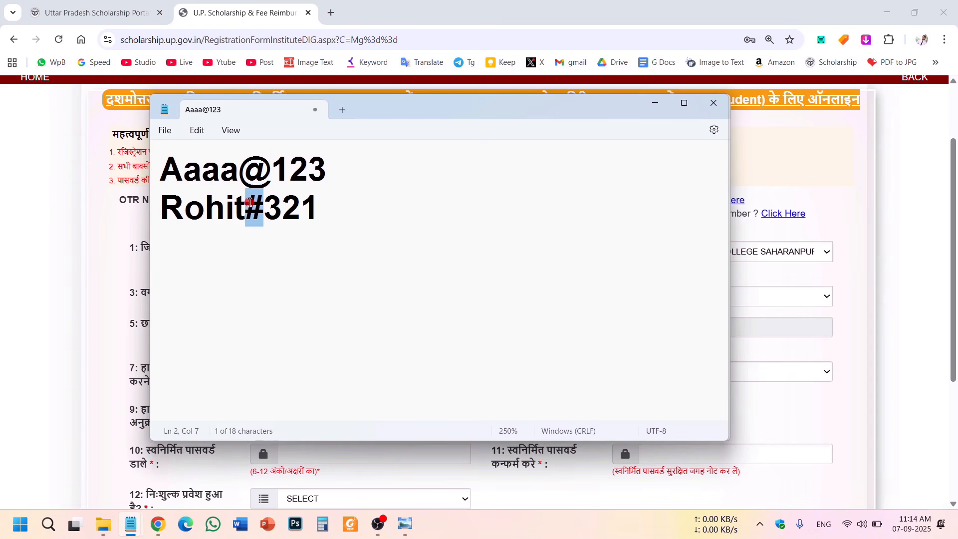
{"action": "left_click", "coordinate": [263, 181]}
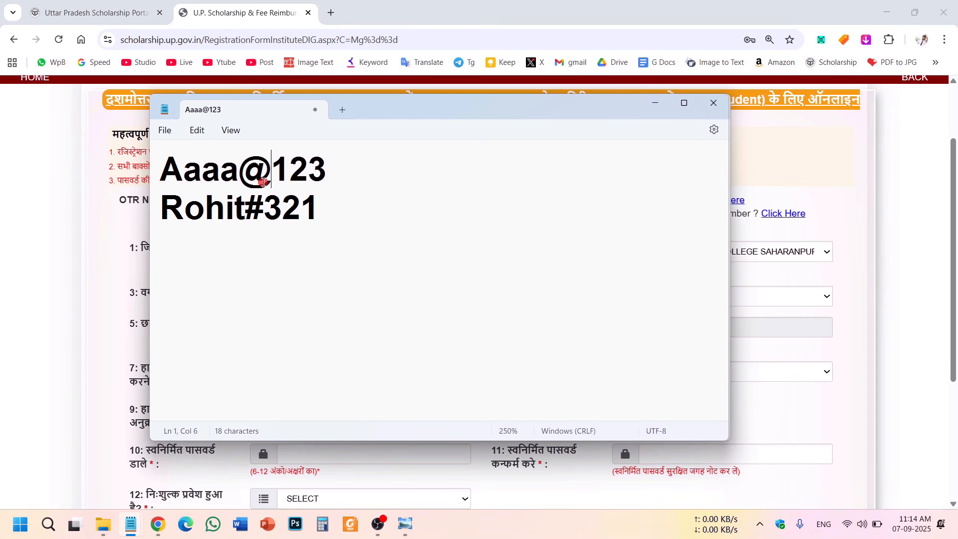
{"action": "double_click", "coordinate": [299, 176]}
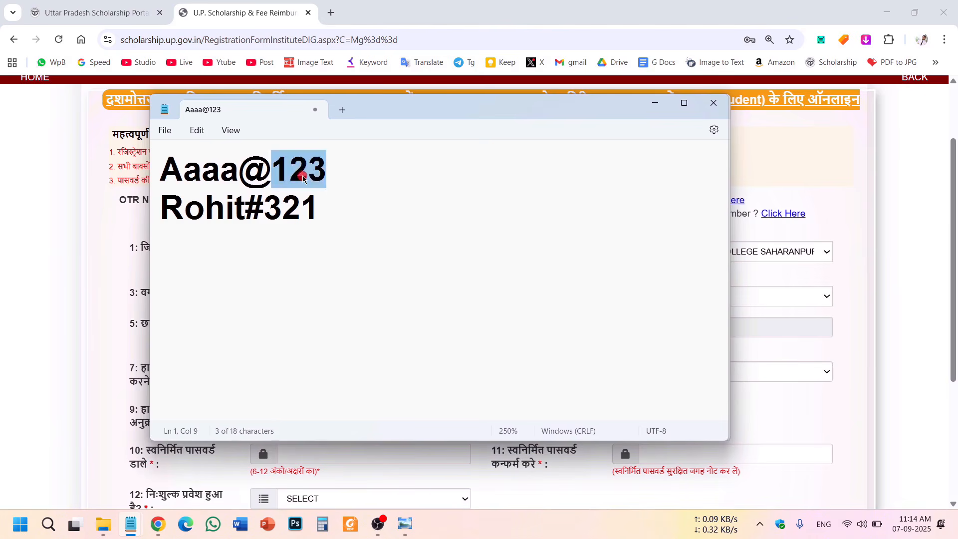
{"action": "double_click", "coordinate": [284, 201]}
{"action": "left_click", "coordinate": [298, 173]}
Re-highlight the saved passwords, then move the Notepad window up out of the way.
{"action": "left_click_drag", "start_coordinate": [182, 175], "coordinate": [155, 168]}
{"action": "left_click", "coordinate": [196, 168]}
{"action": "double_click", "coordinate": [264, 172]}
{"action": "left_click", "coordinate": [295, 171]}
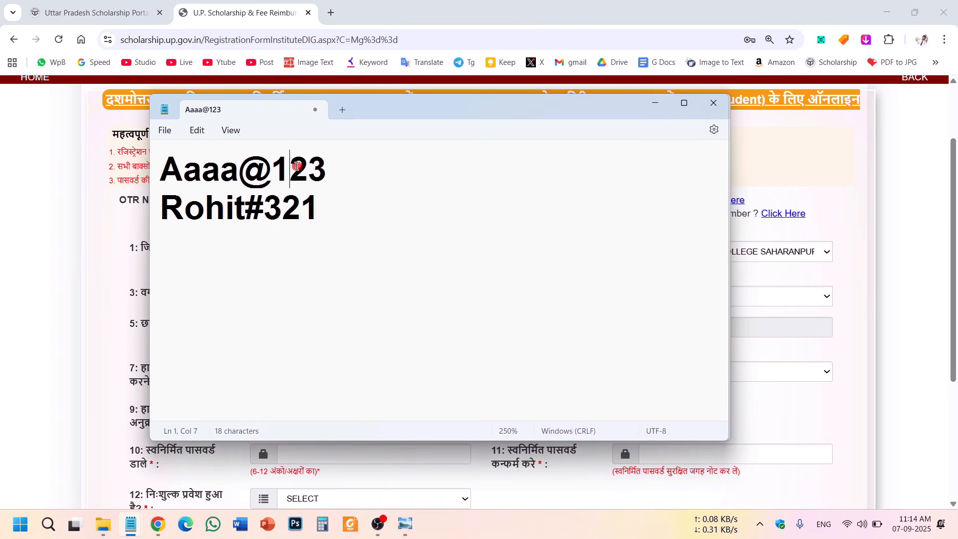
{"action": "left_click_drag", "start_coordinate": [331, 205], "coordinate": [7, 138]}
{"action": "left_click", "coordinate": [342, 218]}
{"action": "left_click_drag", "start_coordinate": [335, 219], "coordinate": [153, 160]}
{"action": "left_click", "coordinate": [297, 222]}
{"action": "left_click_drag", "start_coordinate": [426, 112], "coordinate": [424, 72]}
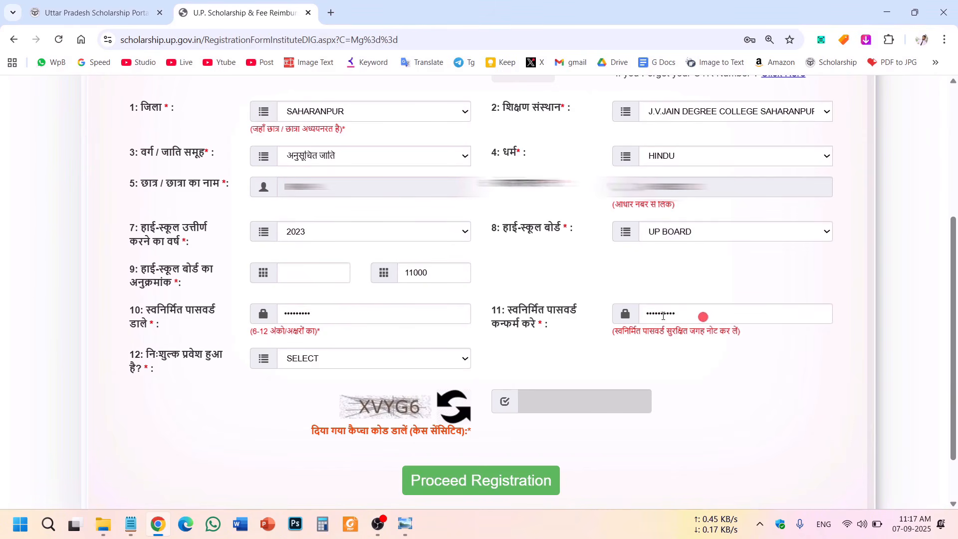
Answer NO to the free-admission question in field 12.
{"action": "left_click_drag", "start_coordinate": [127, 355], "coordinate": [157, 371]}
{"action": "left_click", "coordinate": [161, 382]}
{"action": "left_click", "coordinate": [329, 365]}
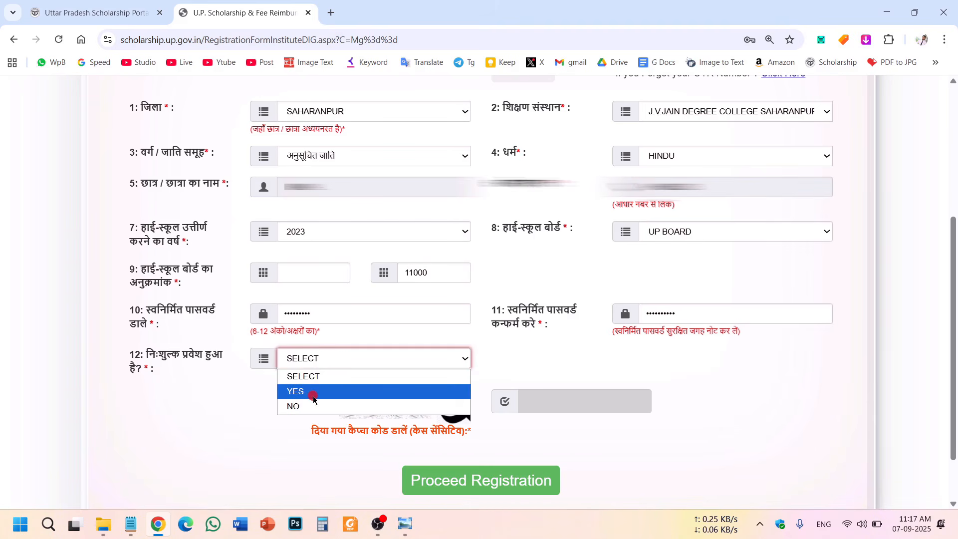
{"action": "left_click", "coordinate": [299, 406]}
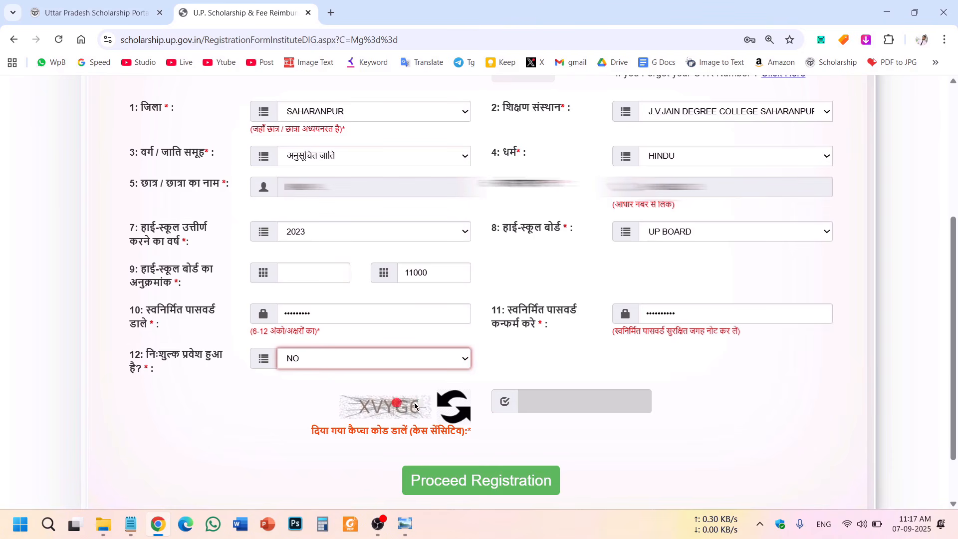
Enter captcha XVYG6 and submit the registration with Proceed Registration.
{"action": "left_click", "coordinate": [568, 398]}
{"action": "type", "text": "XVYG6"}
{"action": "left_click", "coordinate": [597, 437]}
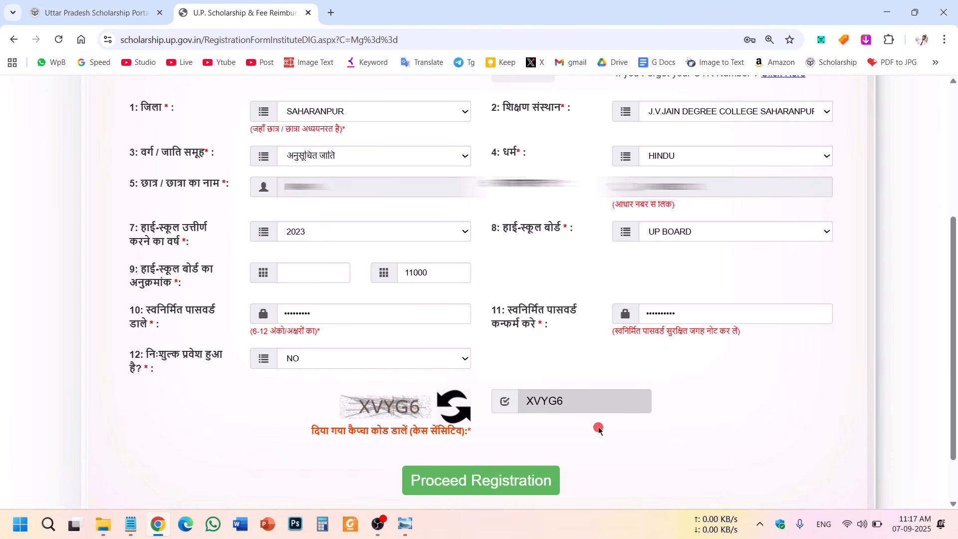
{"action": "left_click", "coordinate": [501, 487]}
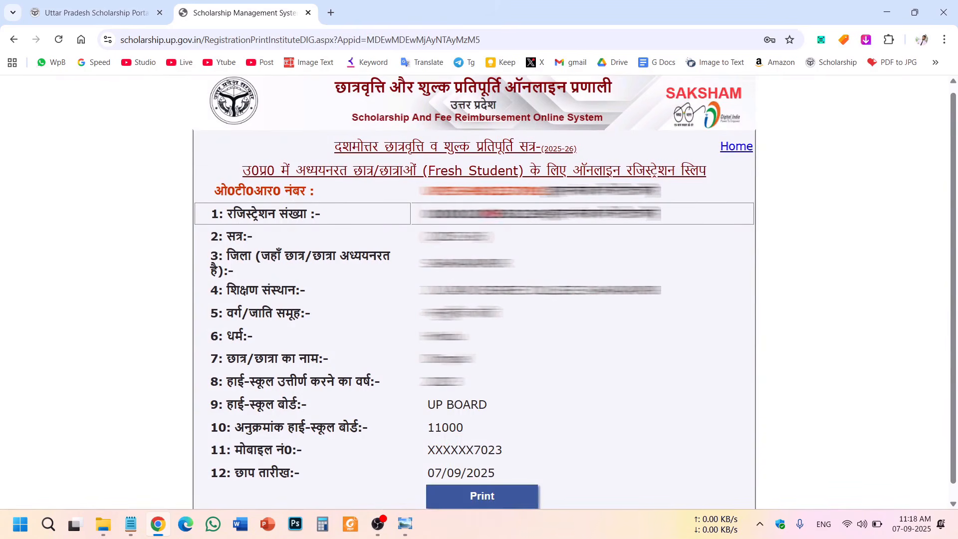
Print the registration slip, then return to the portal's index.aspx home page.
{"action": "double_click", "coordinate": [492, 213]}
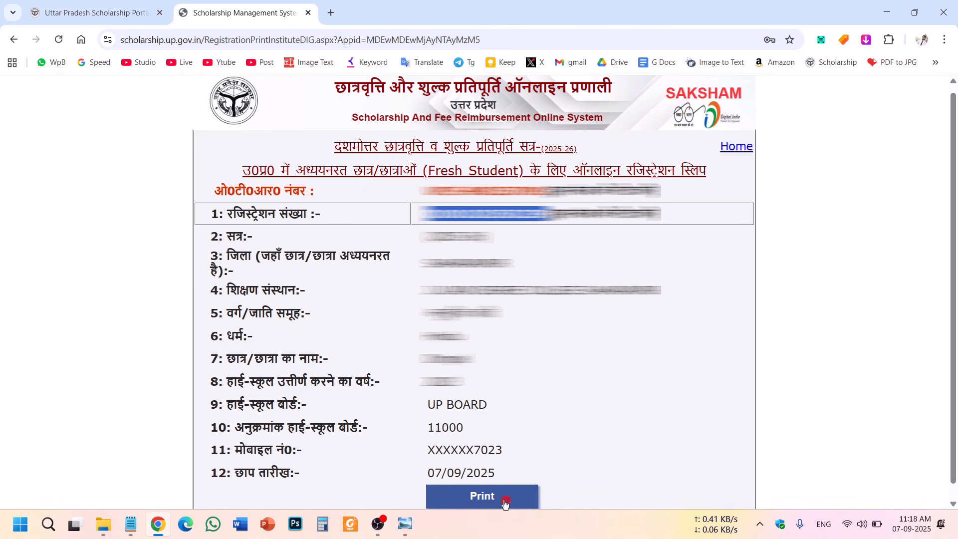
{"action": "left_click", "coordinate": [470, 493]}
{"action": "scroll", "coordinate": [474, 292], "scroll_direction": "up", "scroll_amount": 1}
{"action": "scroll", "coordinate": [474, 292], "scroll_direction": "down", "scroll_amount": 1}
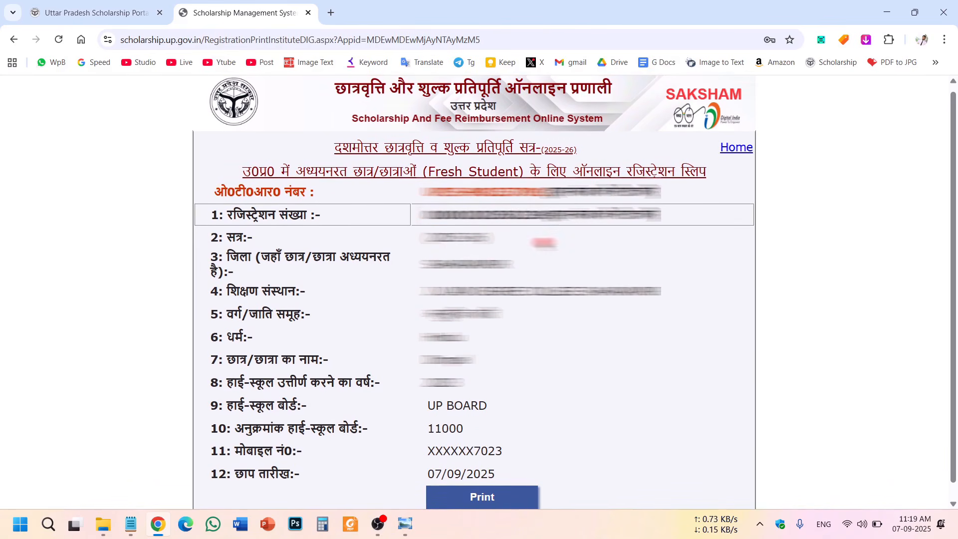
{"action": "left_click", "coordinate": [737, 148]}
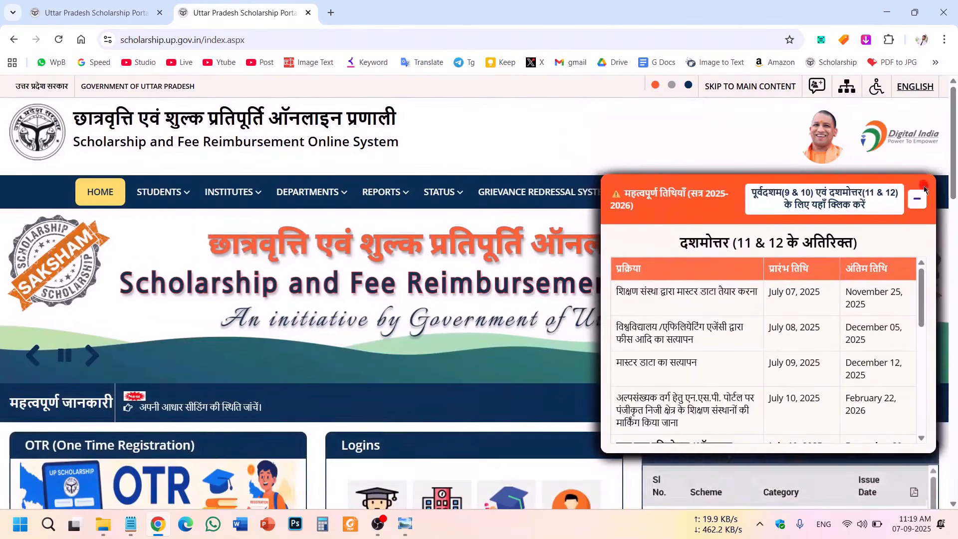
Close the dates popup, open STUDENTS, and choose Postmatric Other-than Inter under Login Fresh.
{"action": "left_click", "coordinate": [919, 201]}
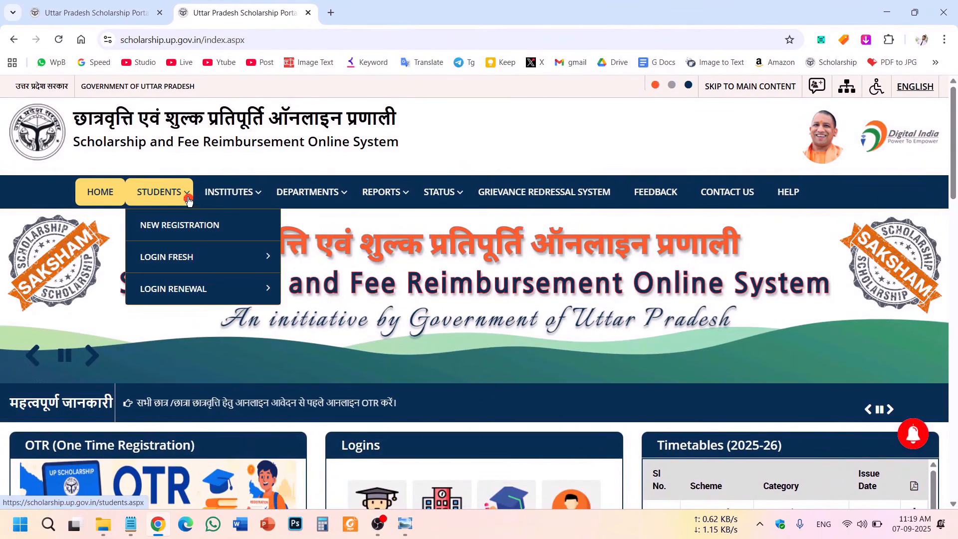
{"action": "left_click", "coordinate": [162, 198]}
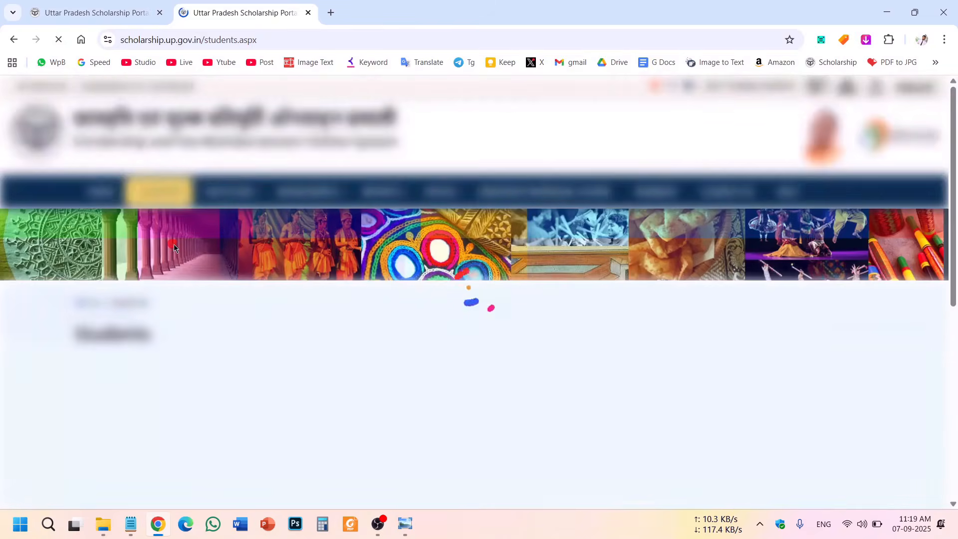
{"action": "scroll", "coordinate": [532, 296], "scroll_direction": "down", "scroll_amount": 3}
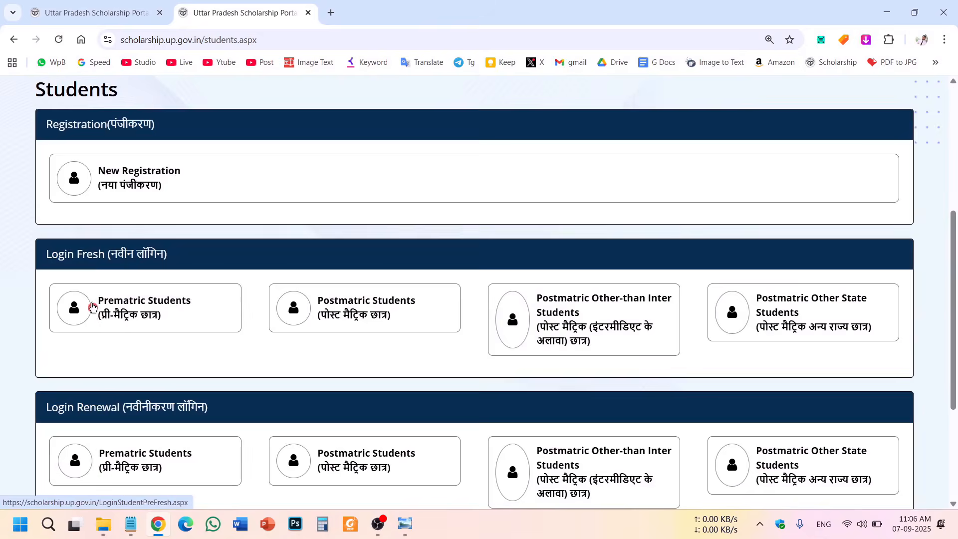
{"action": "double_click", "coordinate": [85, 255]}
{"action": "left_click", "coordinate": [102, 410]}
{"action": "double_click", "coordinate": [102, 409]}
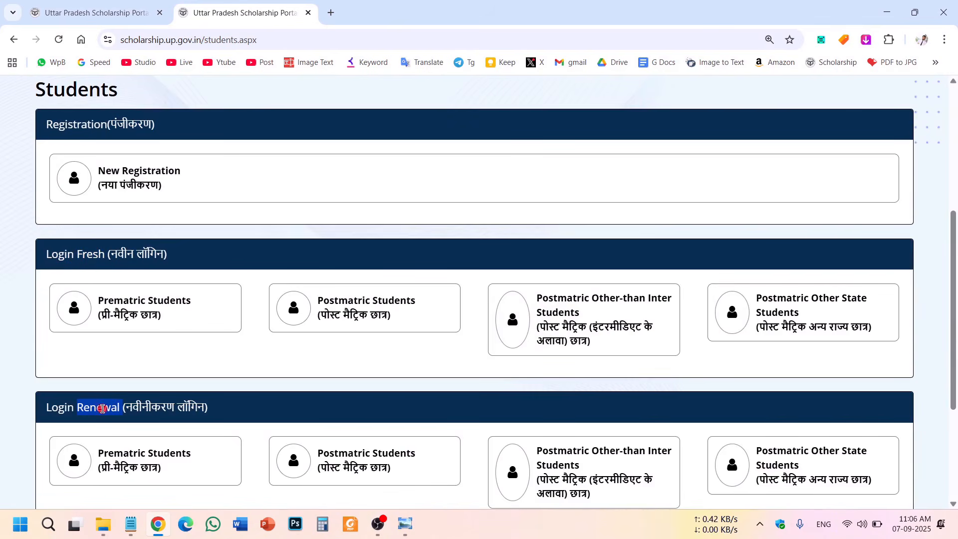
{"action": "double_click", "coordinate": [87, 254]}
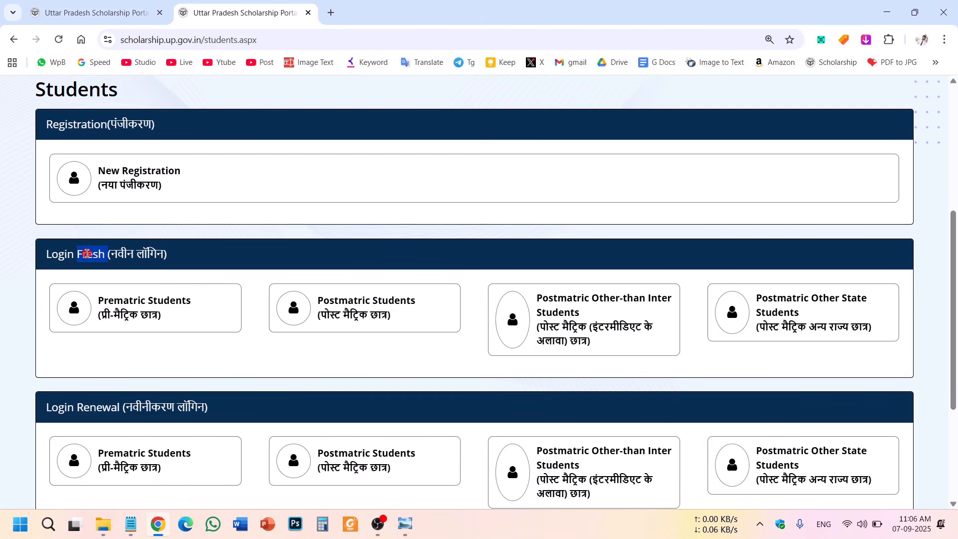
{"action": "left_click", "coordinate": [95, 407]}
{"action": "double_click", "coordinate": [90, 256]}
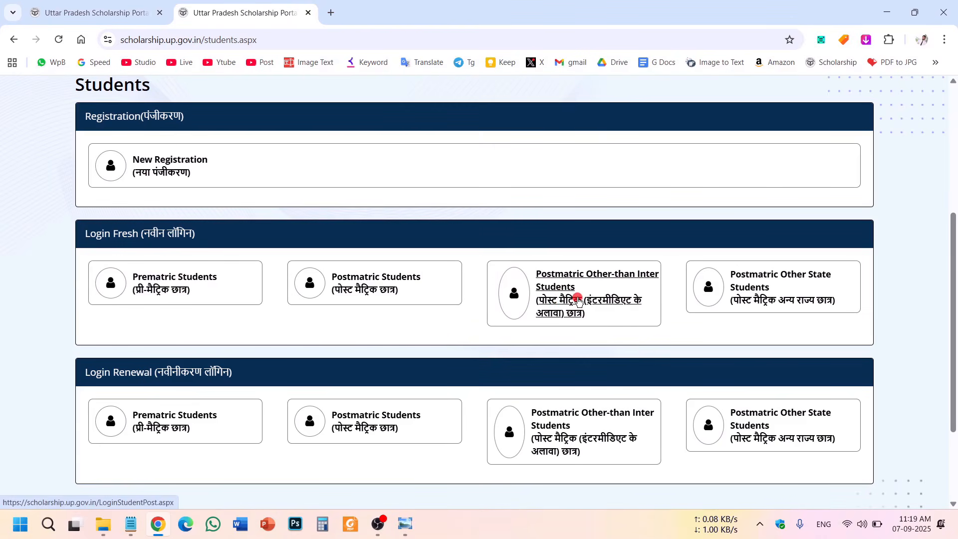
{"action": "left_click_drag", "start_coordinate": [102, 233], "coordinate": [138, 233]}
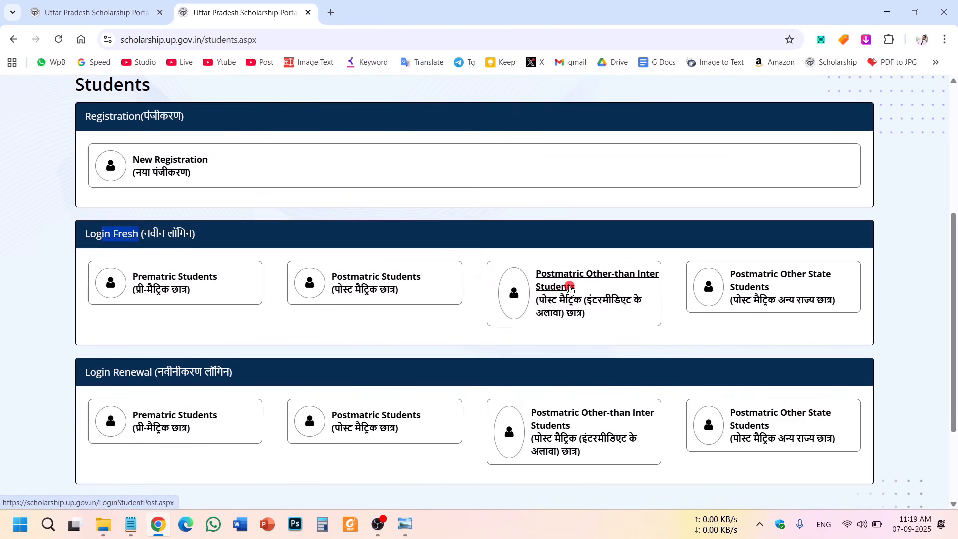
{"action": "left_click", "coordinate": [580, 301]}
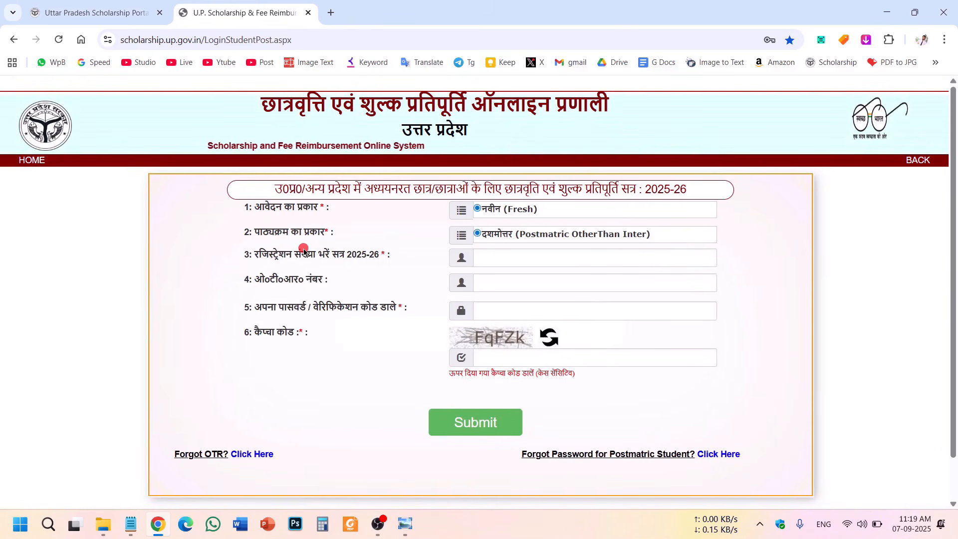
Log in with registration number, OTR number, password and captcha FqFZk.
{"action": "left_click_drag", "start_coordinate": [256, 268], "coordinate": [344, 257]}
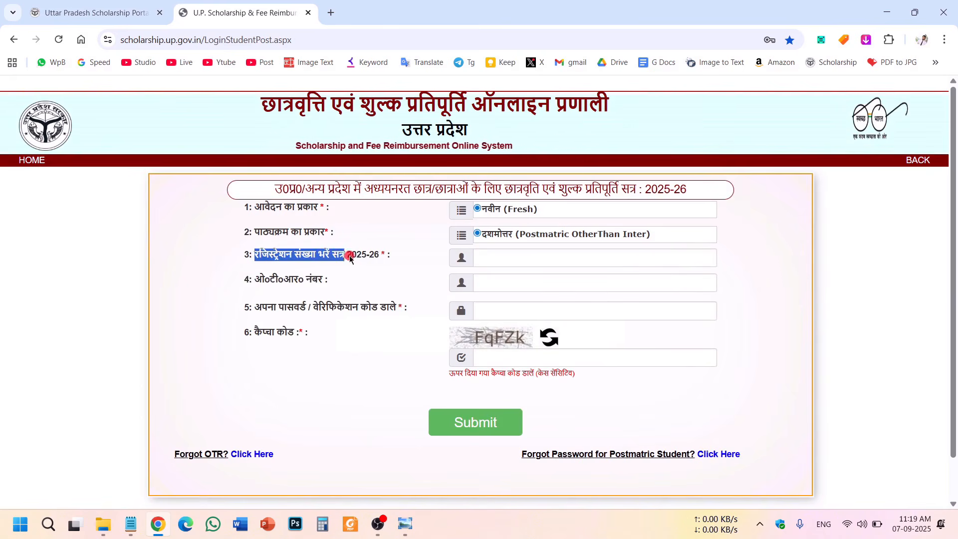
{"action": "left_click", "coordinate": [348, 275]}
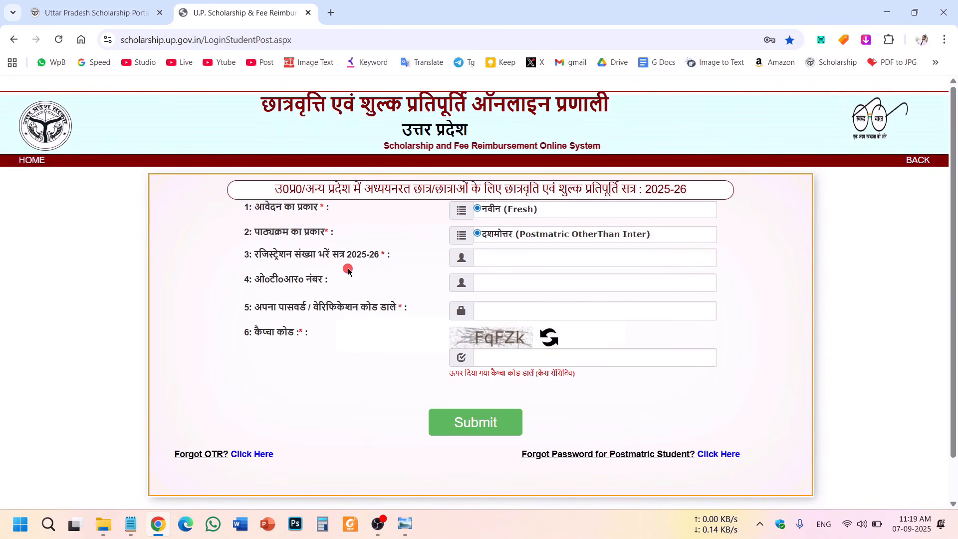
{"action": "left_click_drag", "start_coordinate": [256, 278], "coordinate": [329, 280]}
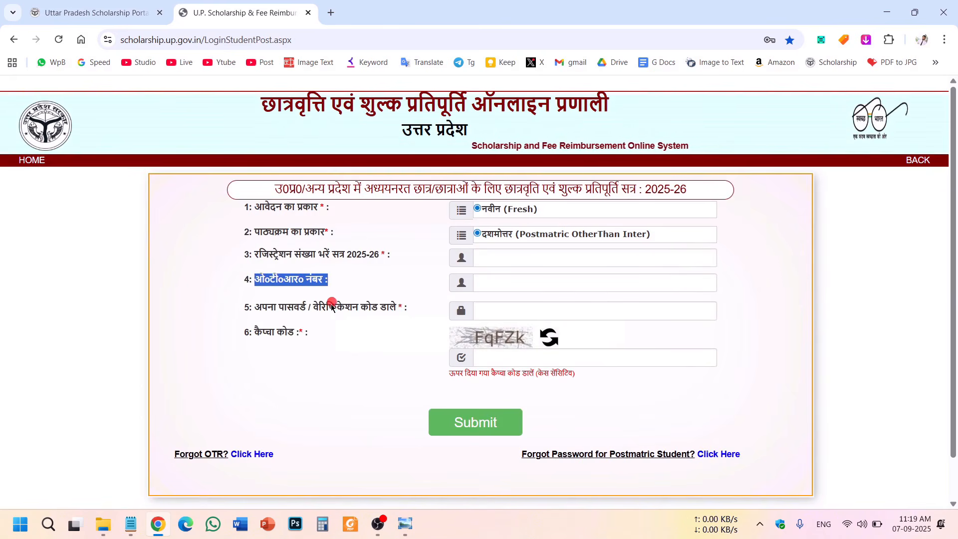
{"action": "left_click_drag", "start_coordinate": [277, 307], "coordinate": [384, 311]}
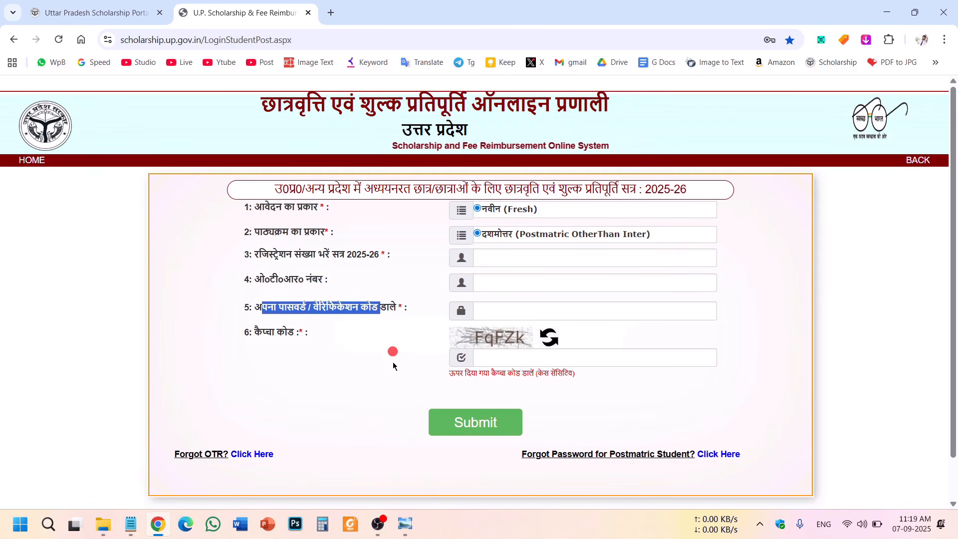
{"action": "left_click", "coordinate": [333, 293]}
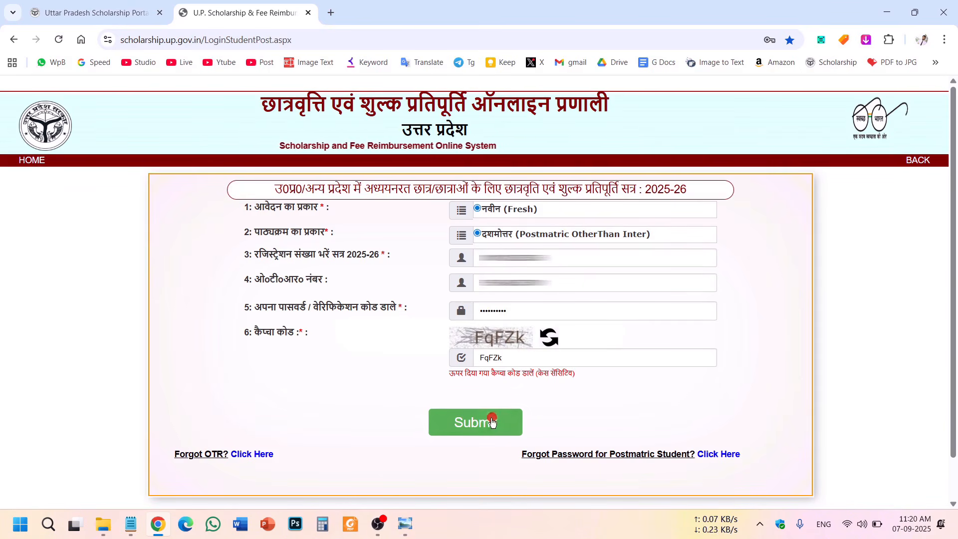
{"action": "left_click", "coordinate": [485, 423]}
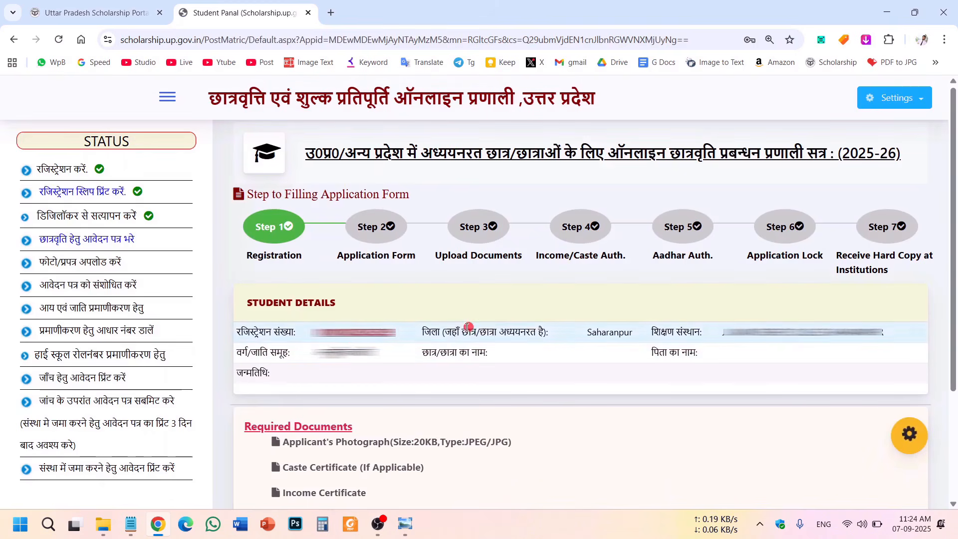
{"action": "left_click", "coordinate": [340, 190]}
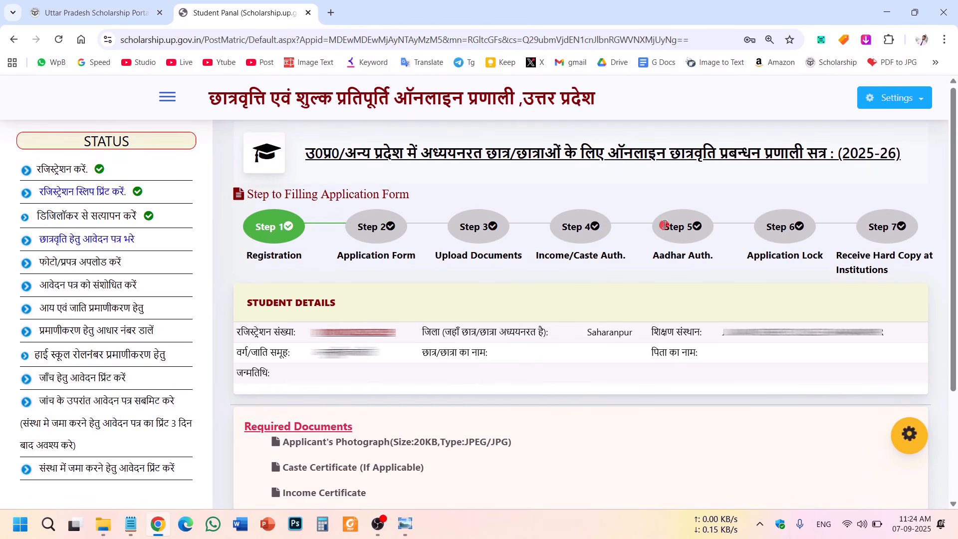
Review the status steps, then open 'छात्रवृत्ति हेतु आवेदन पत्र भरे' from the STATUS menu.
{"action": "left_click_drag", "start_coordinate": [240, 302], "coordinate": [616, 382]}
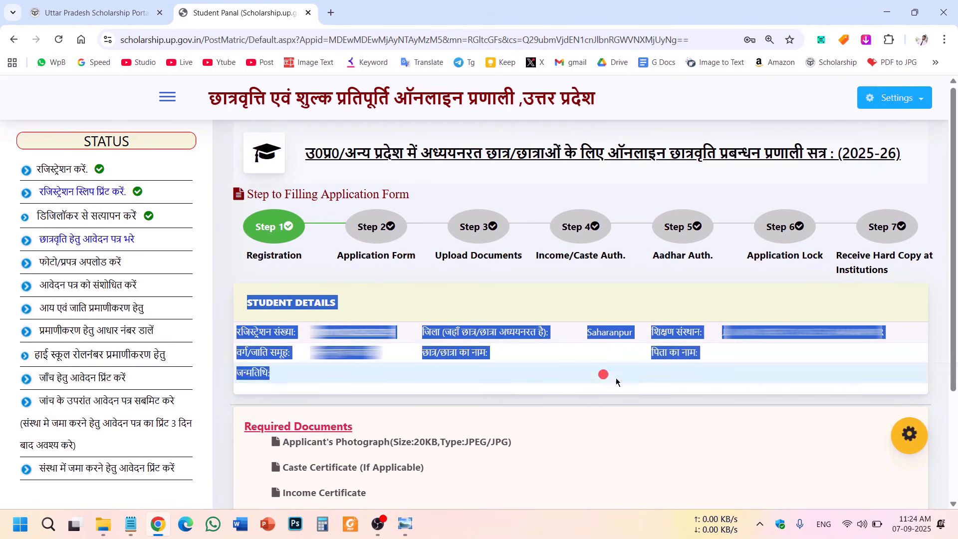
{"action": "left_click", "coordinate": [551, 397]}
{"action": "left_click_drag", "start_coordinate": [31, 168], "coordinate": [66, 167]}
{"action": "left_click", "coordinate": [91, 169]}
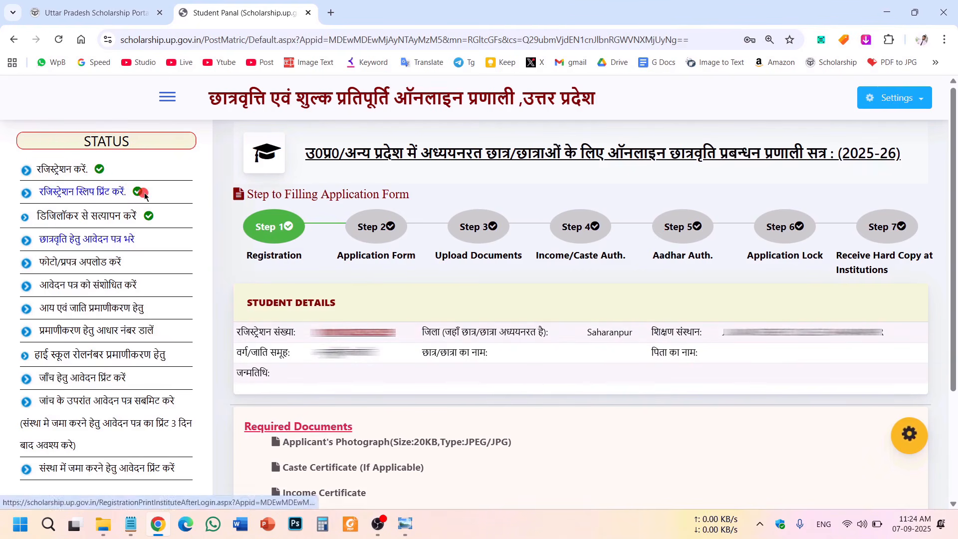
{"action": "left_click_drag", "start_coordinate": [39, 216], "coordinate": [125, 218]}
{"action": "left_click", "coordinate": [125, 219]}
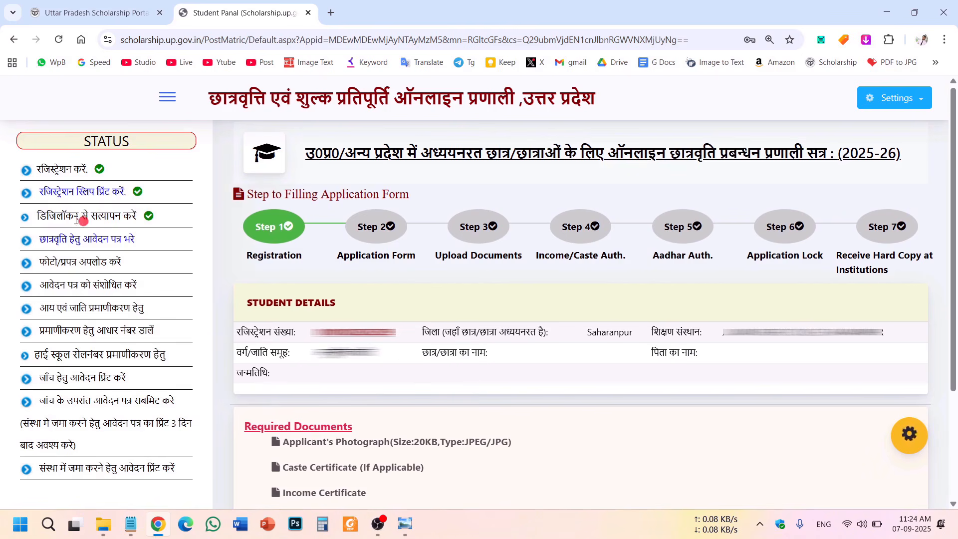
{"action": "left_click_drag", "start_coordinate": [48, 215], "coordinate": [140, 215]}
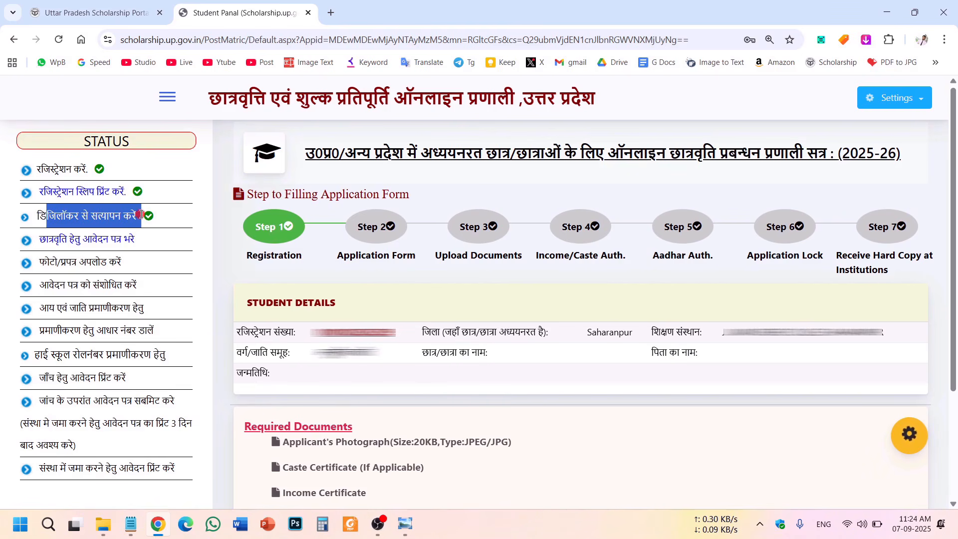
{"action": "left_click", "coordinate": [176, 214]}
{"action": "left_click", "coordinate": [70, 239]}
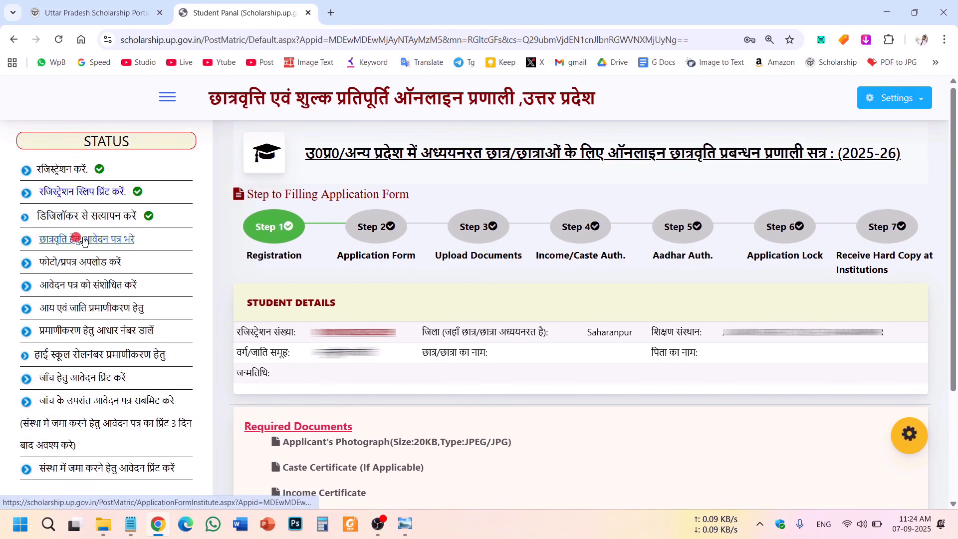
{"action": "left_click", "coordinate": [123, 240]}
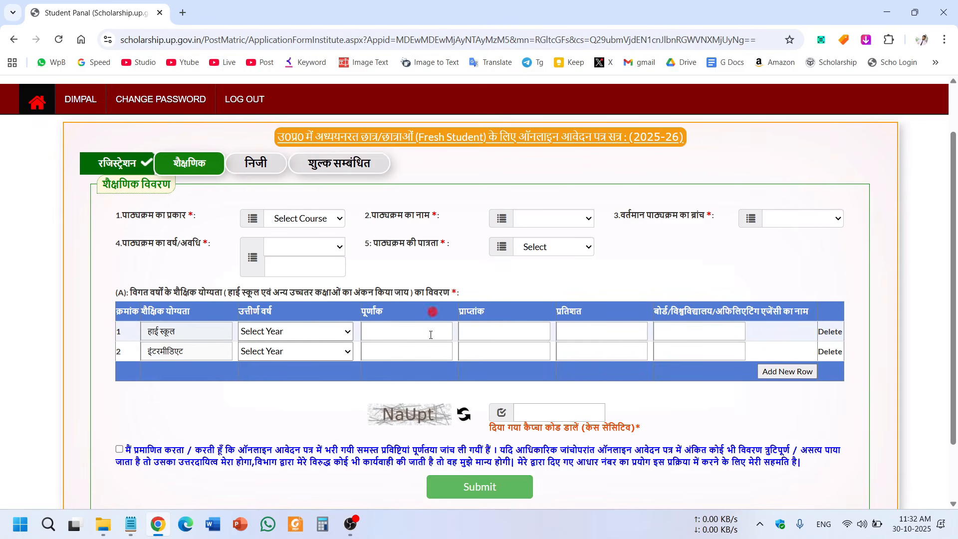
Open the field 1 course type dropdown showing नियमित and स्ववित्तपोषित.
{"action": "left_click_drag", "start_coordinate": [110, 216], "coordinate": [174, 218]}
{"action": "left_click", "coordinate": [172, 217]}
{"action": "left_click", "coordinate": [176, 220]}
{"action": "left_click", "coordinate": [274, 219]}
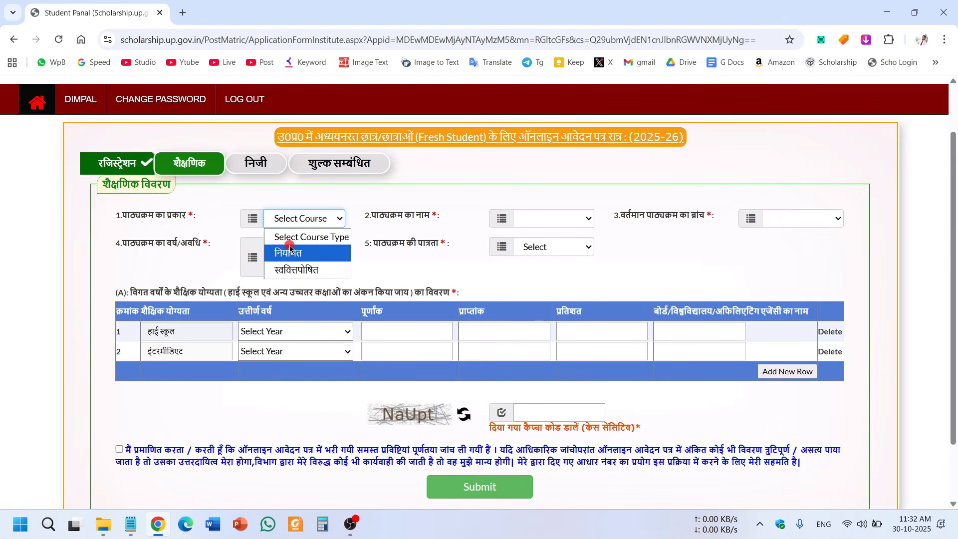
Set the course type to नियमित, with Bachelor of Education as both course and branch.
{"action": "left_click", "coordinate": [290, 252]}
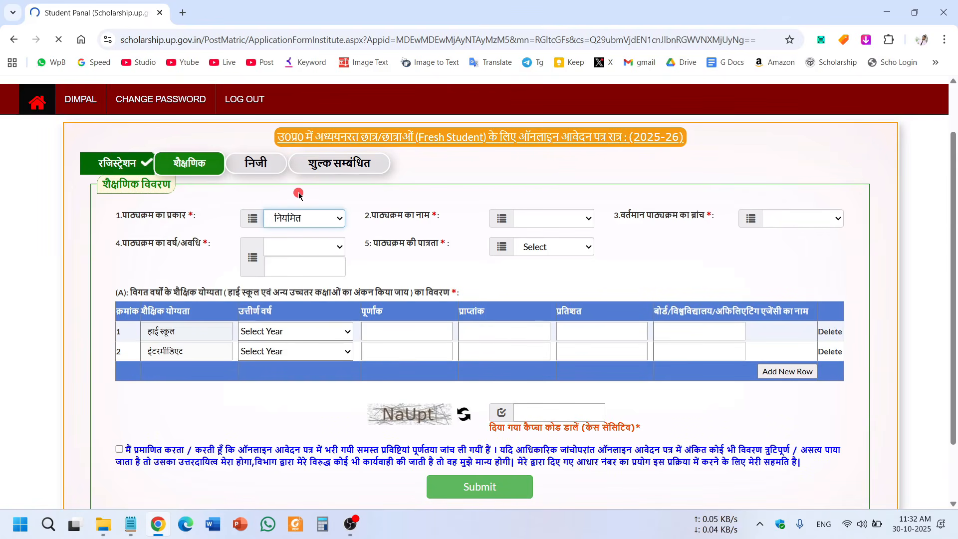
{"action": "left_click_drag", "start_coordinate": [364, 218], "coordinate": [425, 219]}
{"action": "left_click", "coordinate": [401, 223]}
{"action": "left_click", "coordinate": [421, 222]}
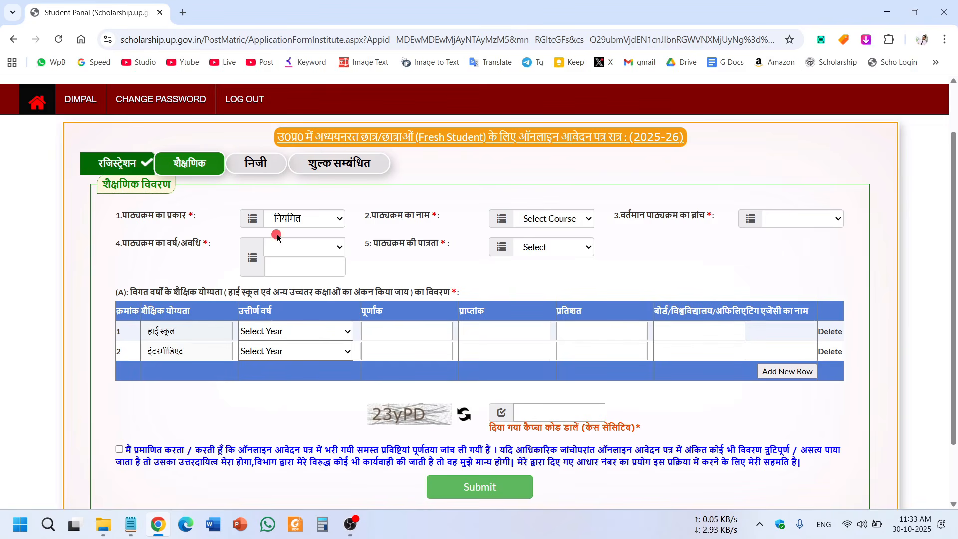
{"action": "left_click_drag", "start_coordinate": [364, 218], "coordinate": [432, 219]}
{"action": "left_click", "coordinate": [432, 222]}
{"action": "left_click", "coordinate": [553, 225]}
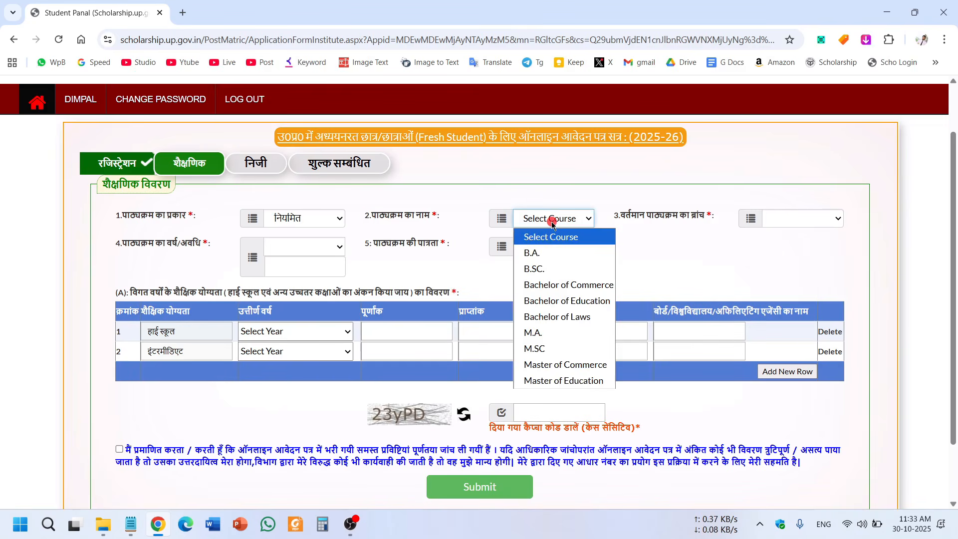
{"action": "left_click", "coordinate": [569, 301]}
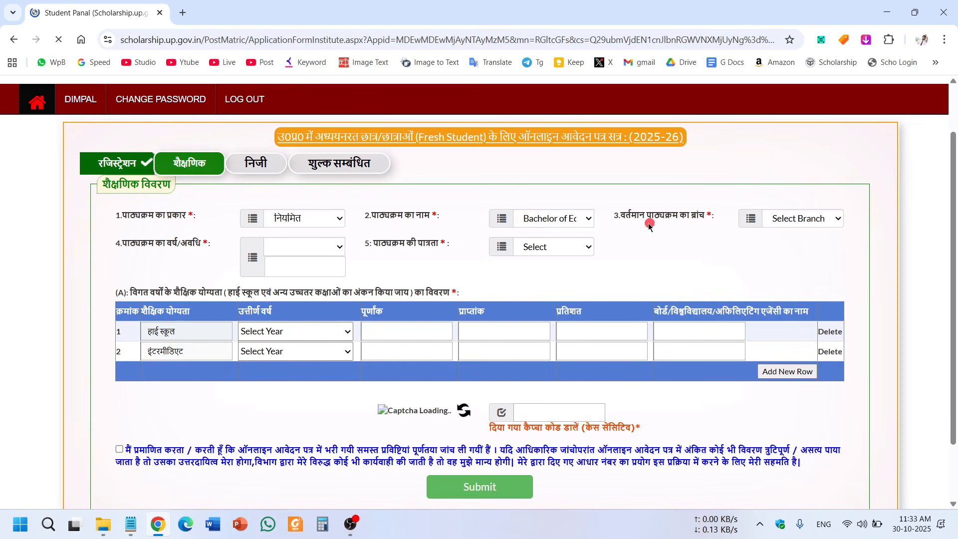
{"action": "left_click", "coordinate": [802, 218]}
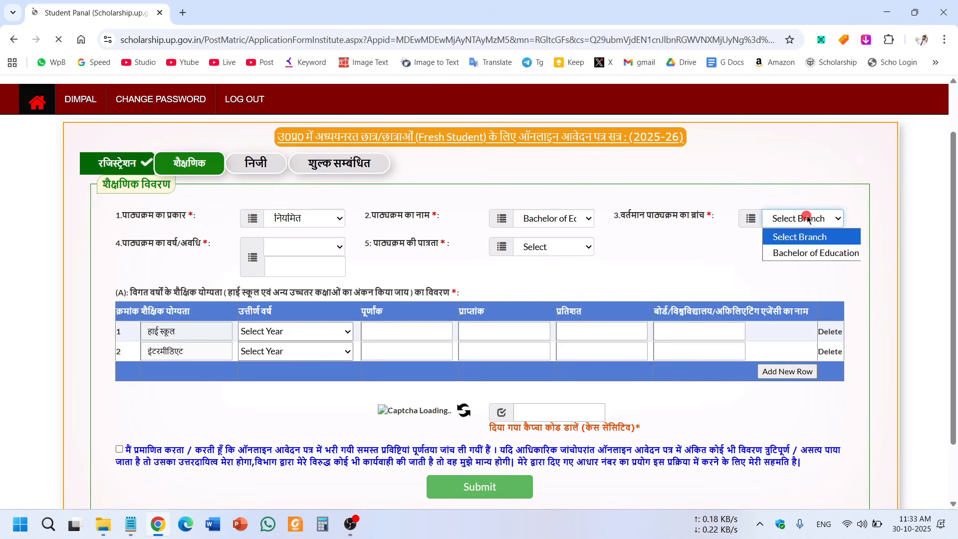
{"action": "left_click", "coordinate": [804, 253]}
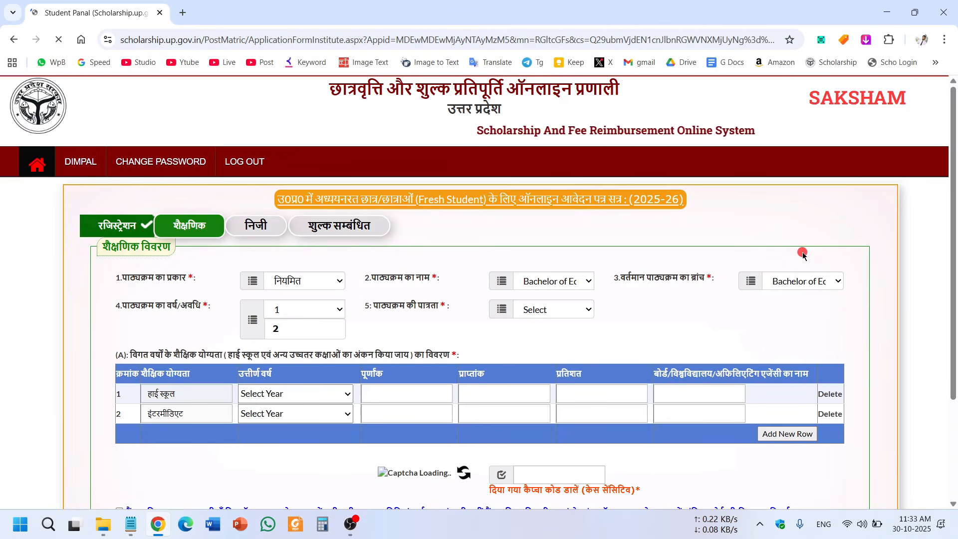
Keep the course year at 1 of 2.
{"action": "scroll", "coordinate": [556, 195], "scroll_direction": "down", "scroll_amount": 1}
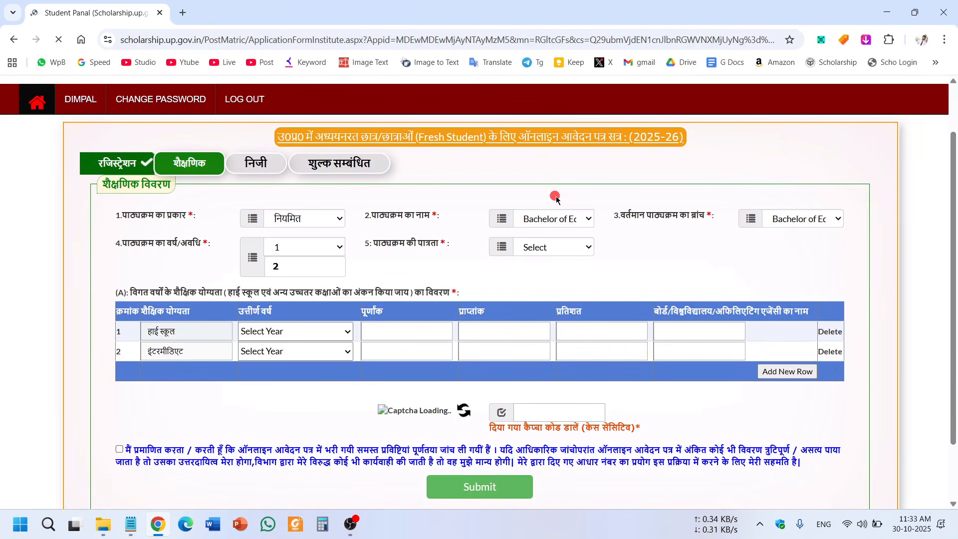
{"action": "left_click_drag", "start_coordinate": [114, 239], "coordinate": [181, 257]}
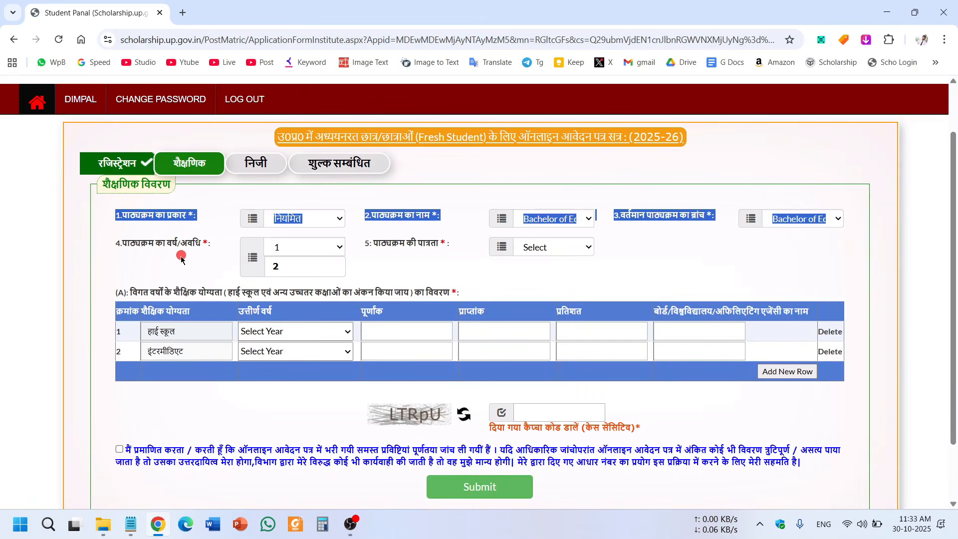
{"action": "left_click", "coordinate": [182, 257]}
{"action": "left_click", "coordinate": [279, 266]}
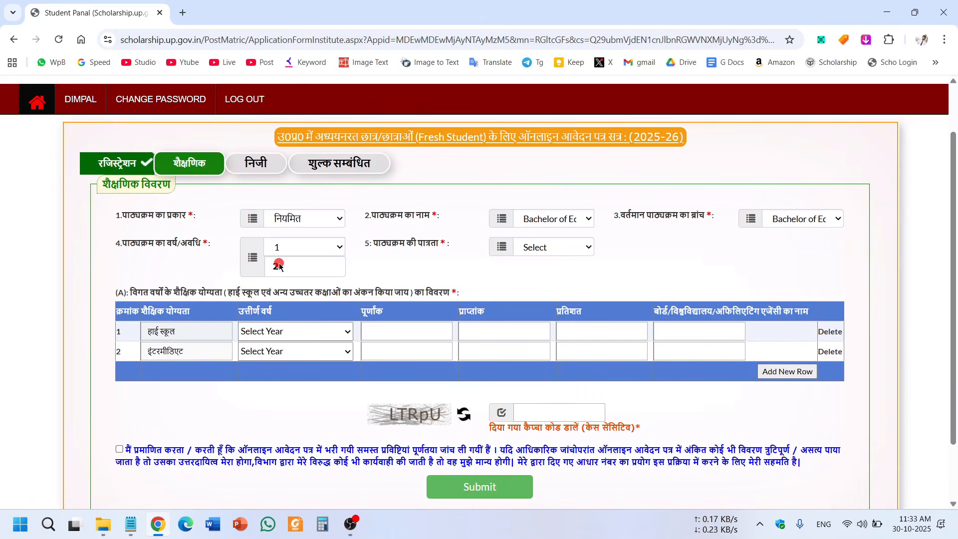
{"action": "left_click", "coordinate": [274, 247]}
{"action": "left_click", "coordinate": [280, 268]}
{"action": "left_click_drag", "start_coordinate": [366, 243], "coordinate": [434, 251]}
{"action": "left_click", "coordinate": [429, 254]}
{"action": "left_click", "coordinate": [447, 255]}
{"action": "left_click", "coordinate": [427, 256]}
Set eligibility to स्नातक and enter BACHELOR OF ARTS as the graduation degree.
{"action": "left_click", "coordinate": [540, 245]}
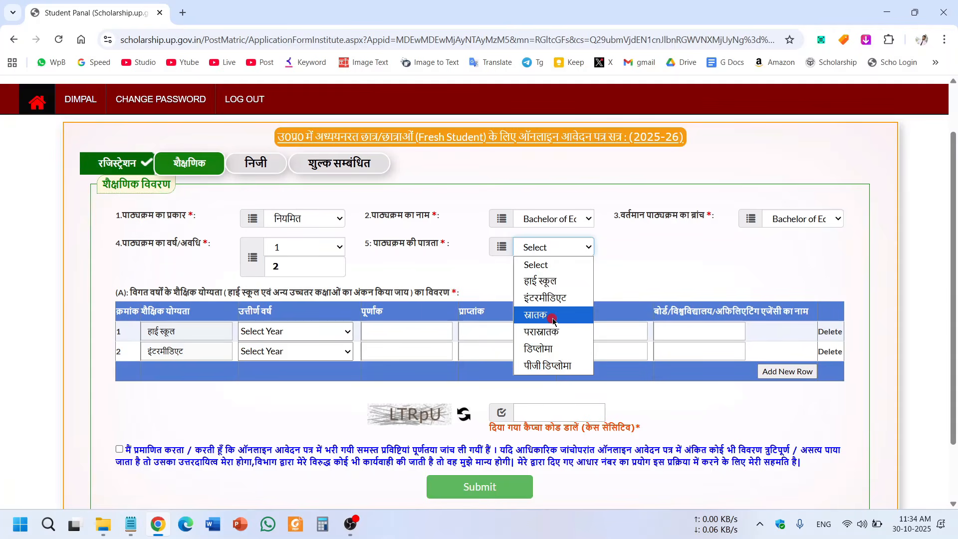
{"action": "left_click", "coordinate": [553, 320]}
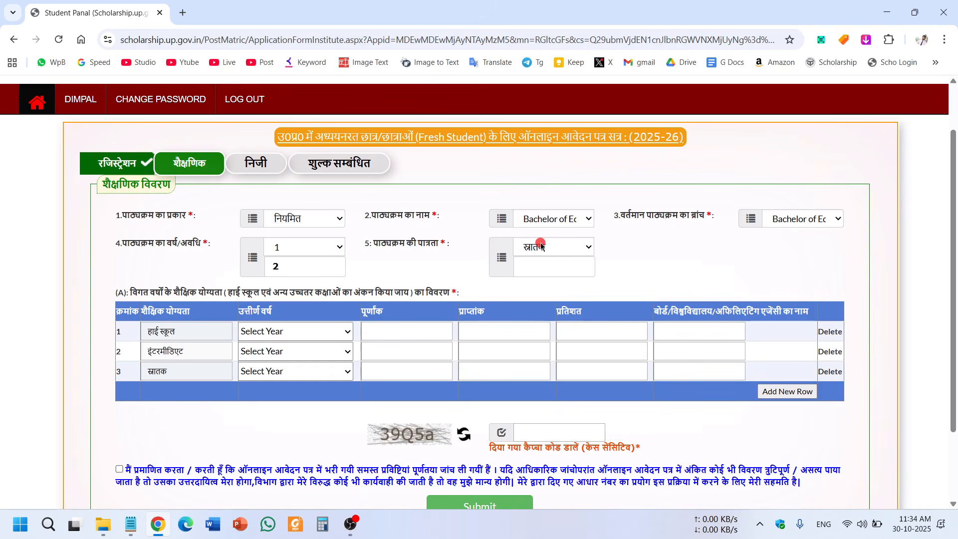
{"action": "left_click", "coordinate": [548, 266]}
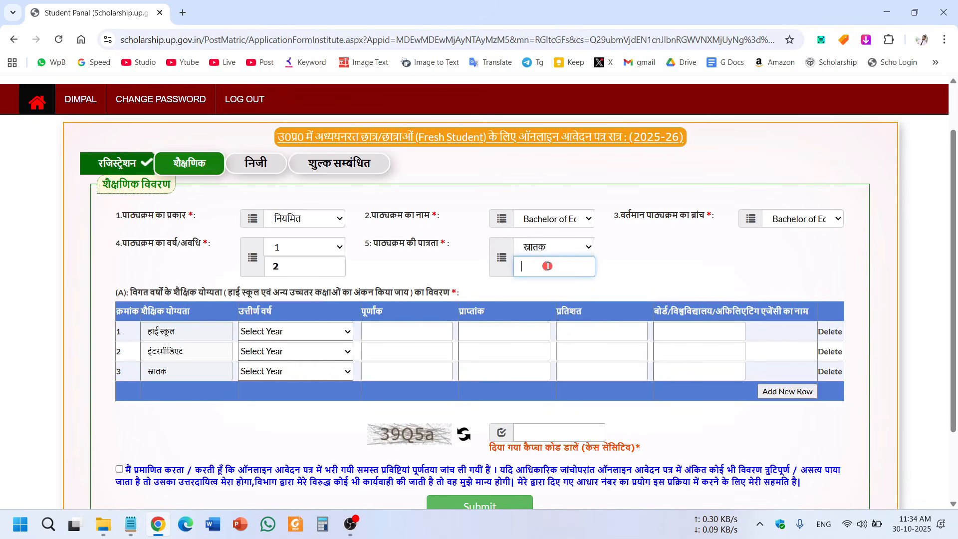
{"action": "type", "text": "BACHELOR OF ARTS"}
{"action": "left_click_drag", "start_coordinate": [570, 266], "coordinate": [451, 292]}
{"action": "left_click", "coordinate": [539, 266]}
{"action": "left_click", "coordinate": [560, 263]}
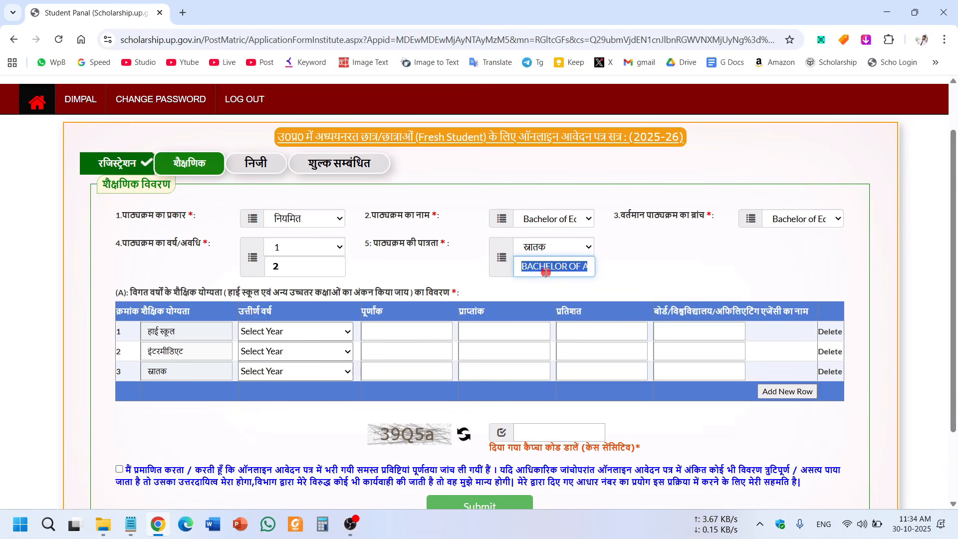
{"action": "left_click", "coordinate": [613, 268]}
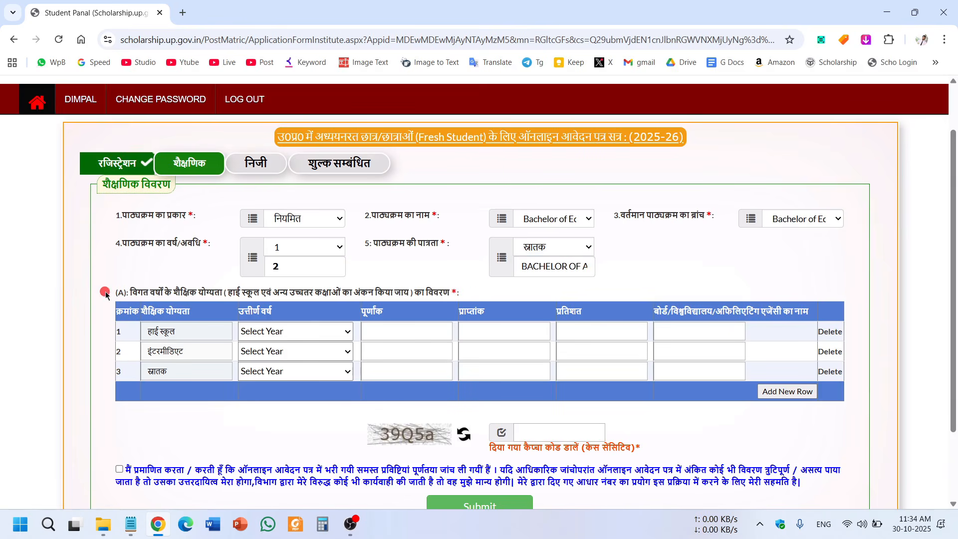
{"action": "left_click_drag", "start_coordinate": [104, 295], "coordinate": [852, 427]}
{"action": "left_click", "coordinate": [853, 428]}
Fill the हाई स्कूल row: 2020, 600 total, 300 obtained, 50%, UP Board.
{"action": "triple_click", "coordinate": [153, 332]}
{"action": "left_click", "coordinate": [268, 331]}
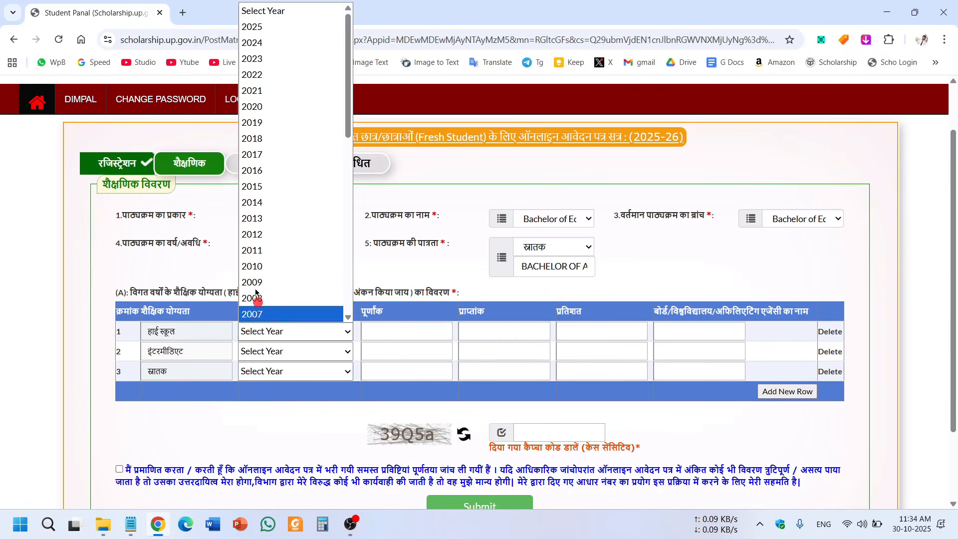
{"action": "left_click", "coordinate": [402, 335]}
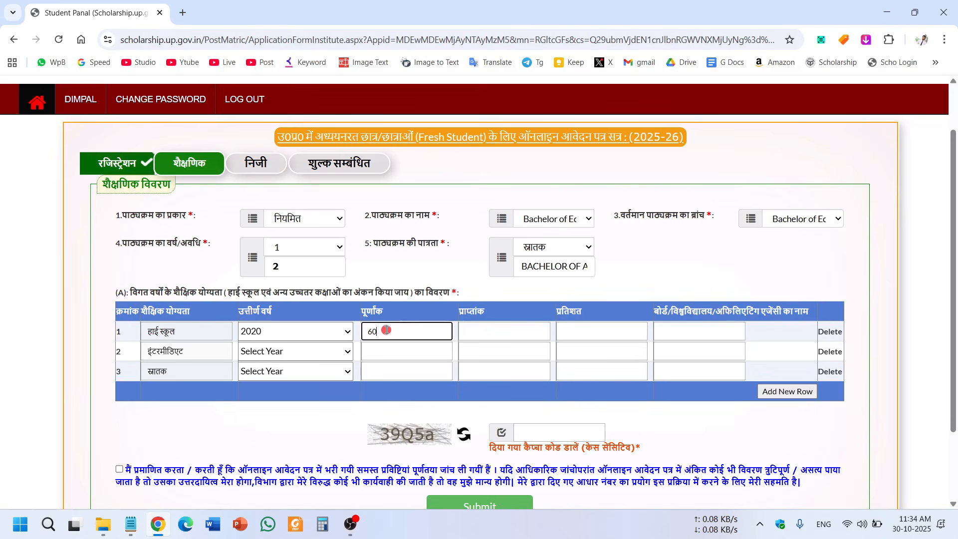
{"action": "left_click", "coordinate": [527, 341]}
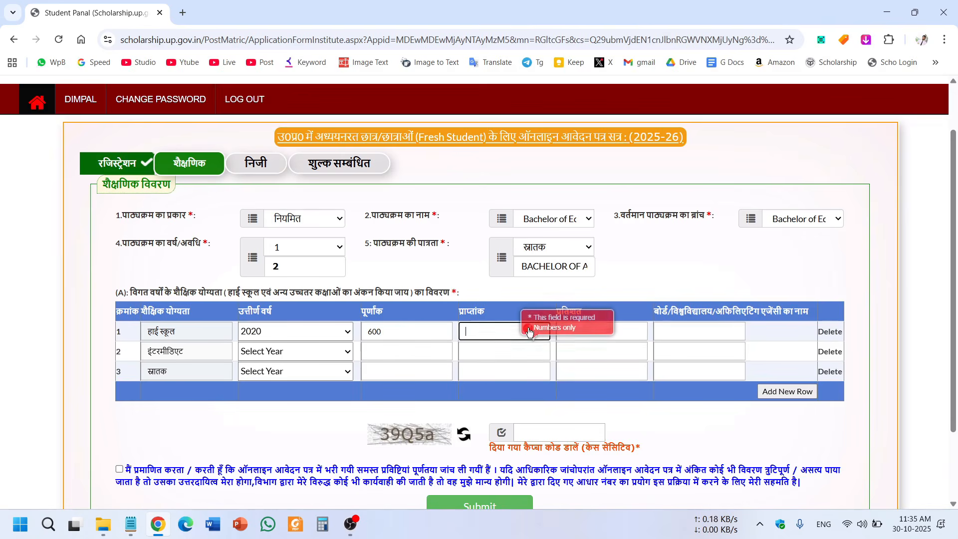
{"action": "left_click", "coordinate": [545, 325]}
{"action": "left_click", "coordinate": [508, 331]}
{"action": "left_click", "coordinate": [541, 318]}
{"action": "left_click", "coordinate": [503, 329]}
{"action": "left_click", "coordinate": [484, 328]}
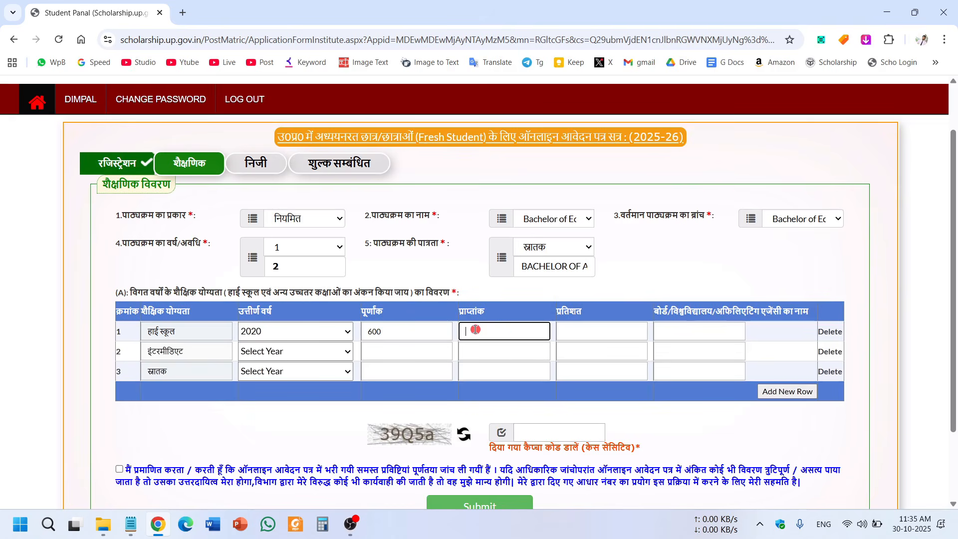
{"action": "type", "text": "300"}
{"action": "left_click", "coordinate": [577, 337]}
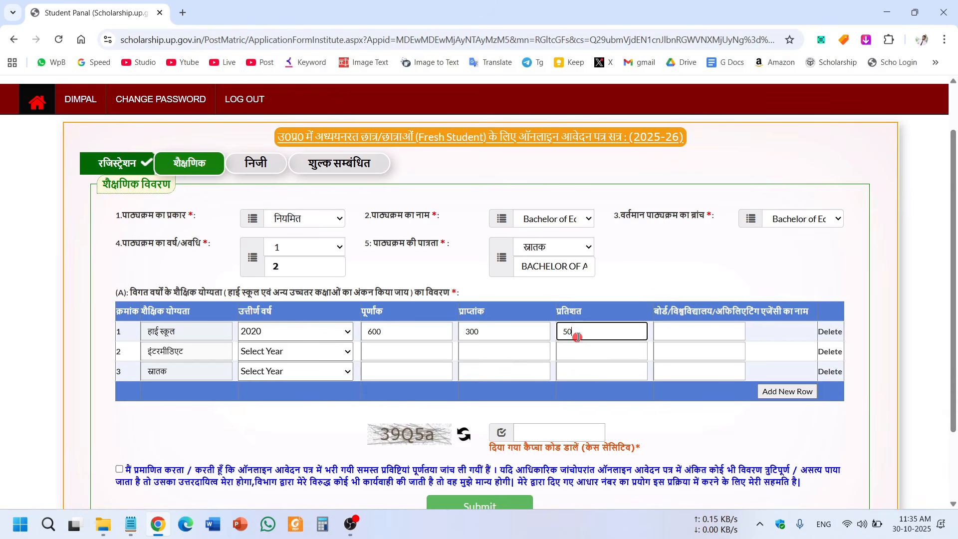
{"action": "left_click", "coordinate": [674, 334]}
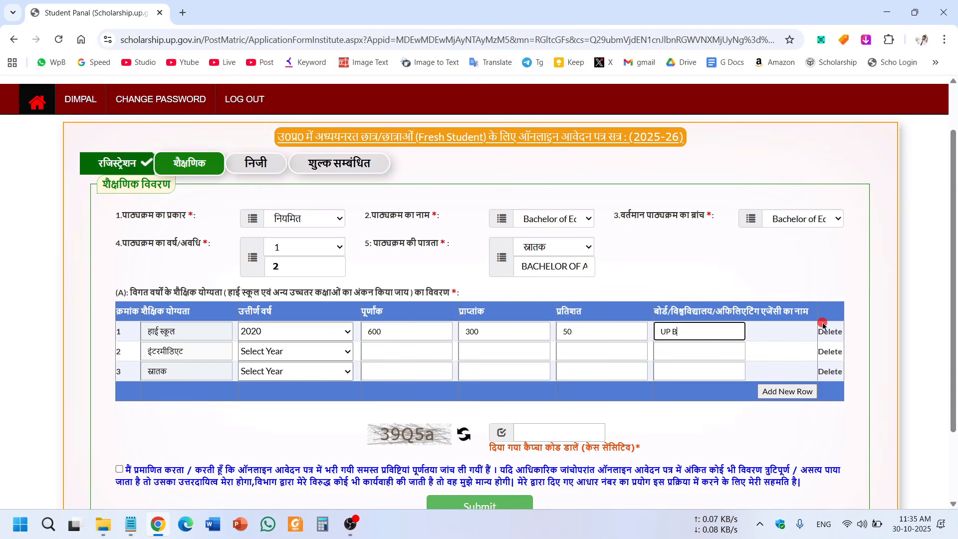
{"action": "key", "text": "ctrl+a"}
{"action": "key", "text": "ctrl+c"}
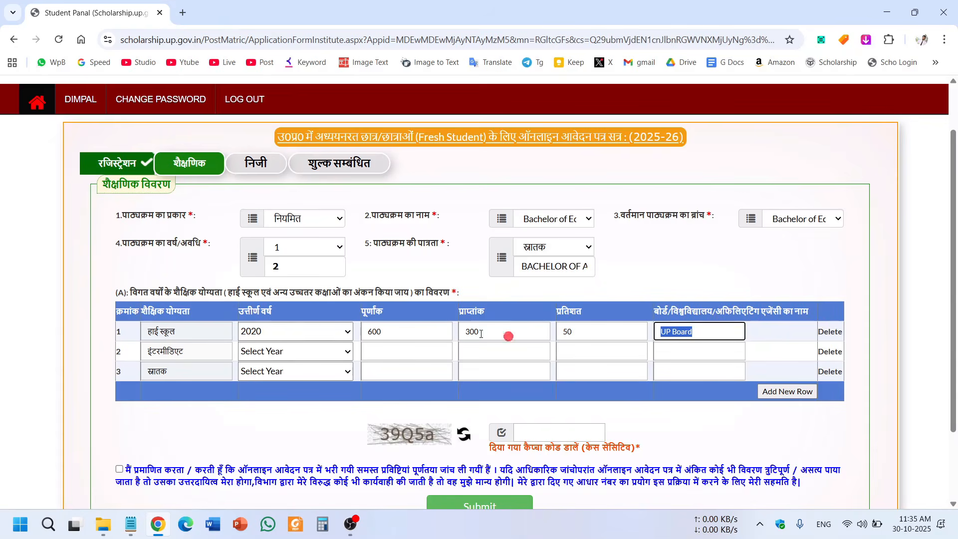
{"action": "left_click", "coordinate": [169, 410]}
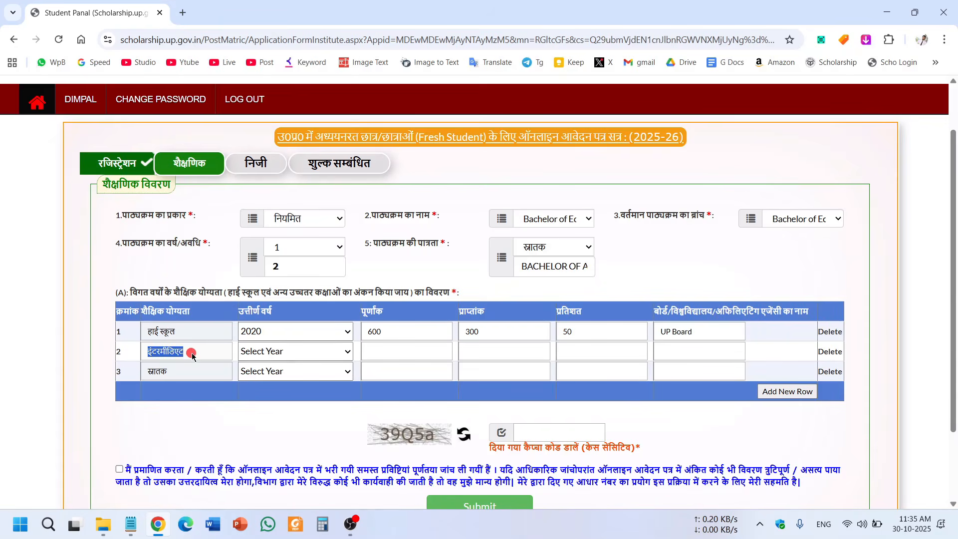
Fill the इंटरमीडिएट row: 2022, 500 total, 420 obtained, 84%, UP Board.
{"action": "left_click", "coordinate": [260, 353]}
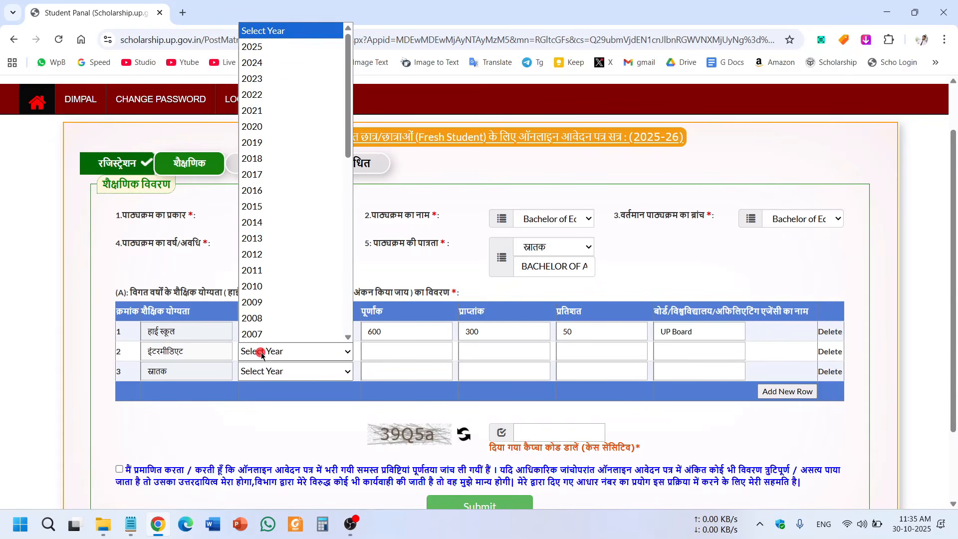
{"action": "left_click", "coordinate": [276, 95]}
{"action": "left_click", "coordinate": [425, 352]}
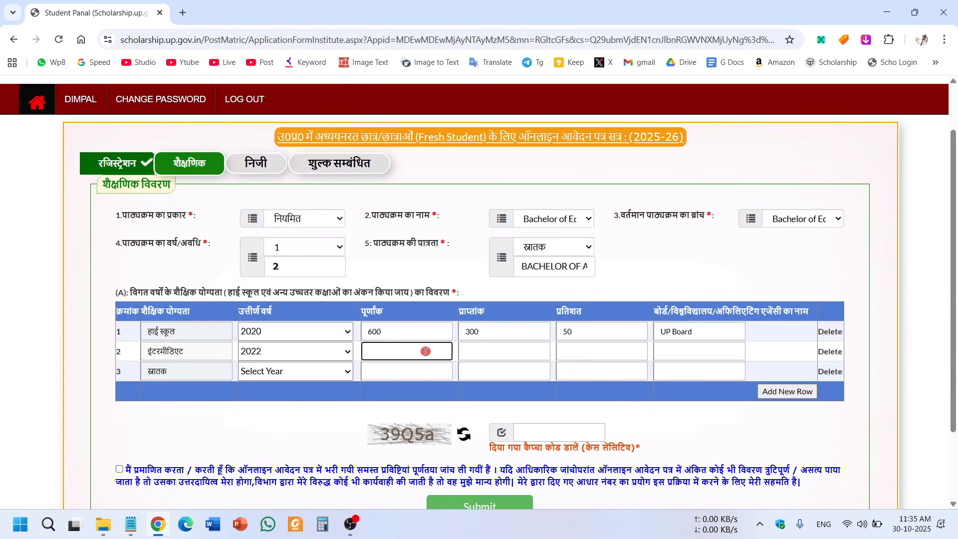
{"action": "type", "text": "500"}
{"action": "left_click", "coordinate": [502, 353]}
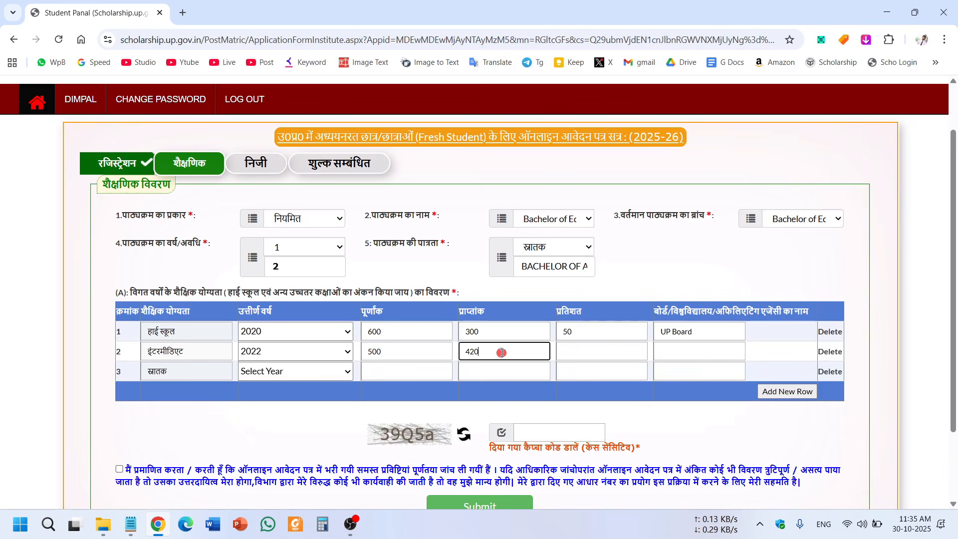
{"action": "left_click", "coordinate": [582, 353]}
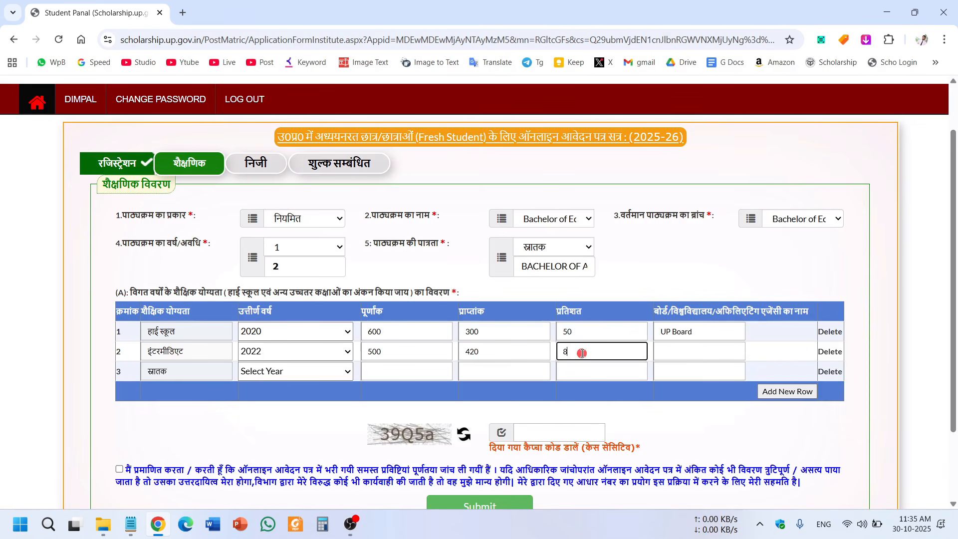
{"action": "left_click", "coordinate": [702, 355]}
{"action": "key", "text": "ctrl+v"}
{"action": "scroll", "coordinate": [702, 357], "scroll_direction": "up", "scroll_amount": 1}
{"action": "scroll", "coordinate": [701, 355], "scroll_direction": "down", "scroll_amount": 2}
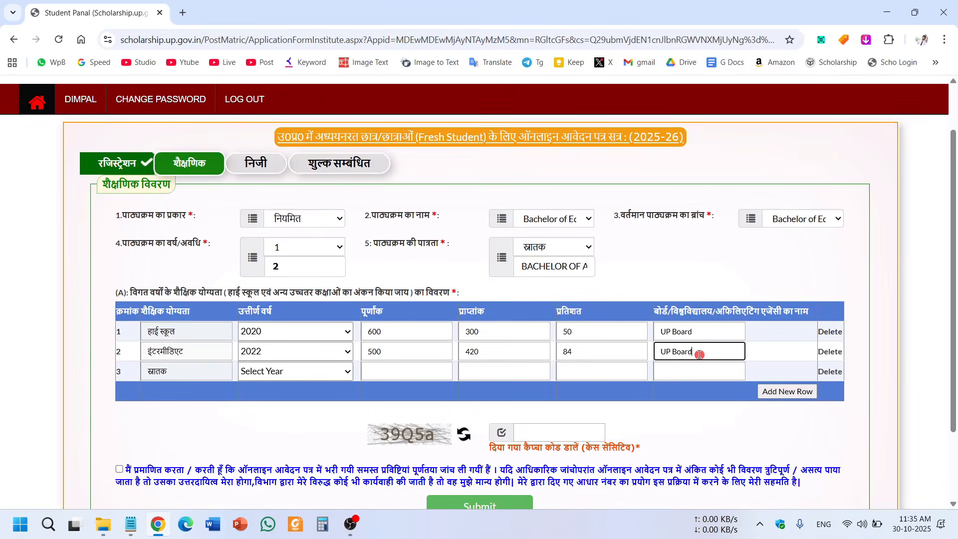
Fill the graduation row: 2025, 1200 total, 600 obtained, 50%, board 'kjhdfg dfjk'.
{"action": "left_click_drag", "start_coordinate": [173, 310], "coordinate": [145, 304]}
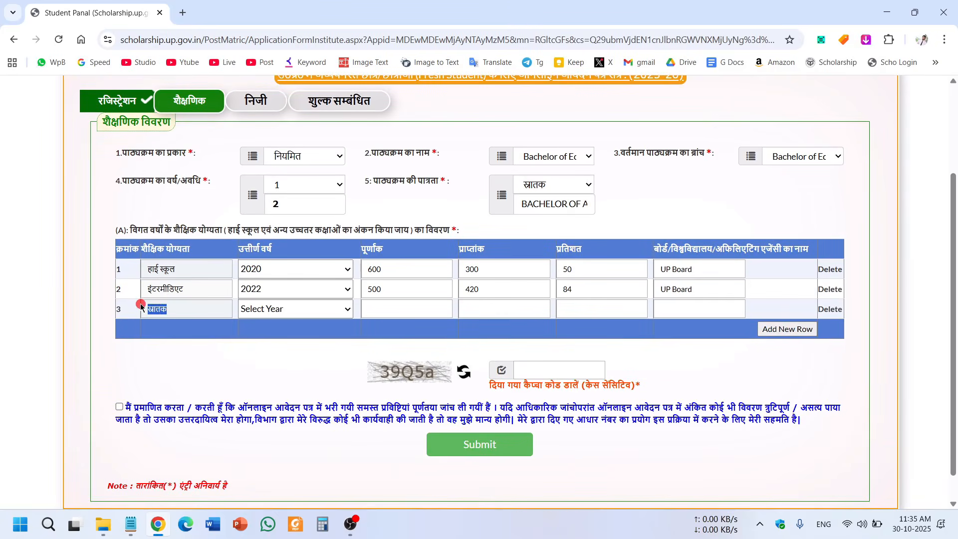
{"action": "left_click", "coordinate": [186, 305]}
{"action": "left_click", "coordinate": [283, 310]}
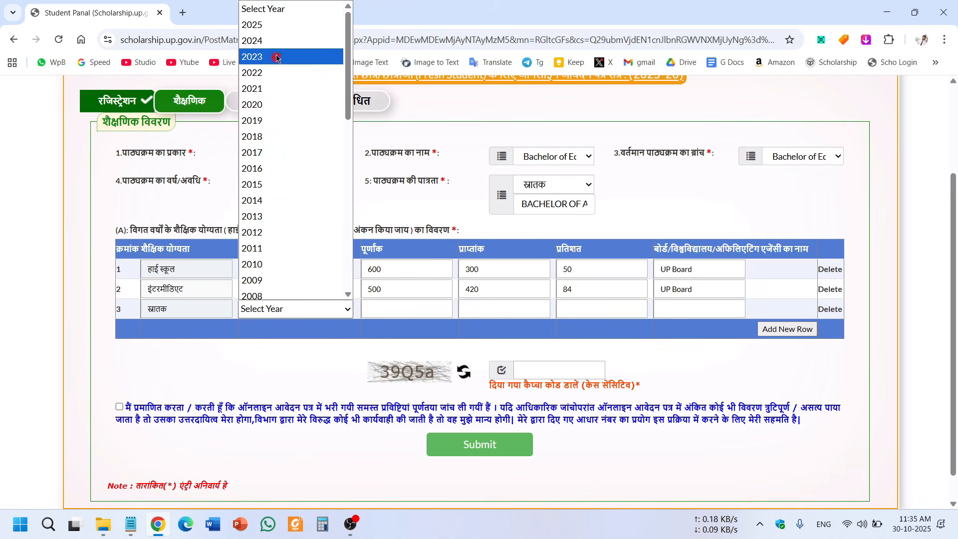
{"action": "left_click", "coordinate": [275, 31]}
{"action": "left_click", "coordinate": [426, 308]}
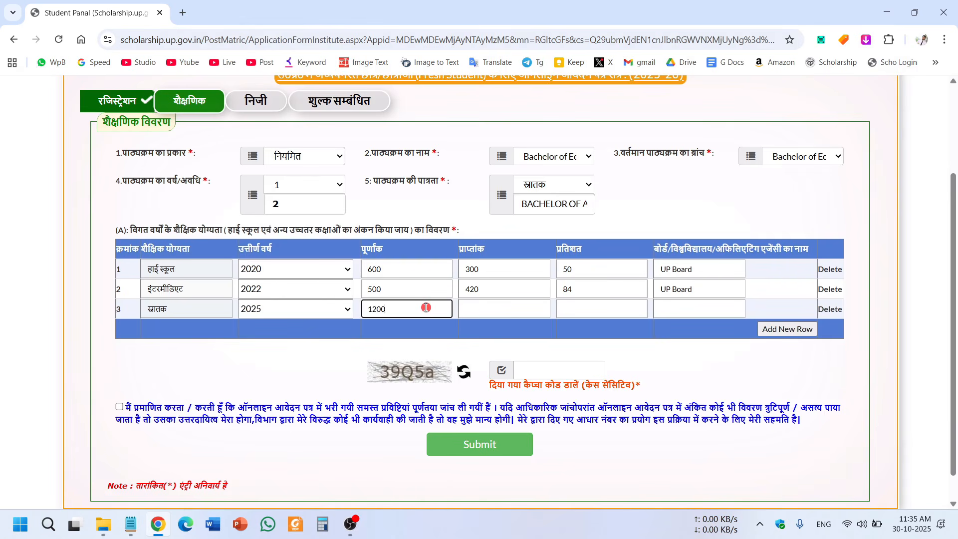
{"action": "left_click", "coordinate": [510, 311]}
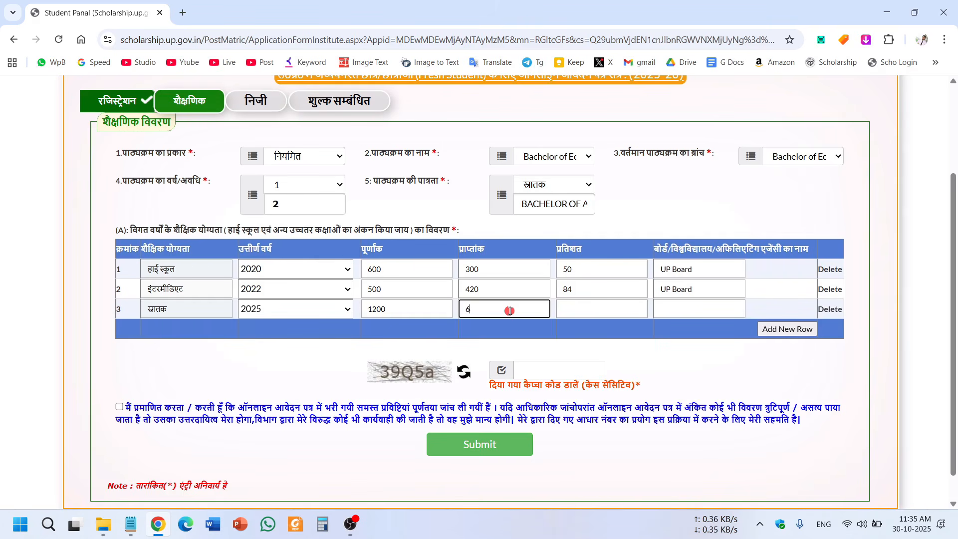
{"action": "left_click_drag", "start_coordinate": [510, 311], "coordinate": [353, 310]}
{"action": "left_click", "coordinate": [466, 339]}
{"action": "left_click", "coordinate": [450, 330]}
{"action": "left_click_drag", "start_coordinate": [503, 313], "coordinate": [455, 316]}
{"action": "left_click", "coordinate": [464, 339]}
{"action": "left_click", "coordinate": [589, 317]}
{"action": "type", "text": "50"}
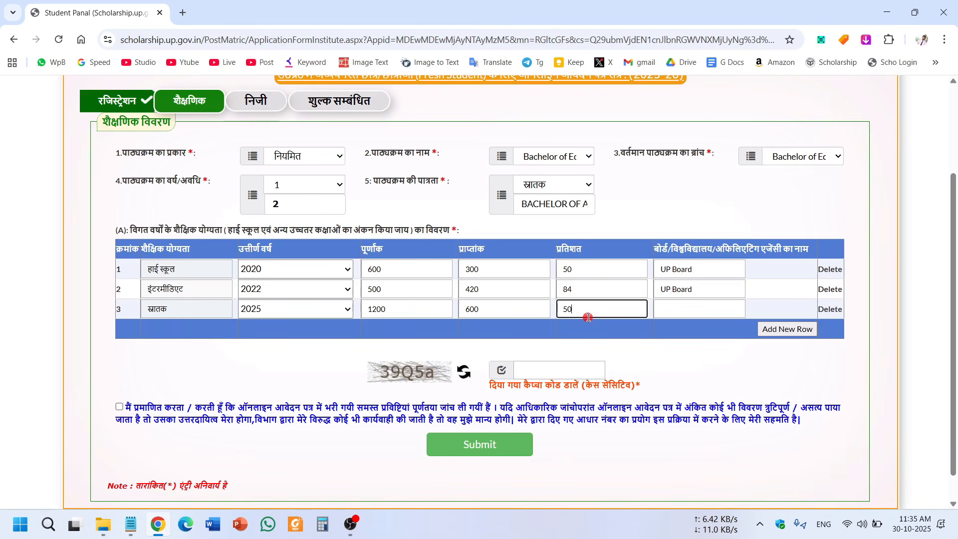
{"action": "left_click", "coordinate": [691, 311]}
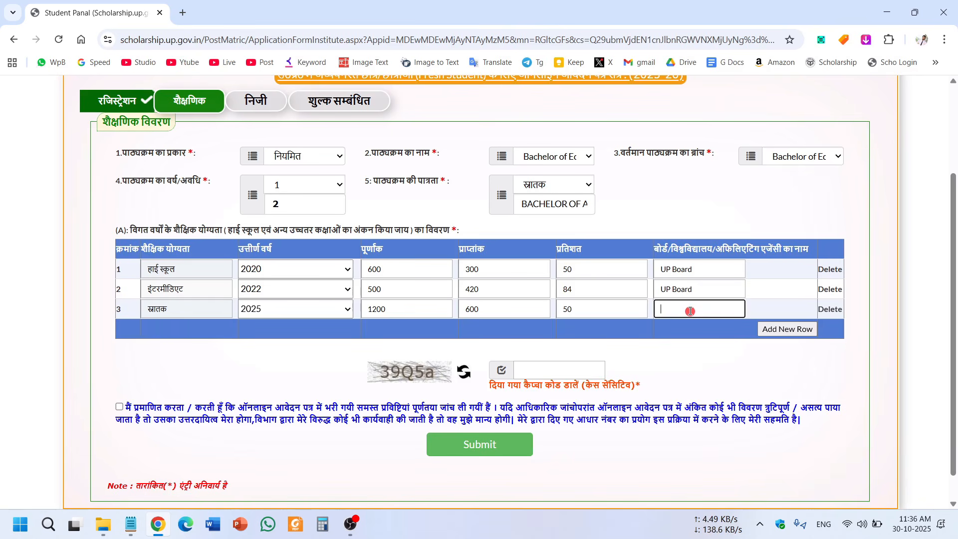
{"action": "type", "text": "kjhdfg dfjk"}
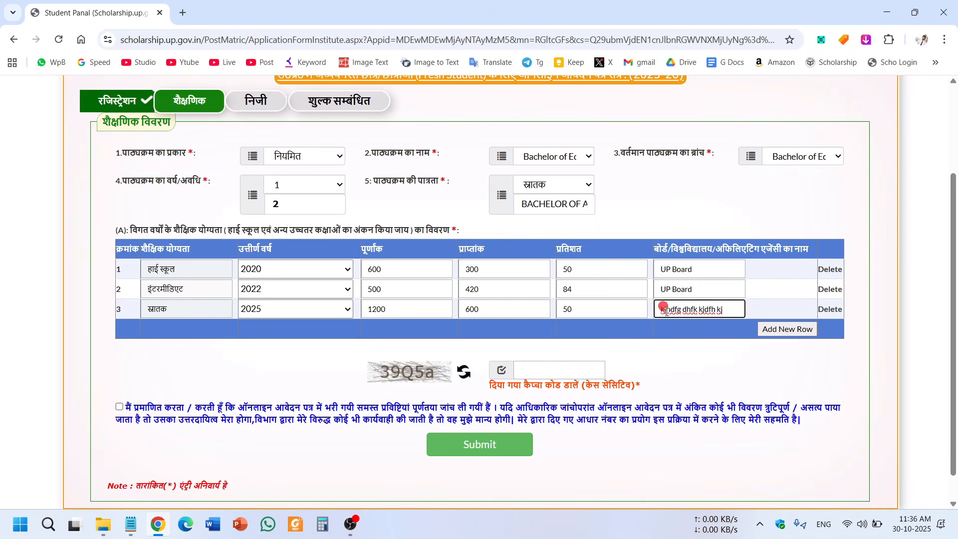
{"action": "left_click_drag", "start_coordinate": [672, 294], "coordinate": [731, 310]}
{"action": "left_click", "coordinate": [693, 306]}
{"action": "left_click_drag", "start_coordinate": [673, 308], "coordinate": [709, 326]}
{"action": "left_click", "coordinate": [693, 348]}
Enter the captcha, accept the declaration and submit the academic details.
{"action": "left_click", "coordinate": [533, 372]}
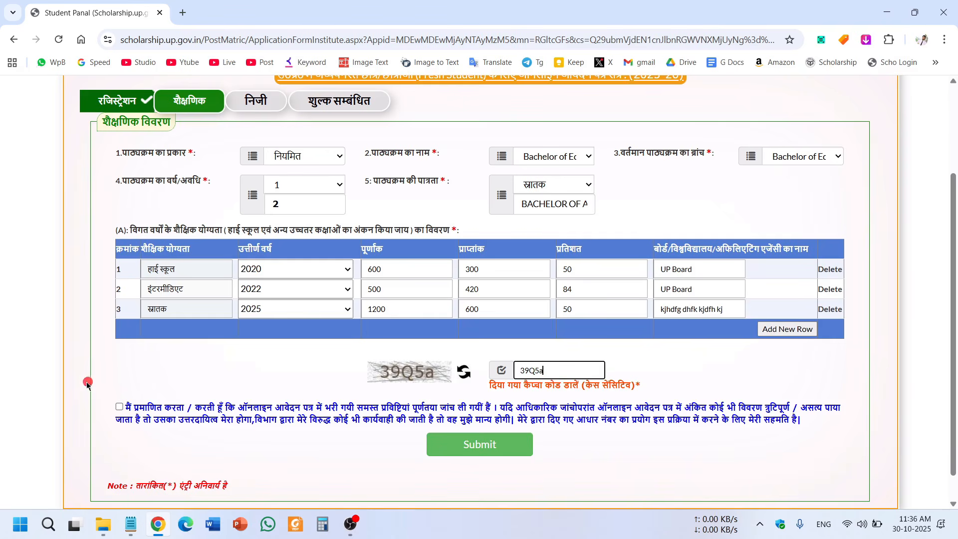
{"action": "left_click", "coordinate": [120, 407]}
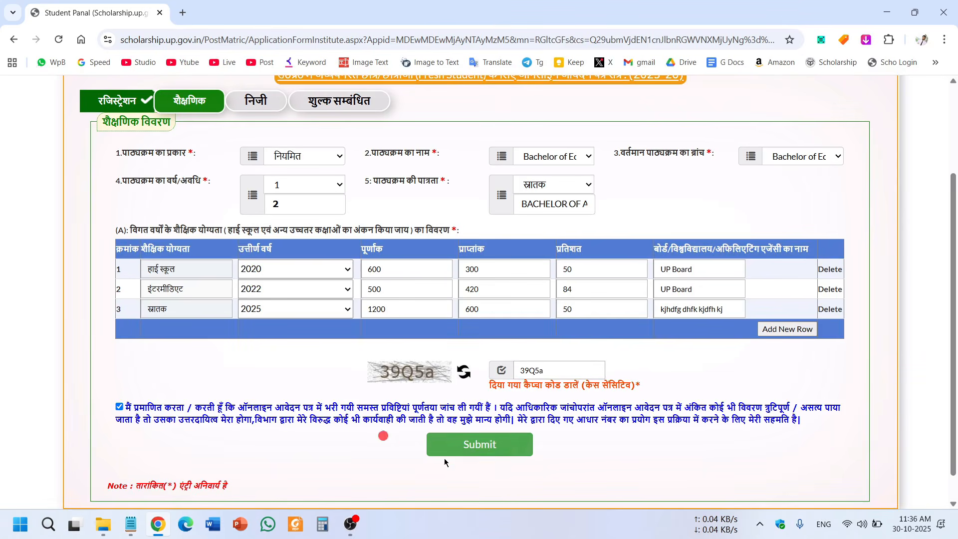
{"action": "left_click", "coordinate": [484, 453]}
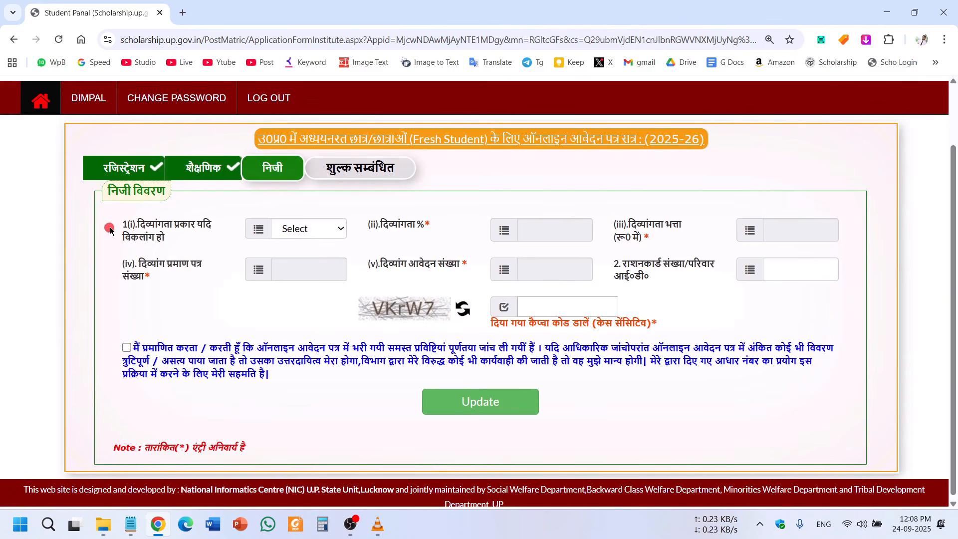
Leave the disability type and ration card / family ID fields empty.
{"action": "left_click_drag", "start_coordinate": [122, 224], "coordinate": [156, 235]}
{"action": "left_click", "coordinate": [332, 230]}
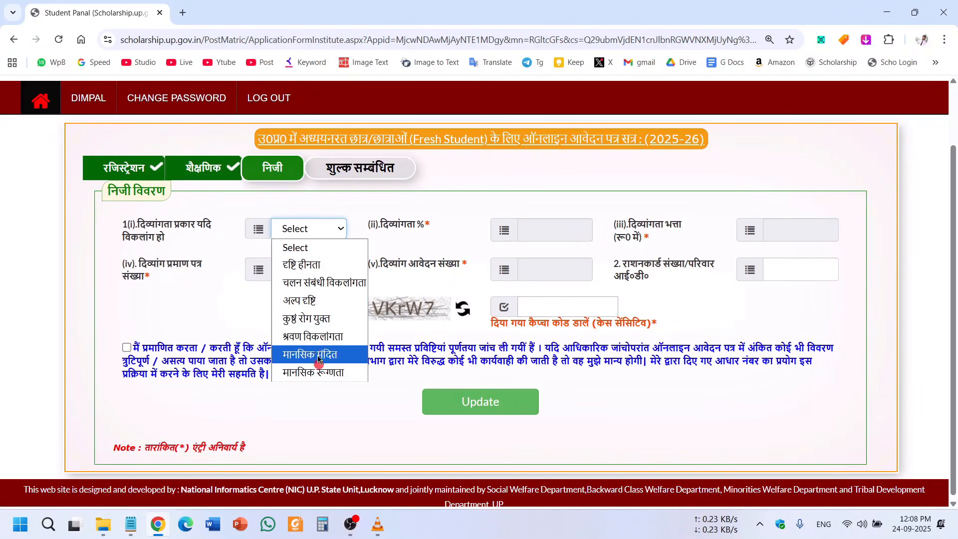
{"action": "left_click", "coordinate": [320, 430]}
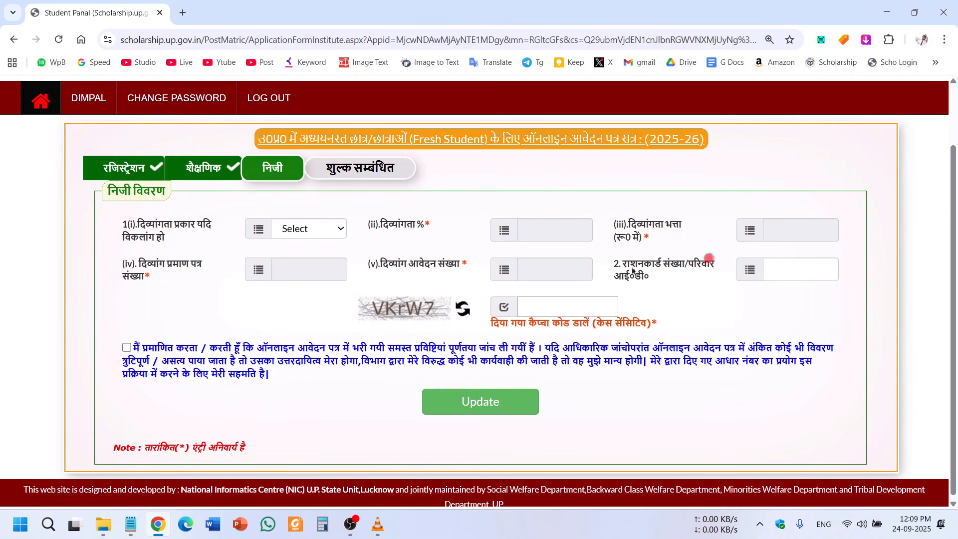
{"action": "left_click", "coordinate": [330, 235]}
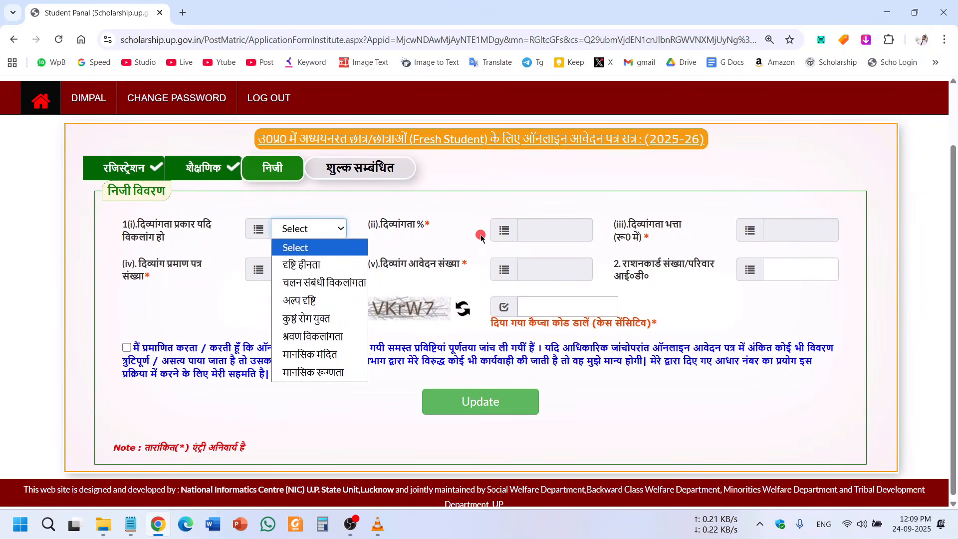
{"action": "left_click", "coordinate": [565, 217]}
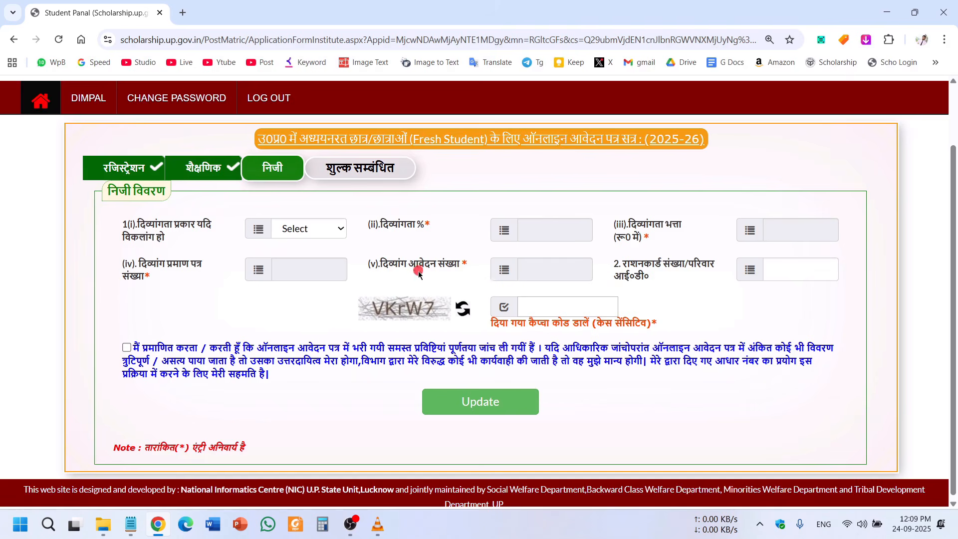
{"action": "left_click_drag", "start_coordinate": [613, 265], "coordinate": [660, 277]}
{"action": "left_click", "coordinate": [661, 279]}
{"action": "left_click", "coordinate": [790, 275]}
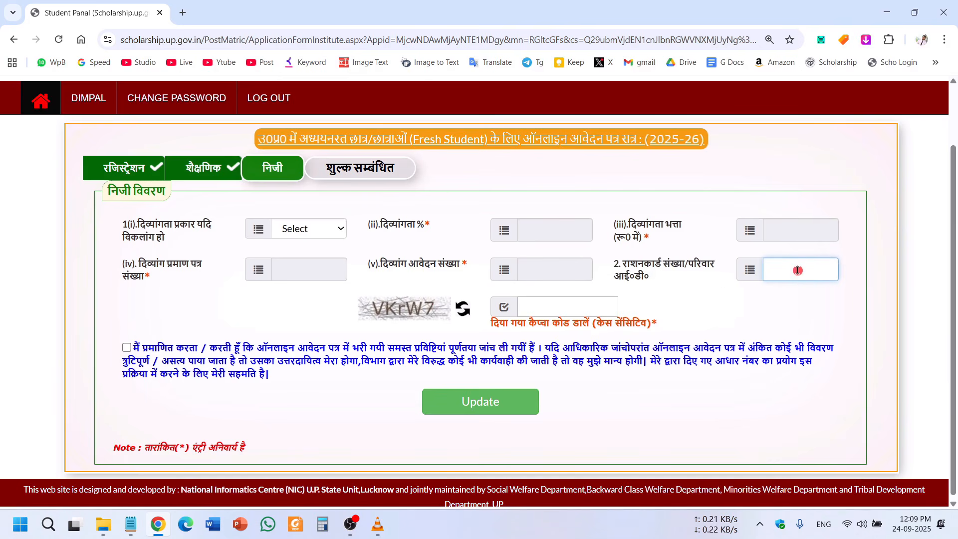
{"action": "left_click", "coordinate": [721, 296]}
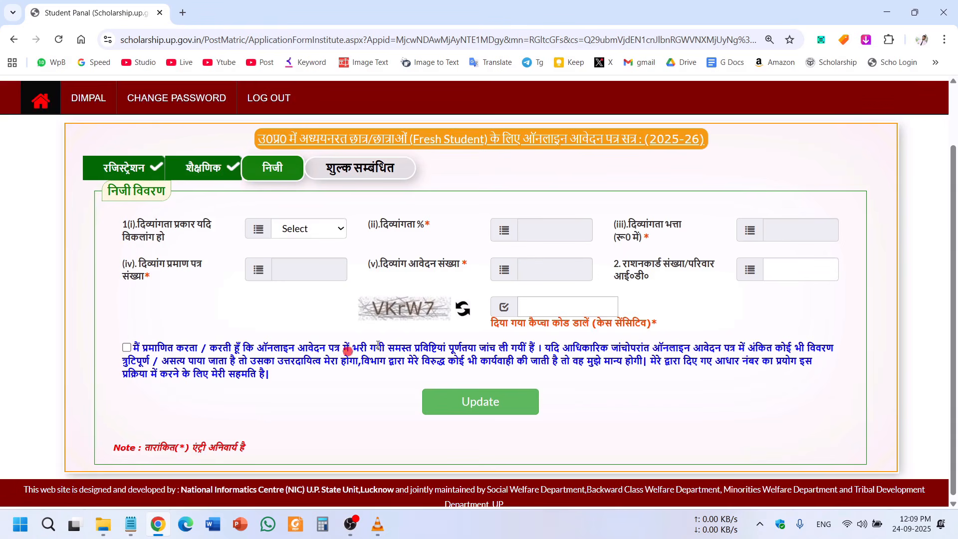
Enter the captcha, accept the declaration and save the personal details.
{"action": "left_click", "coordinate": [567, 312]}
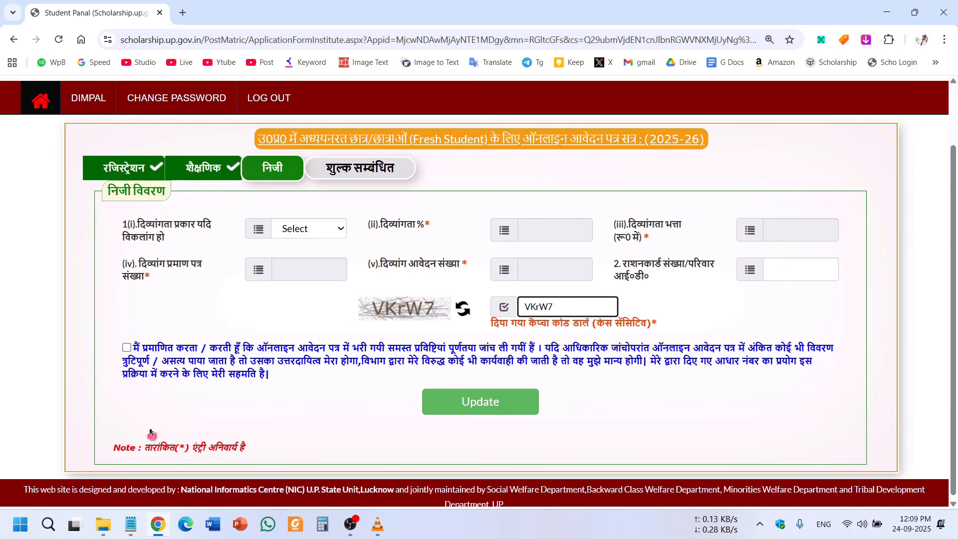
{"action": "left_click", "coordinate": [127, 347]}
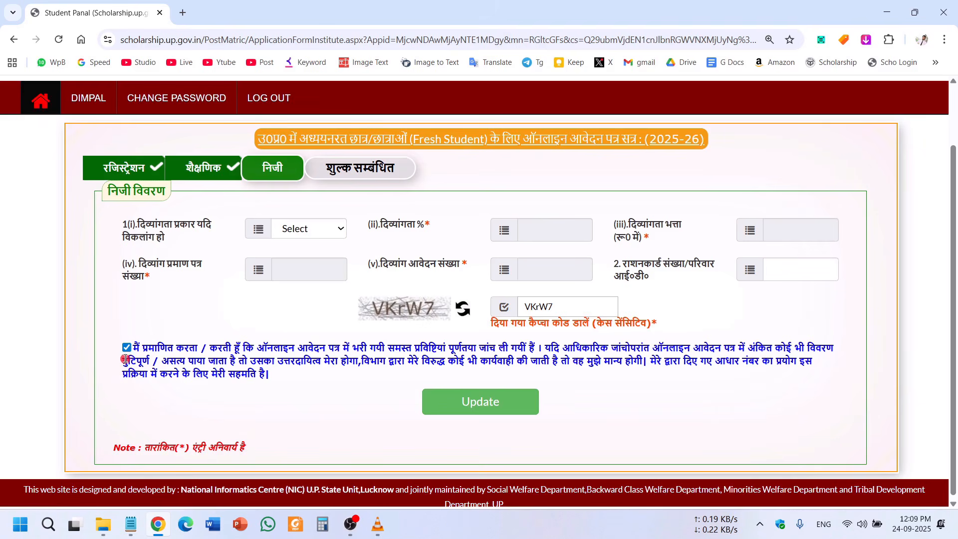
{"action": "left_click", "coordinate": [490, 399]}
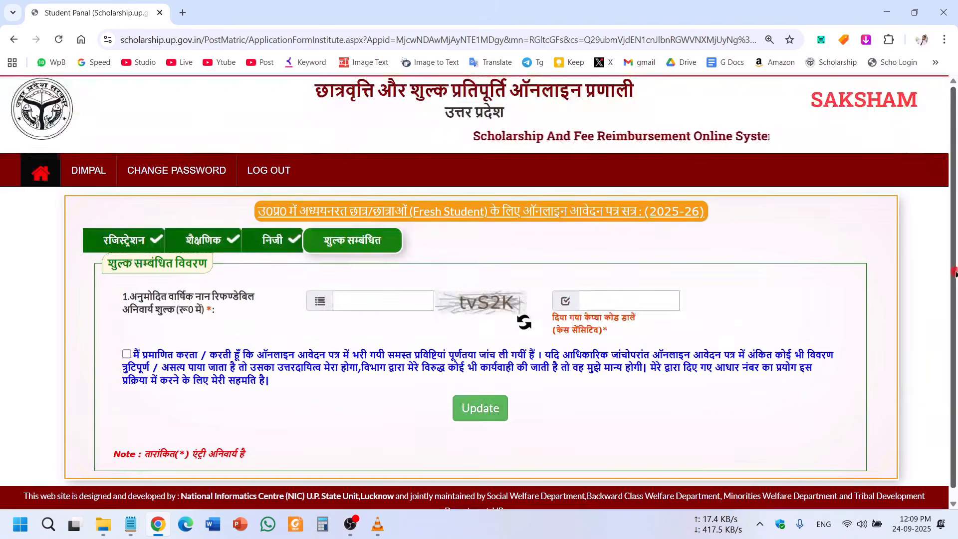
{"action": "left_click_drag", "start_coordinate": [954, 272], "coordinate": [956, 328]}
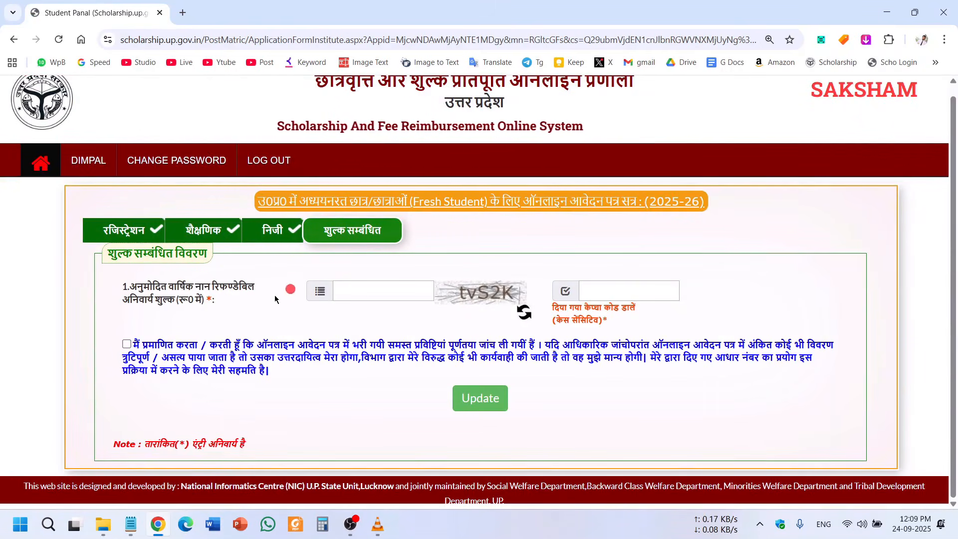
Enter 10000 as the annual non-refundable fee.
{"action": "left_click_drag", "start_coordinate": [137, 286], "coordinate": [189, 320]}
{"action": "left_click", "coordinate": [147, 306]}
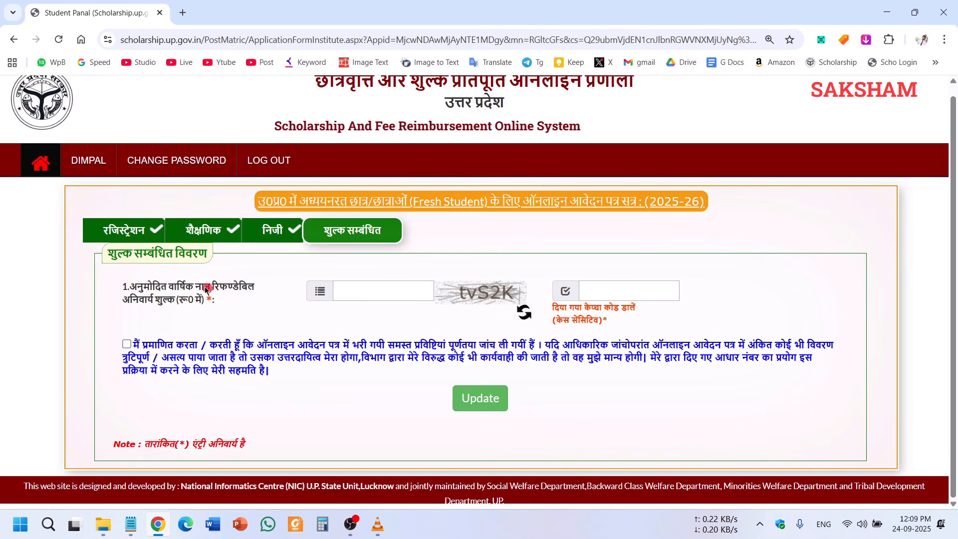
{"action": "left_click_drag", "start_coordinate": [196, 287], "coordinate": [245, 290]}
{"action": "left_click", "coordinate": [254, 321]}
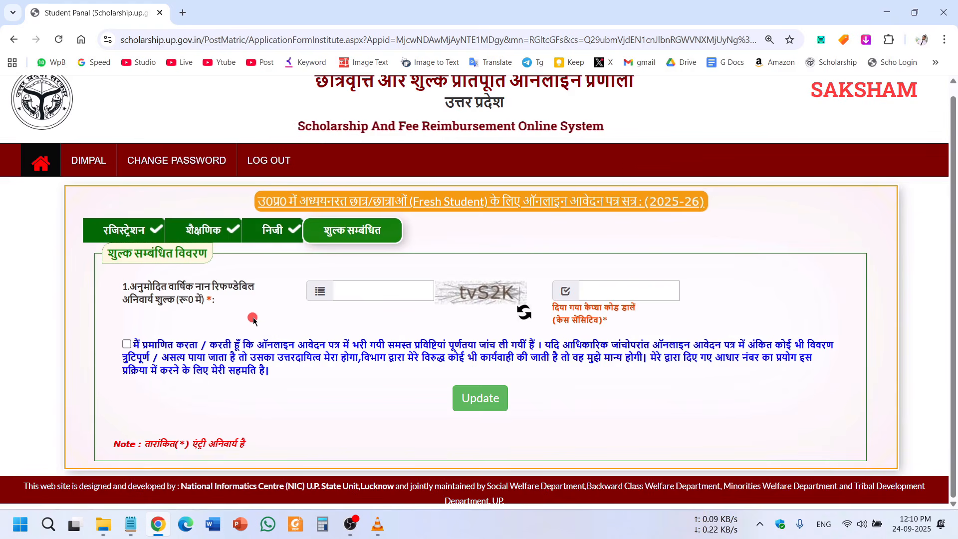
{"action": "left_click", "coordinate": [375, 296]}
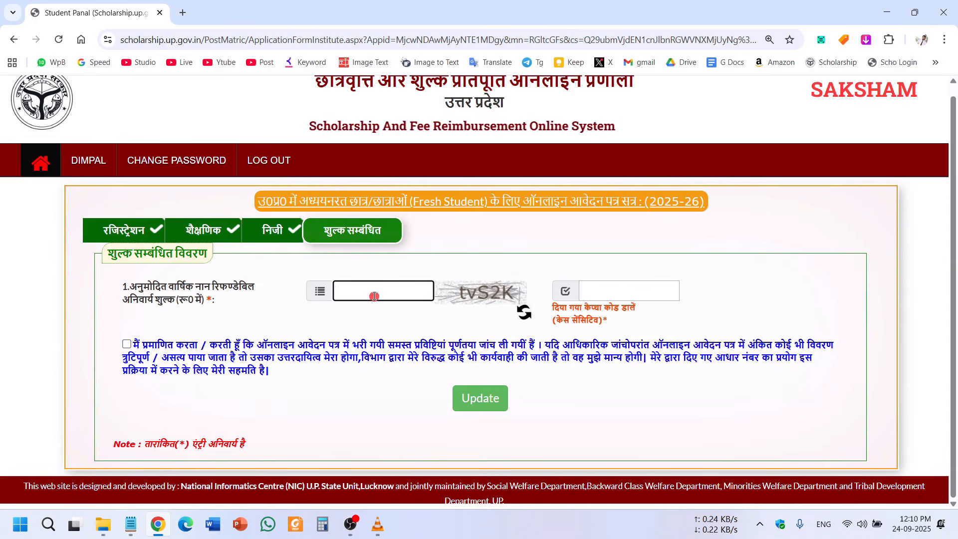
{"action": "type", "text": "15280"}
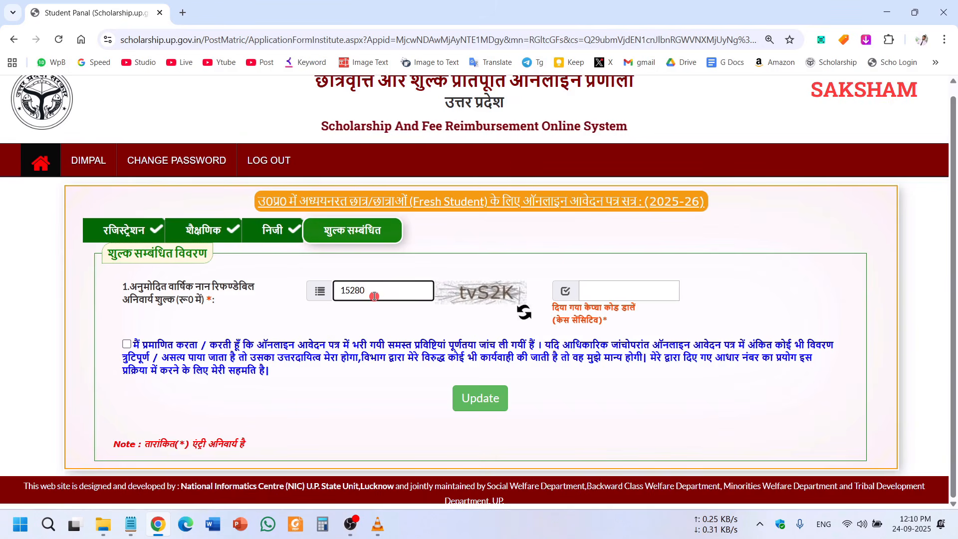
{"action": "left_click_drag", "start_coordinate": [374, 297], "coordinate": [338, 296]}
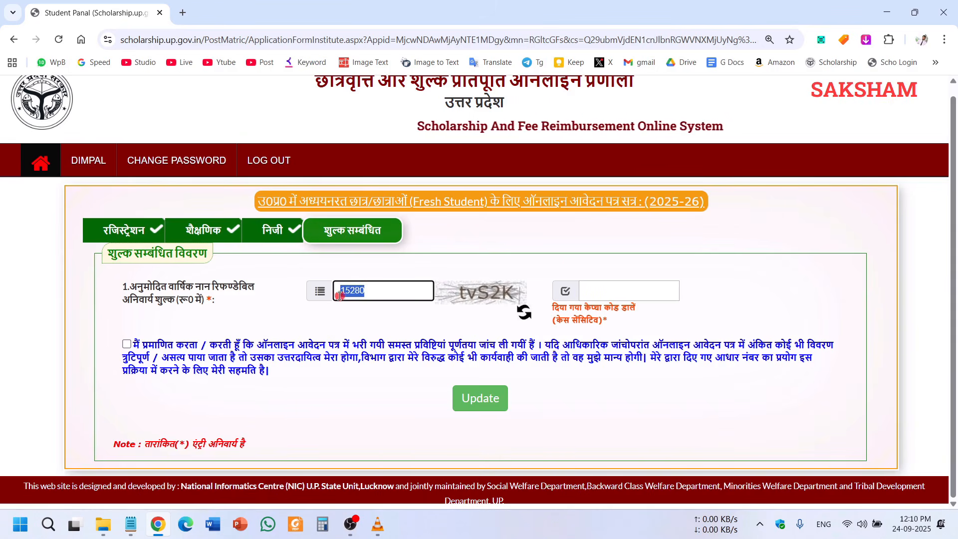
{"action": "type", "text": "10000"}
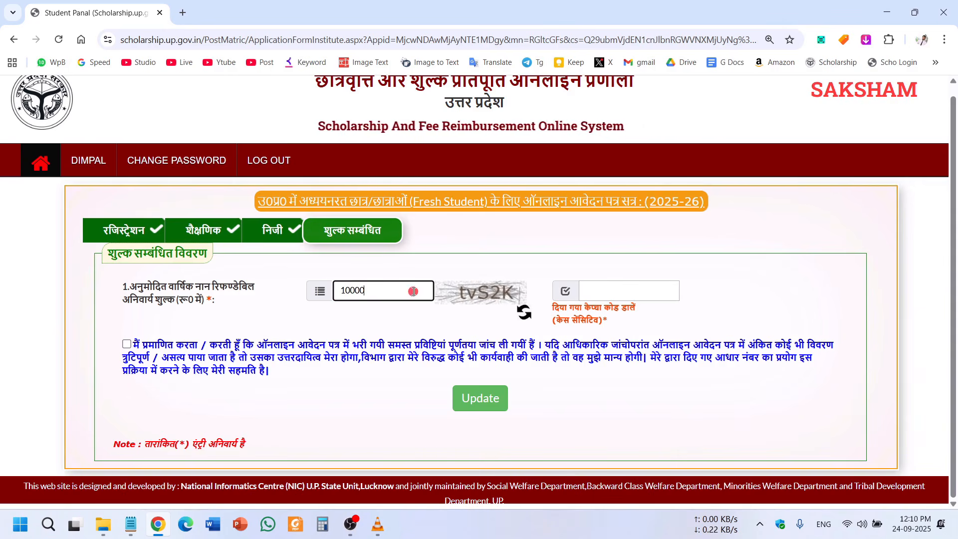
{"action": "left_click_drag", "start_coordinate": [413, 292], "coordinate": [308, 293]}
{"action": "left_click", "coordinate": [361, 325]}
{"action": "double_click", "coordinate": [353, 293]}
{"action": "left_click", "coordinate": [349, 310]}
{"action": "double_click", "coordinate": [353, 293]}
{"action": "left_click", "coordinate": [349, 310]}
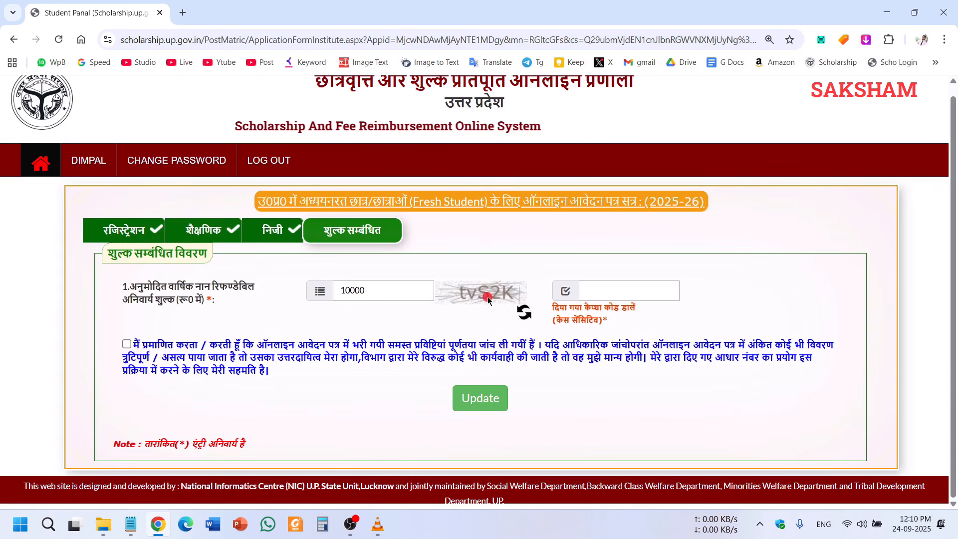
Enter the verification code, accept the declaration and save the fee details.
{"action": "left_click", "coordinate": [625, 289]}
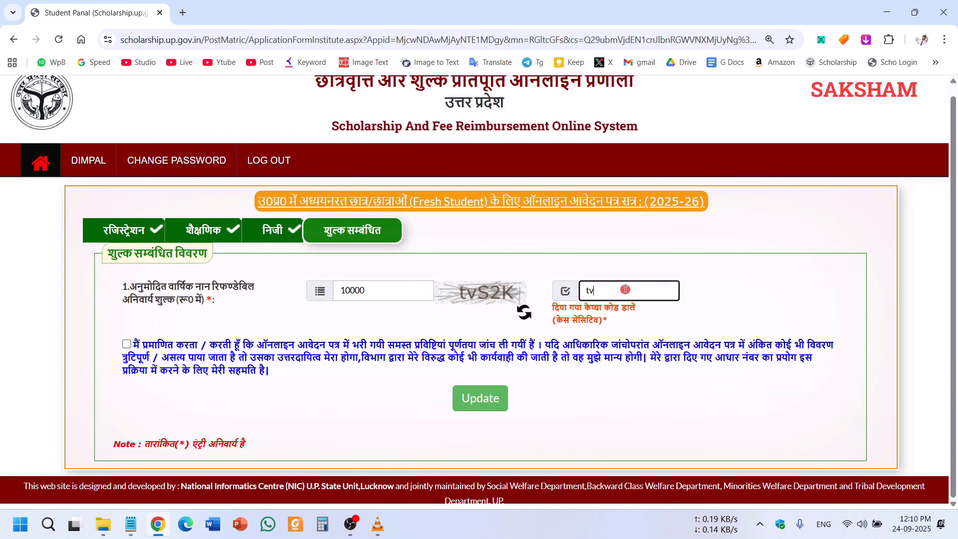
{"action": "type", "text": "tvS2"}
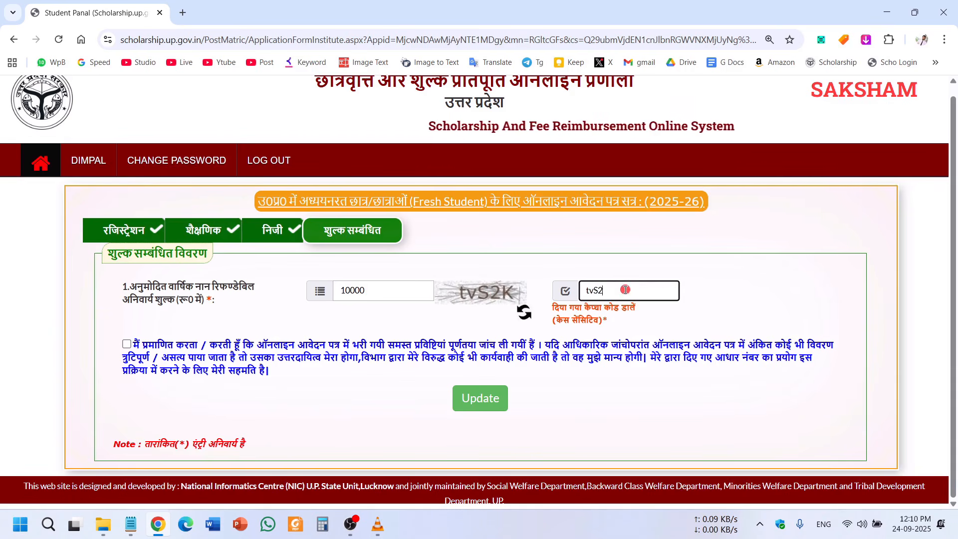
{"action": "type", "text": "K"}
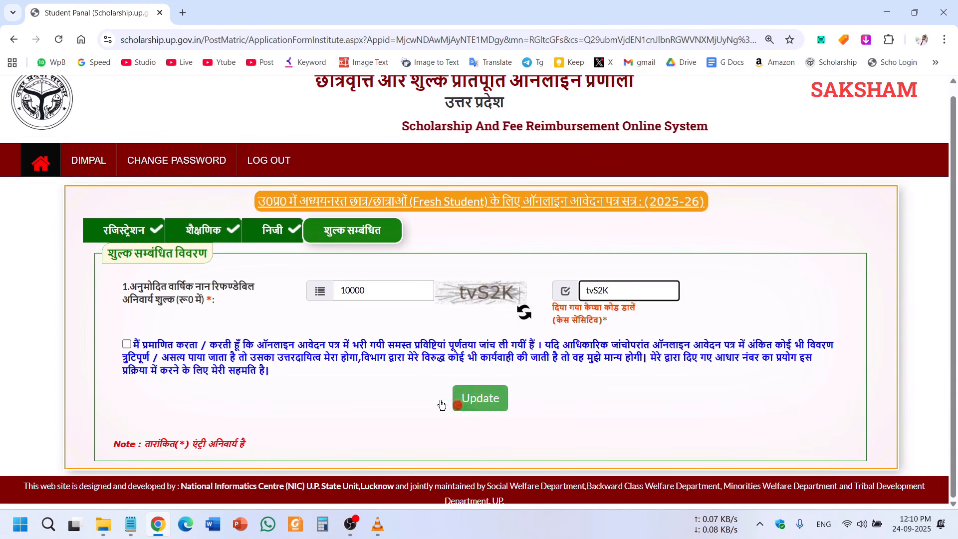
{"action": "left_click", "coordinate": [127, 345]}
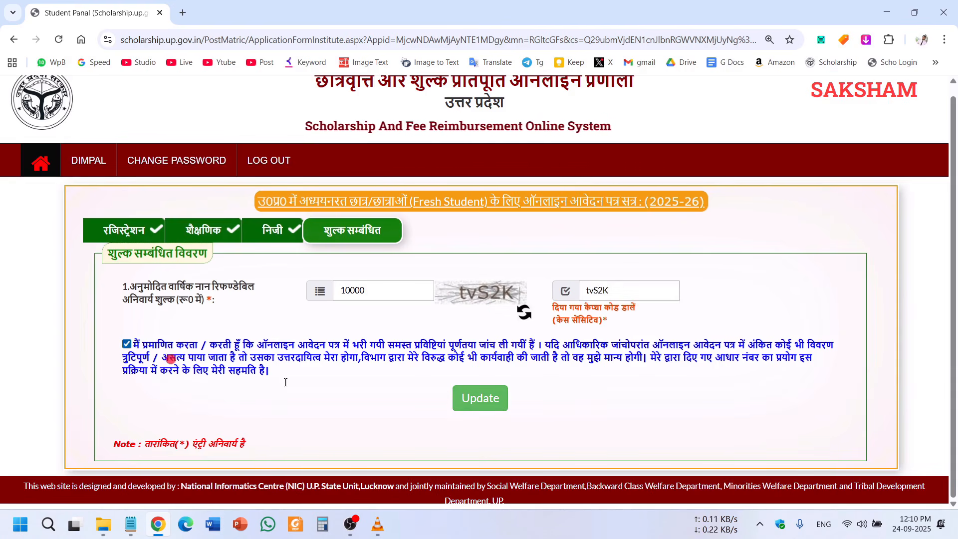
{"action": "left_click", "coordinate": [479, 398]}
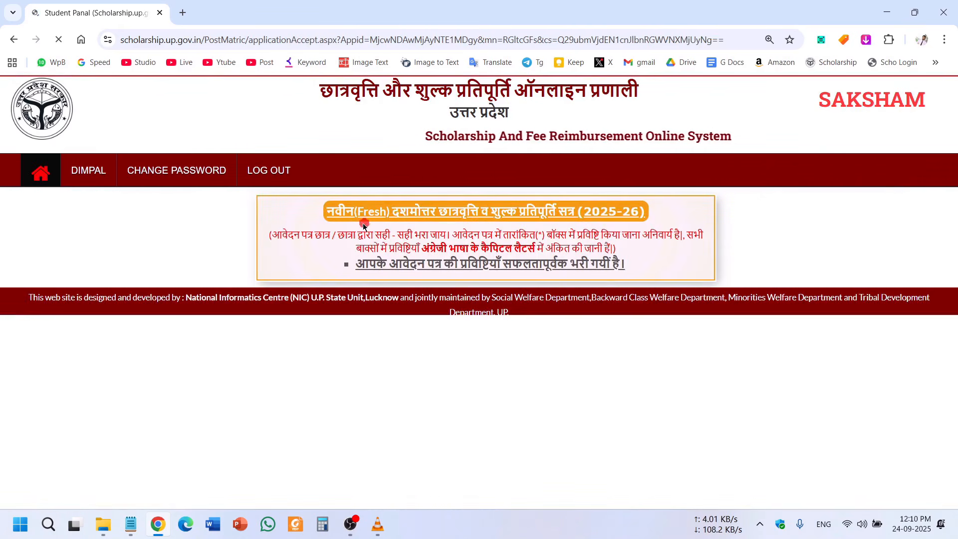
Go back from the confirmation message to the student dashboard.
{"action": "left_click_drag", "start_coordinate": [336, 212], "coordinate": [659, 272]}
{"action": "left_click", "coordinate": [873, 233]}
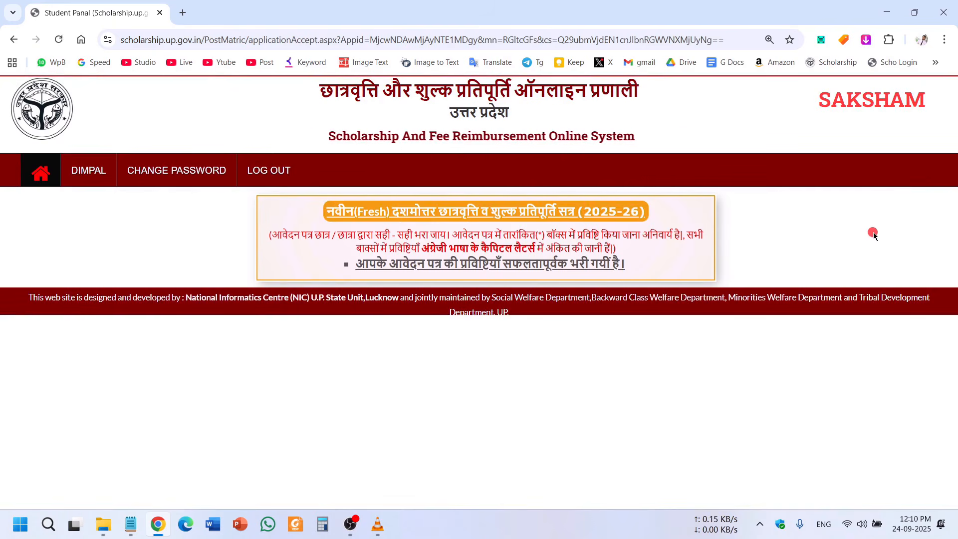
{"action": "left_click", "coordinate": [39, 173]}
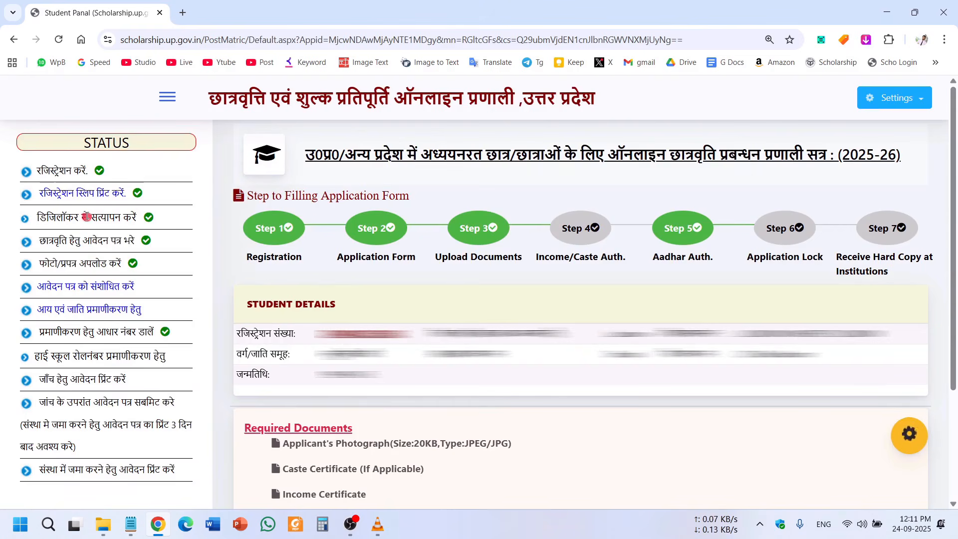
Review the STATUS list items and open the आय एवं जाति प्रमाणीकरण हेतु page.
{"action": "left_click_drag", "start_coordinate": [50, 170], "coordinate": [81, 170]}
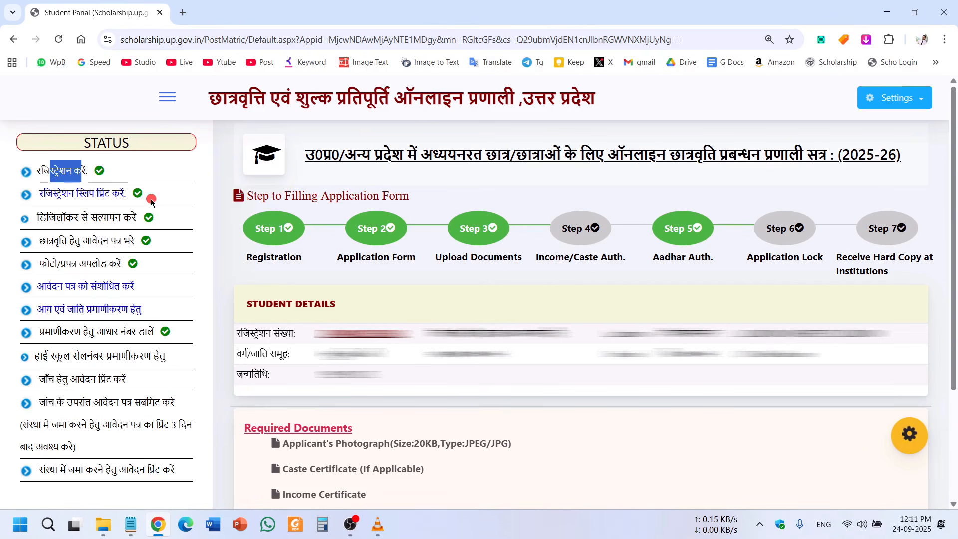
{"action": "left_click_drag", "start_coordinate": [56, 219], "coordinate": [116, 219]}
{"action": "left_click", "coordinate": [95, 237]}
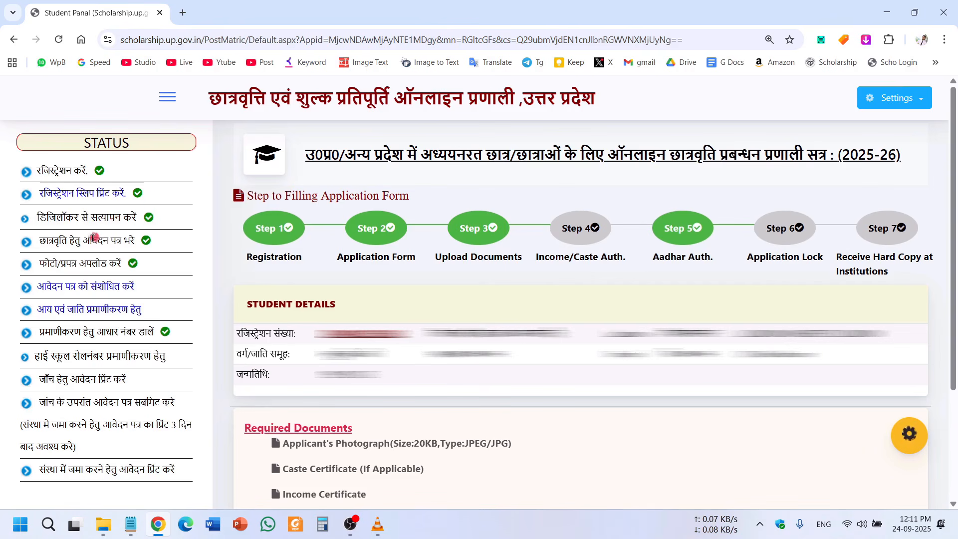
{"action": "left_click_drag", "start_coordinate": [40, 244], "coordinate": [121, 243]}
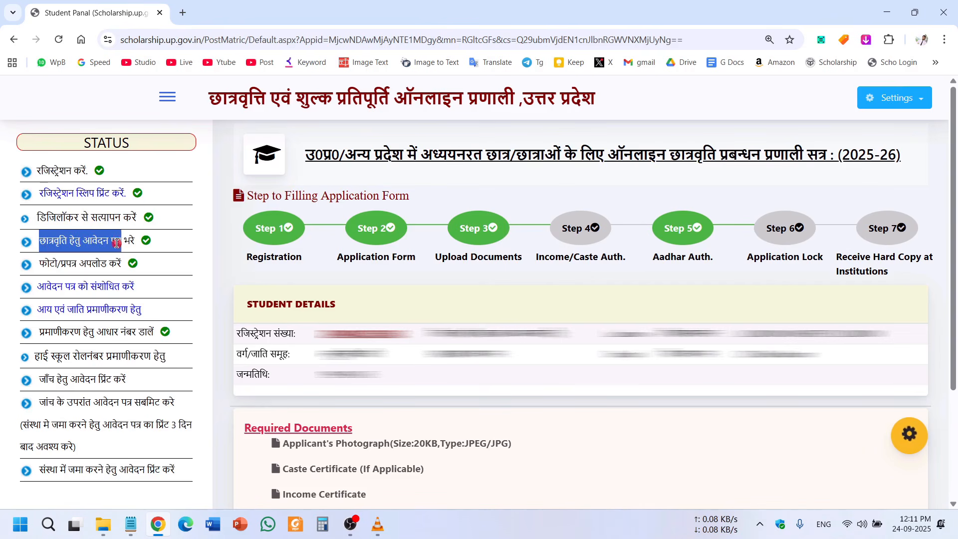
{"action": "left_click", "coordinate": [120, 243]}
{"action": "left_click_drag", "start_coordinate": [45, 265], "coordinate": [152, 262]}
{"action": "left_click", "coordinate": [141, 266]}
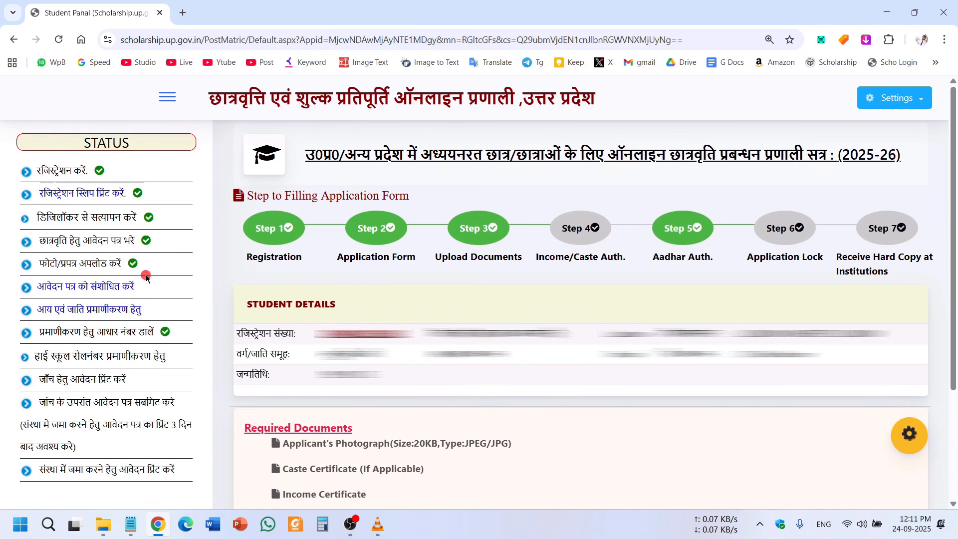
{"action": "left_click_drag", "start_coordinate": [41, 242], "coordinate": [131, 235]}
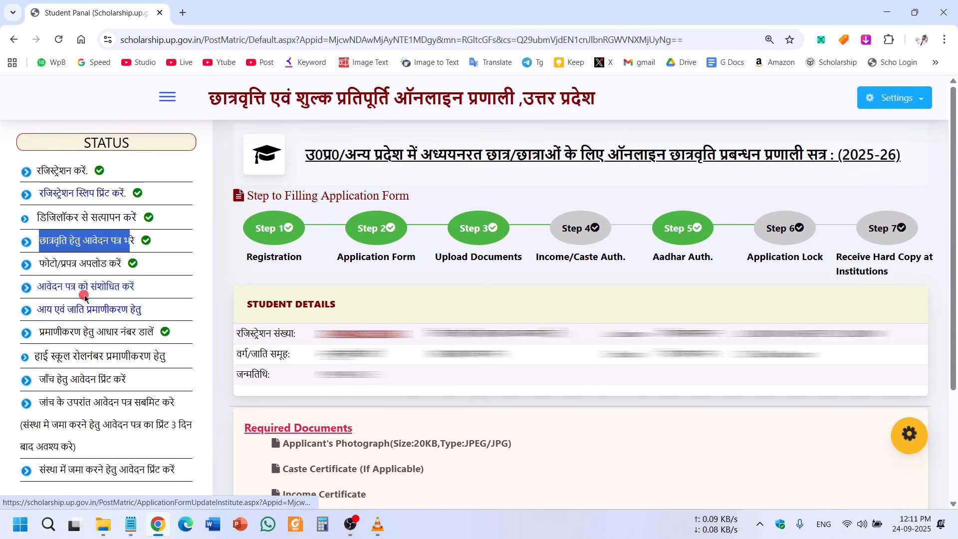
{"action": "left_click", "coordinate": [169, 275]}
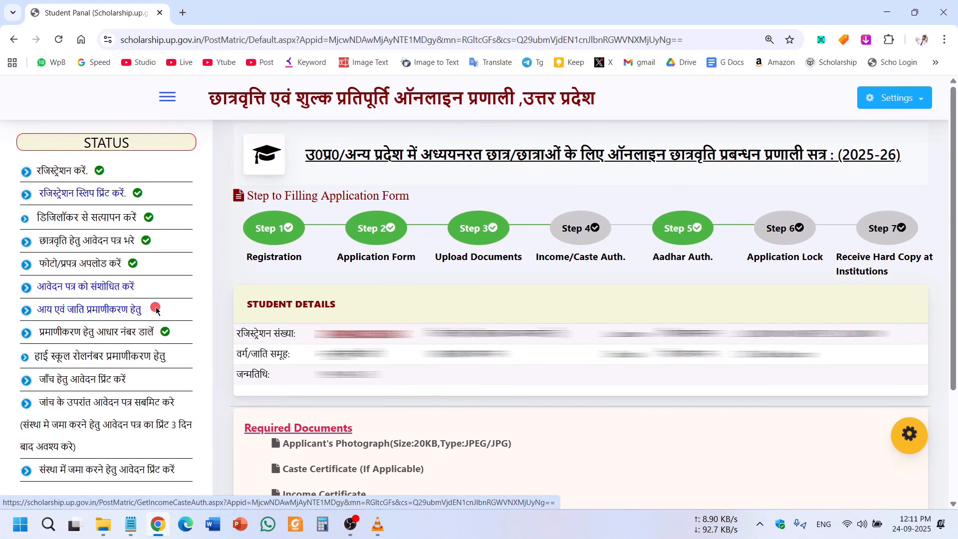
{"action": "left_click", "coordinate": [82, 309]}
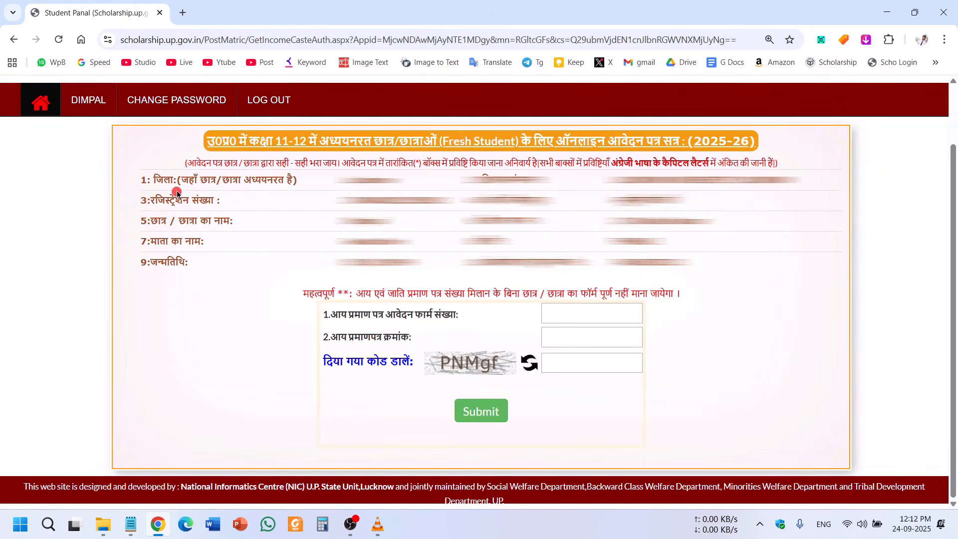
Review the student details and fill in the income certificate application and certificate numbers.
{"action": "left_click_drag", "start_coordinate": [183, 181], "coordinate": [719, 271]}
{"action": "left_click", "coordinate": [719, 272]}
{"action": "left_click_drag", "start_coordinate": [299, 293], "coordinate": [579, 413]}
{"action": "left_click", "coordinate": [760, 368]}
{"action": "left_click_drag", "start_coordinate": [335, 314], "coordinate": [662, 348]}
{"action": "left_click", "coordinate": [419, 318]}
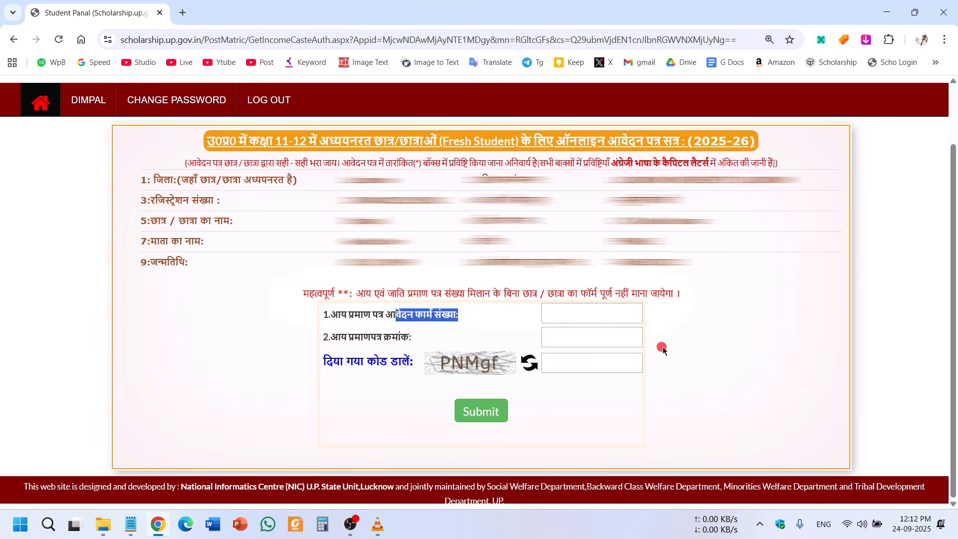
{"action": "left_click", "coordinate": [597, 315]}
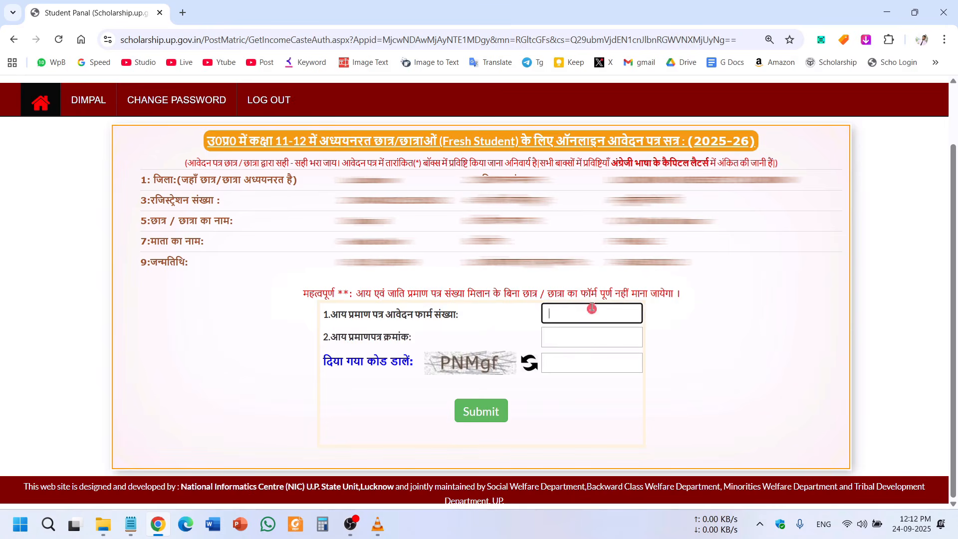
{"action": "left_click", "coordinate": [587, 347]}
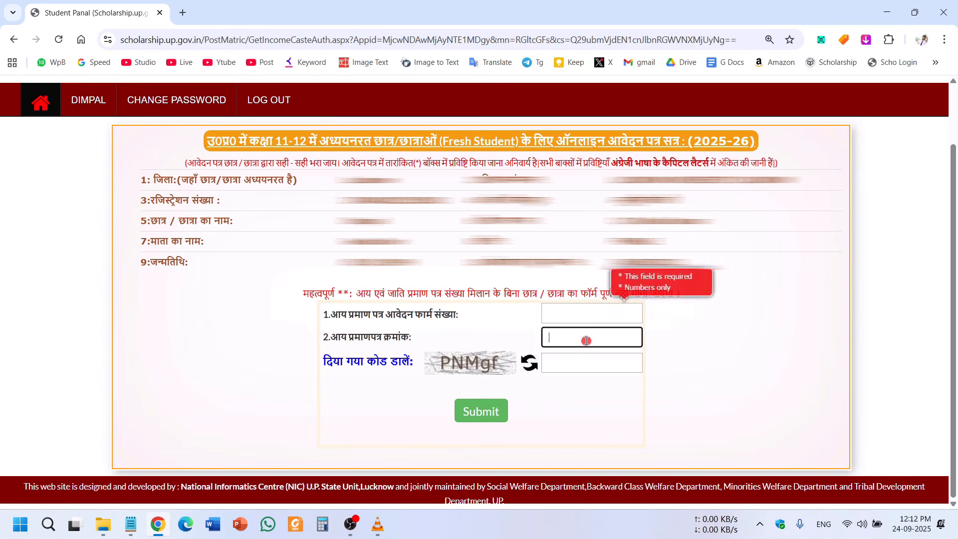
{"action": "left_click", "coordinate": [682, 306]}
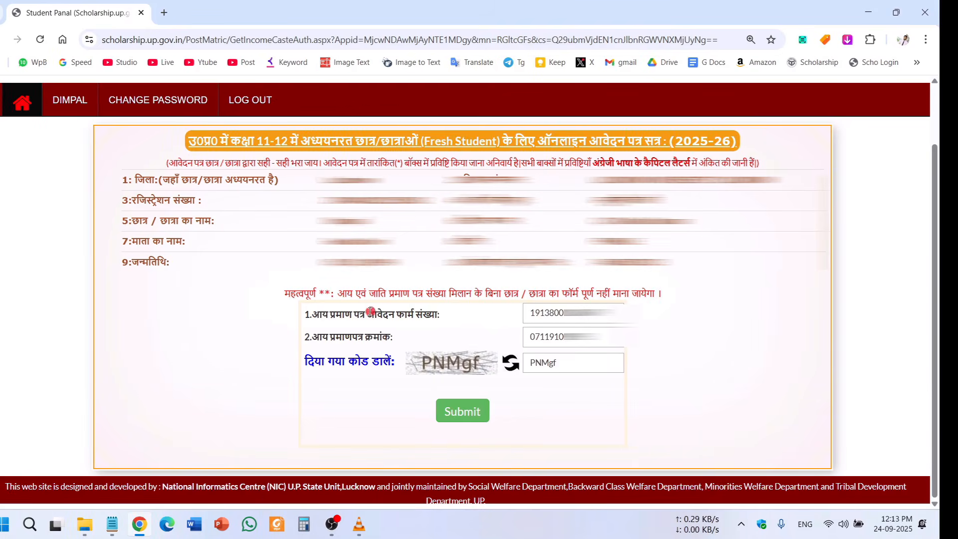
{"action": "left_click_drag", "start_coordinate": [335, 314], "coordinate": [429, 311]}
{"action": "left_click_drag", "start_coordinate": [330, 336], "coordinate": [384, 334]}
{"action": "left_click", "coordinate": [733, 394]}
Submit the income certificate numbers, check the fetched income 84000 row, and verify it.
{"action": "left_click", "coordinate": [457, 420]}
{"action": "scroll", "coordinate": [937, 391], "scroll_direction": "down", "scroll_amount": 2}
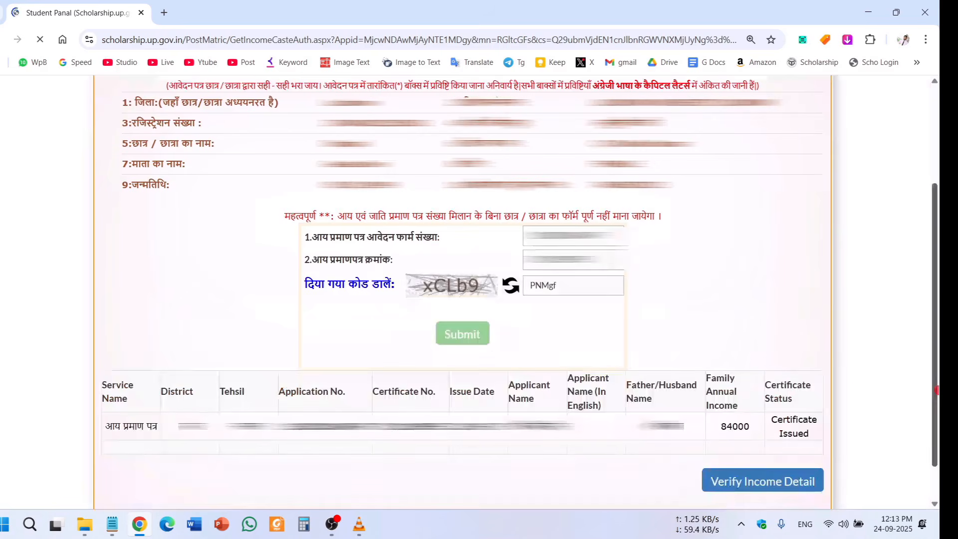
{"action": "left_click_drag", "start_coordinate": [114, 427], "coordinate": [754, 433]}
{"action": "left_click", "coordinate": [533, 485]}
{"action": "left_click", "coordinate": [757, 427]}
{"action": "left_click_drag", "start_coordinate": [137, 433], "coordinate": [617, 439]}
{"action": "left_click", "coordinate": [550, 463]}
{"action": "left_click", "coordinate": [789, 482]}
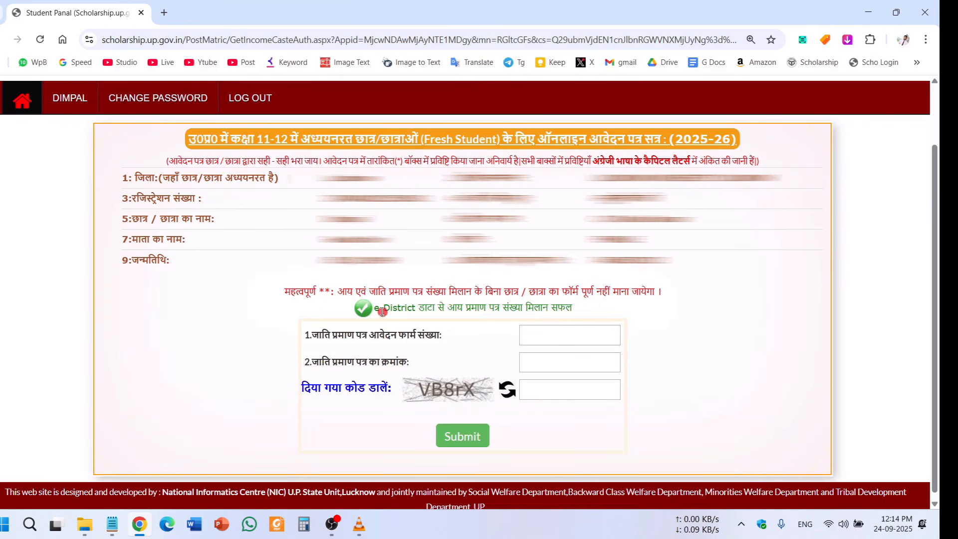
Confirm the income match, then enter the caste application and certificate numbers with captcha VB8rX.
{"action": "left_click_drag", "start_coordinate": [384, 309], "coordinate": [579, 307]}
{"action": "left_click", "coordinate": [606, 309]}
{"action": "left_click_drag", "start_coordinate": [575, 307], "coordinate": [402, 308]}
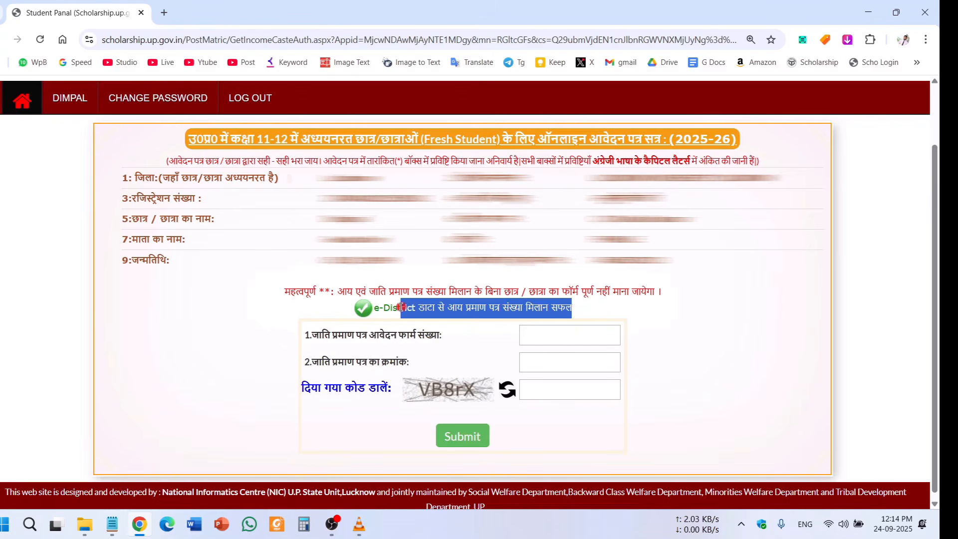
{"action": "left_click", "coordinate": [402, 307]}
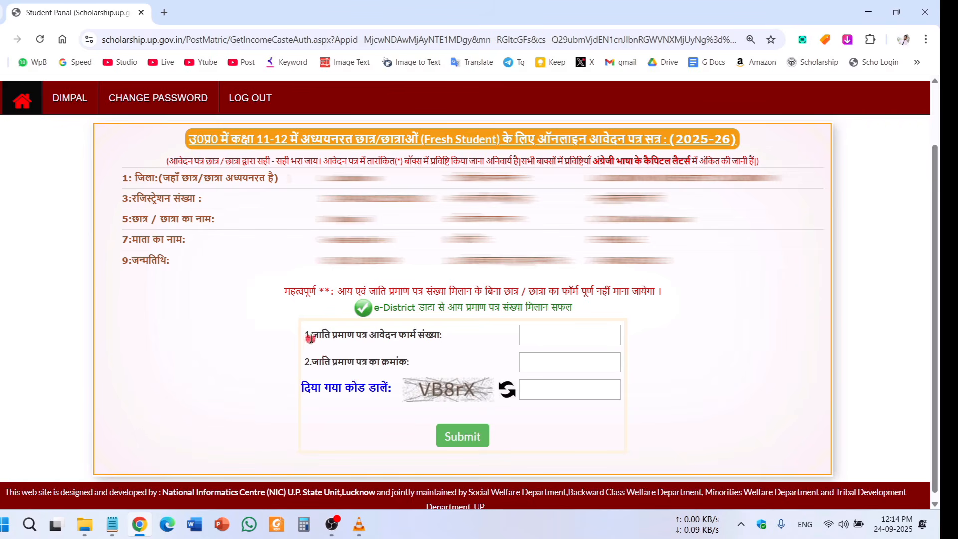
{"action": "left_click_drag", "start_coordinate": [321, 336], "coordinate": [400, 336]}
{"action": "left_click", "coordinate": [427, 337]}
{"action": "left_click_drag", "start_coordinate": [369, 336], "coordinate": [444, 335]}
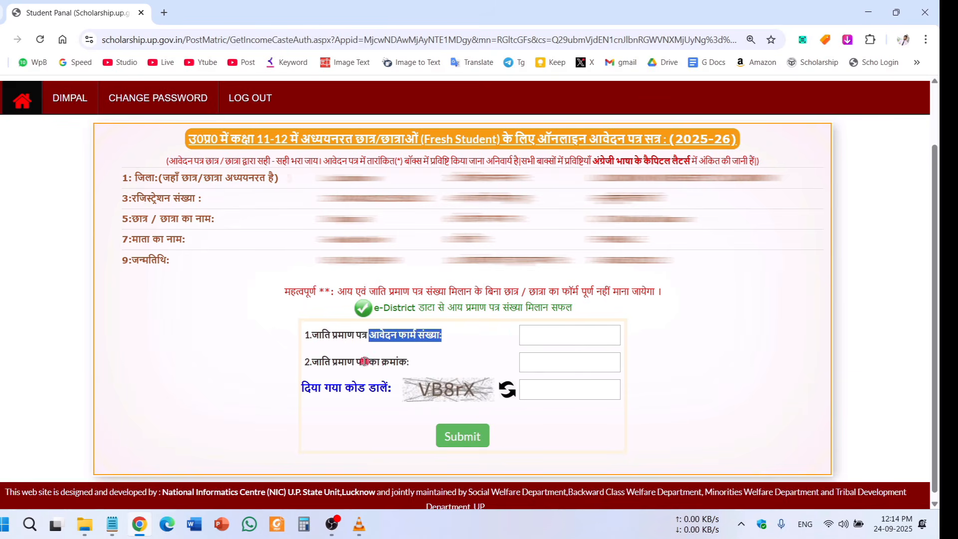
{"action": "left_click_drag", "start_coordinate": [365, 361], "coordinate": [527, 369]}
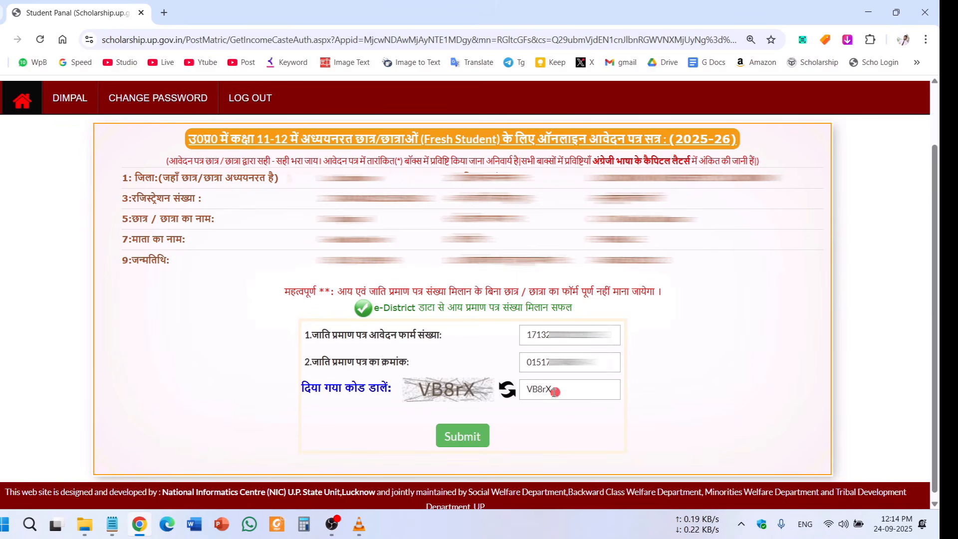
Submit the caste numbers and review the fetched Certificate Issued record and its Sub Caste.
{"action": "left_click", "coordinate": [463, 437]}
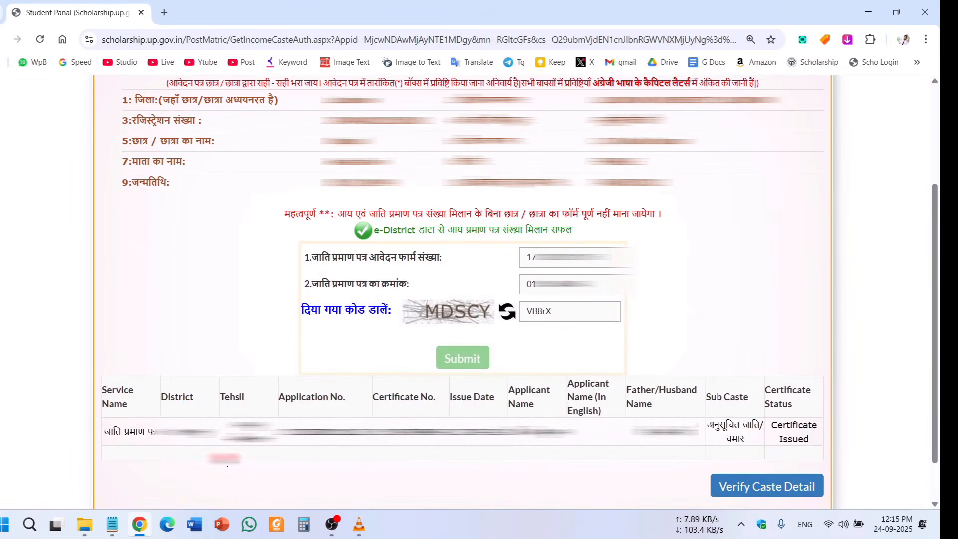
{"action": "left_click_drag", "start_coordinate": [122, 434], "coordinate": [574, 483]}
{"action": "left_click", "coordinate": [574, 483]}
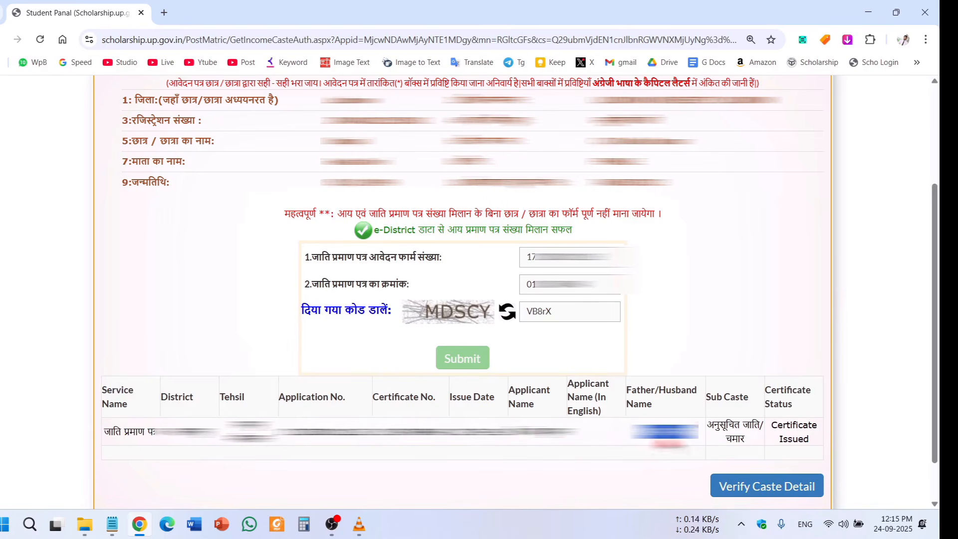
{"action": "mouse_move", "coordinate": [715, 425]}
{"action": "left_mouse_down"}
{"action": "mouse_move", "coordinate": [756, 439]}
{"action": "mouse_move", "coordinate": [713, 432]}
{"action": "left_mouse_up"}
{"action": "left_click", "coordinate": [757, 438]}
{"action": "left_click", "coordinate": [727, 422]}
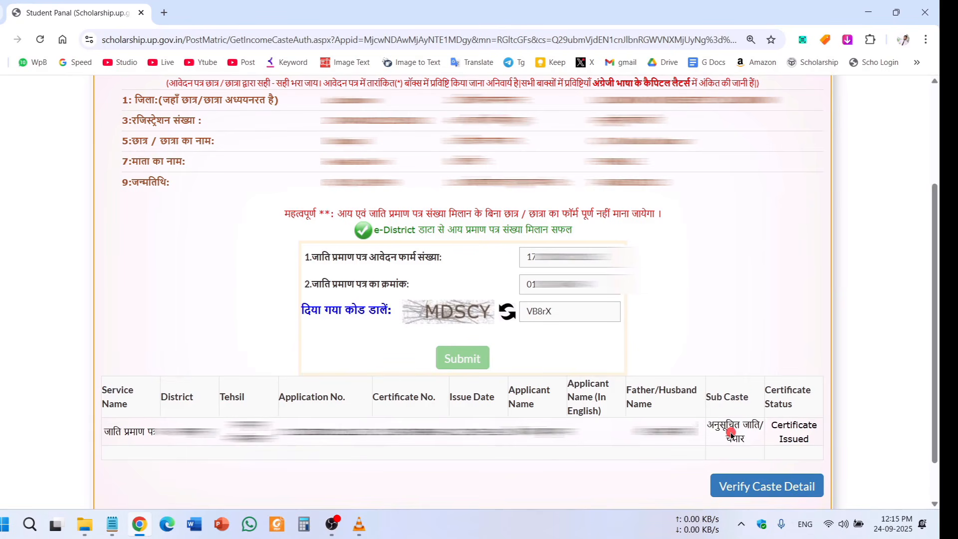
{"action": "left_click_drag", "start_coordinate": [716, 420], "coordinate": [741, 437]}
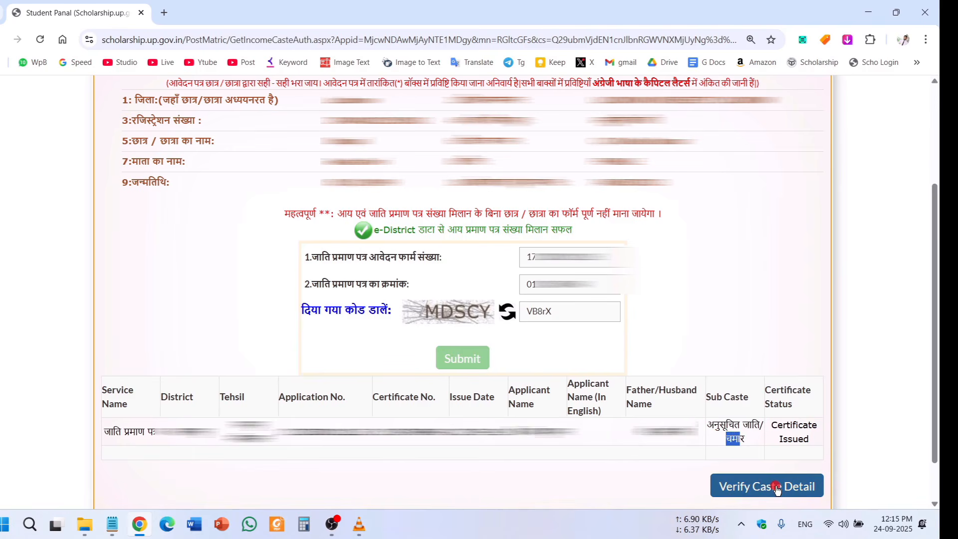
Verify the caste details and check that Income/Caste Auth. and Aadhaar Auth. show complete.
{"action": "left_click", "coordinate": [776, 487]}
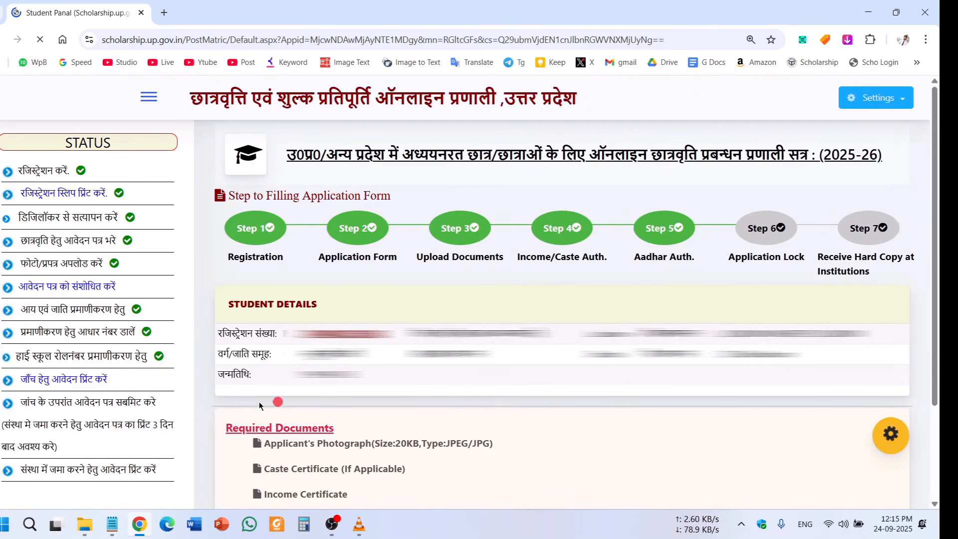
{"action": "left_click_drag", "start_coordinate": [20, 309], "coordinate": [123, 308]}
{"action": "left_click", "coordinate": [124, 309]}
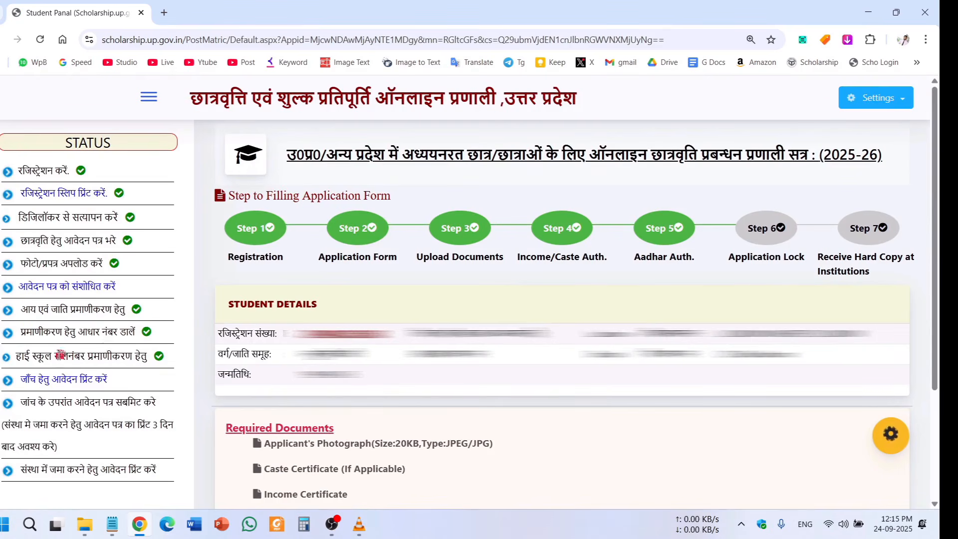
{"action": "left_click_drag", "start_coordinate": [21, 332], "coordinate": [134, 335]}
{"action": "left_click", "coordinate": [156, 334]}
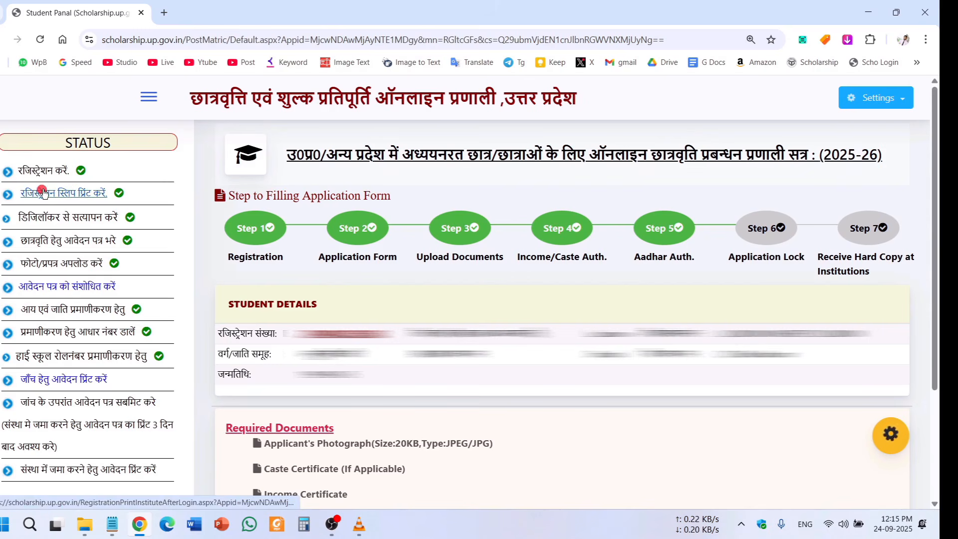
Review the Aadhaar and high school roll number authentication steps in the STATUS sidebar.
{"action": "left_click_drag", "start_coordinate": [38, 334], "coordinate": [135, 332]}
{"action": "left_click_drag", "start_coordinate": [16, 358], "coordinate": [160, 361]}
{"action": "left_click", "coordinate": [151, 360]}
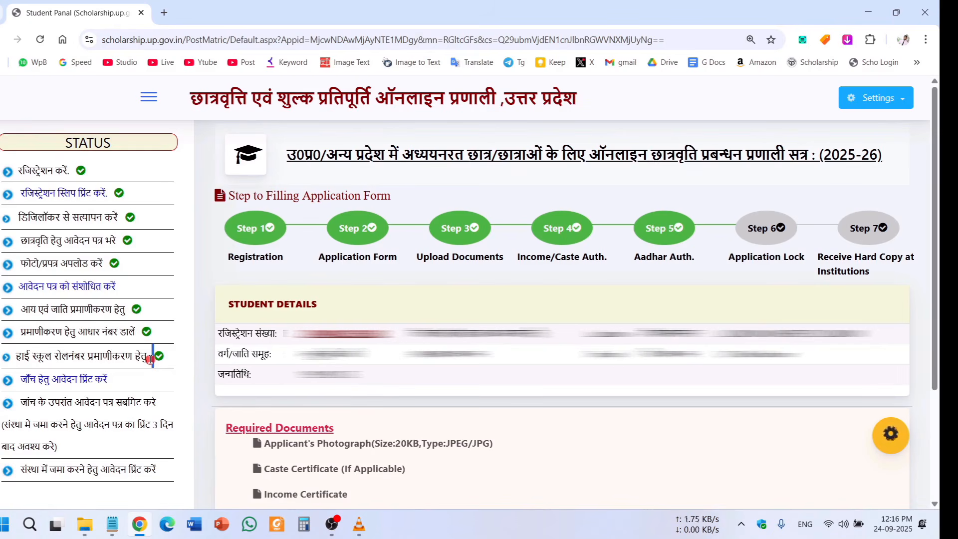
{"action": "double_click", "coordinate": [62, 354]}
{"action": "double_click", "coordinate": [113, 354]}
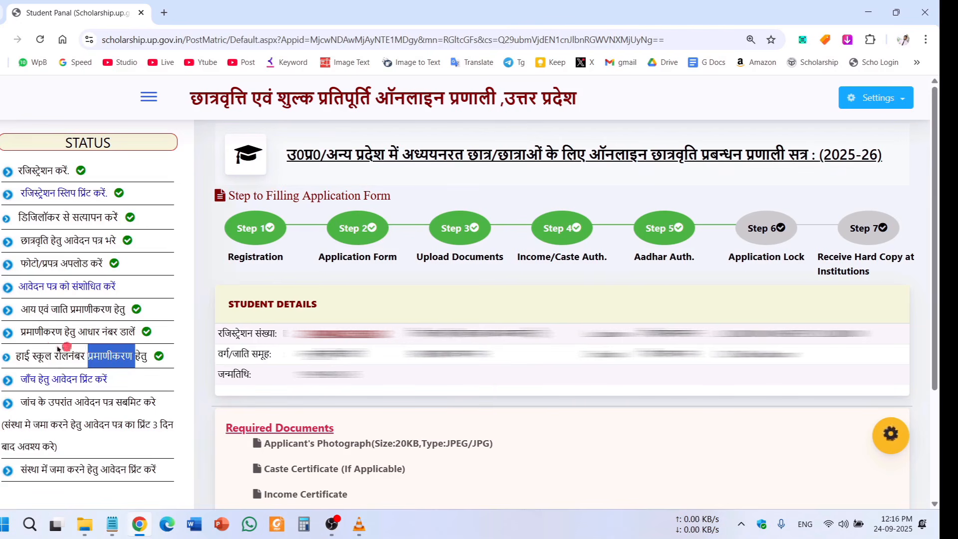
{"action": "left_click", "coordinate": [36, 358]}
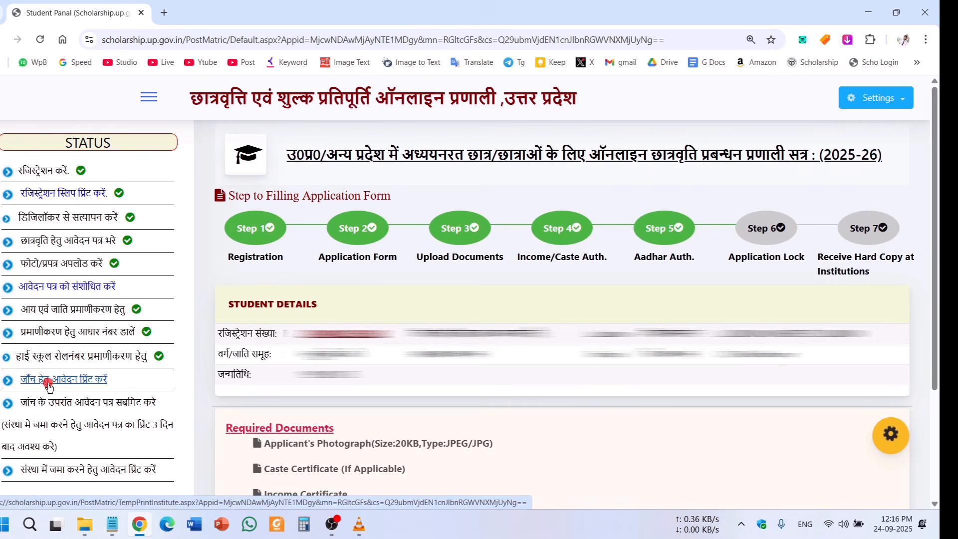
View the print-for-verification Summary Report, then go BACK to the Student Panel dashboard.
{"action": "left_click", "coordinate": [48, 384]}
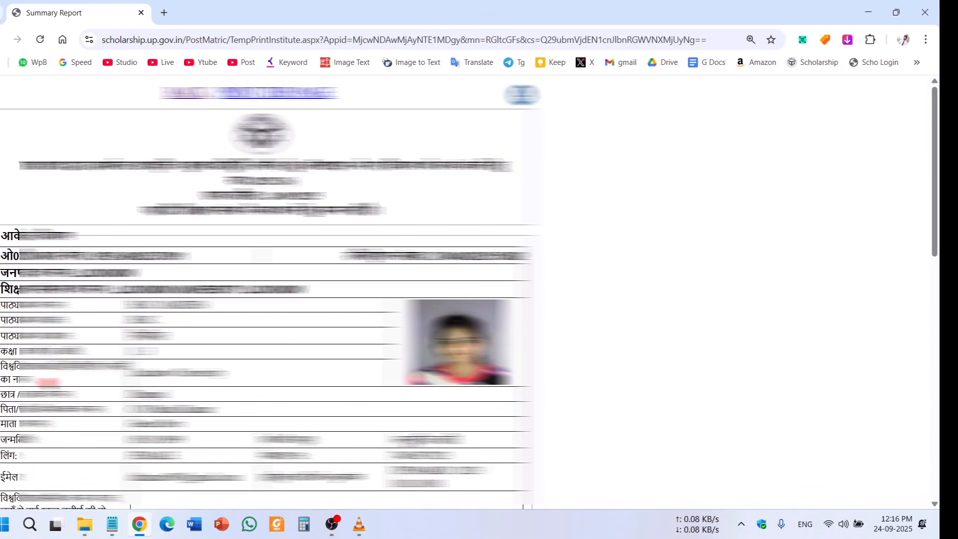
{"action": "left_click_drag", "start_coordinate": [935, 209], "coordinate": [937, 237]}
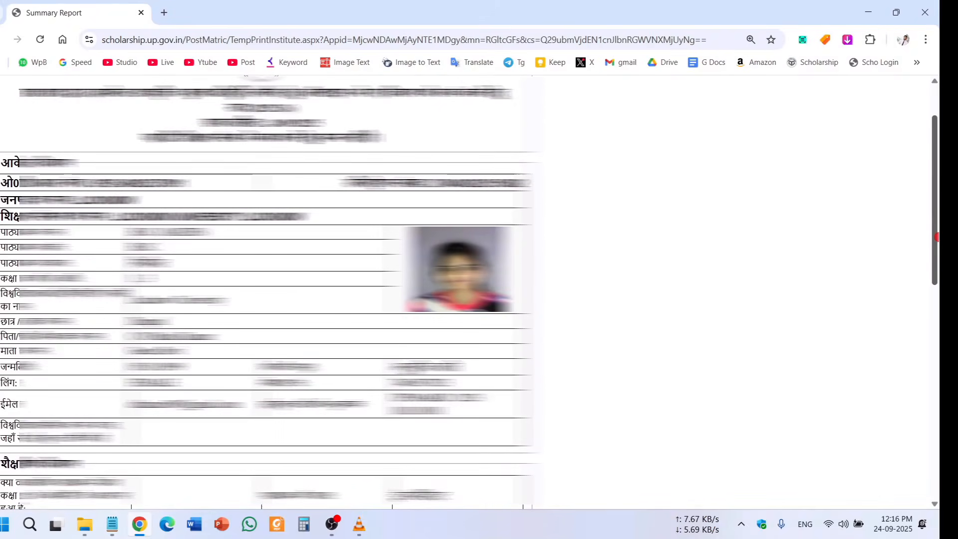
{"action": "scroll", "coordinate": [530, 100], "scroll_direction": "up", "scroll_amount": 2}
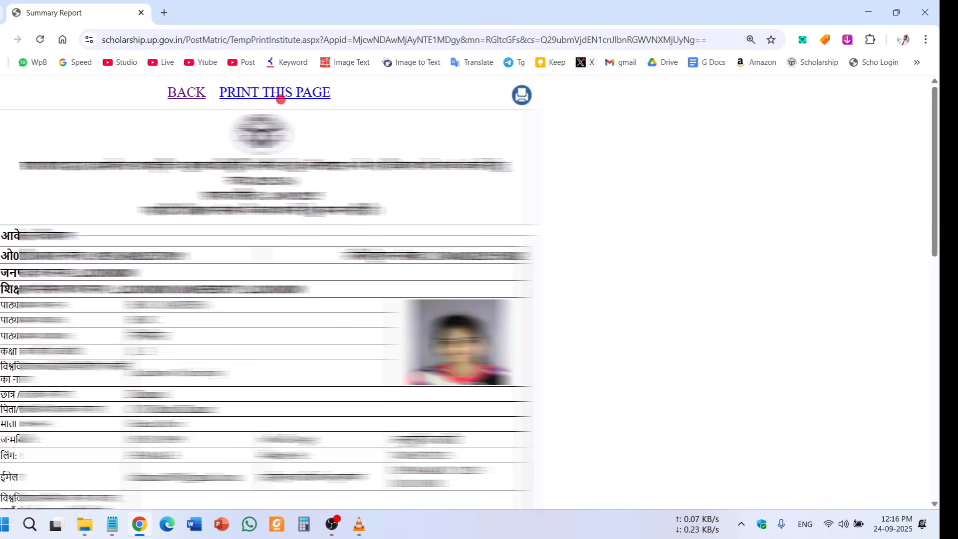
{"action": "left_click", "coordinate": [172, 93]}
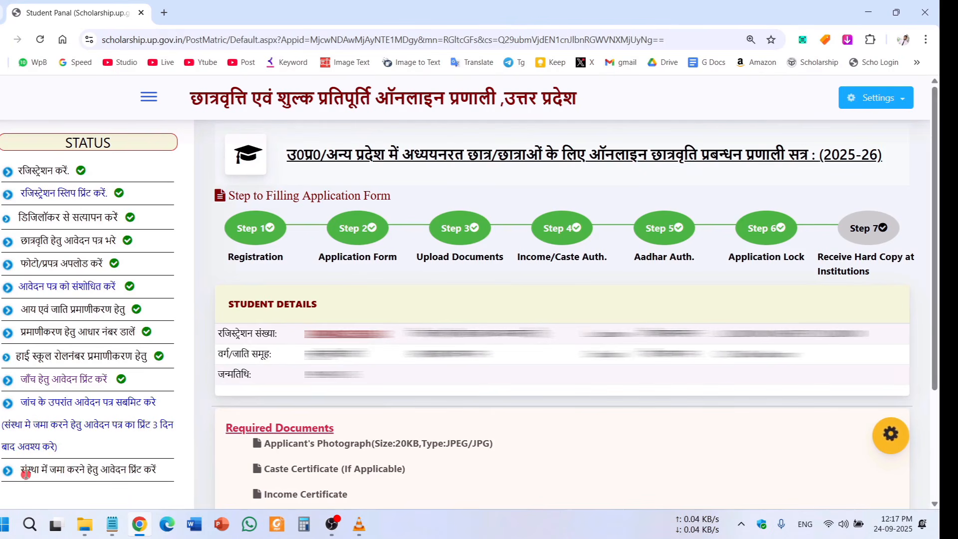
{"action": "left_click_drag", "start_coordinate": [23, 471], "coordinate": [187, 488]}
{"action": "left_click", "coordinate": [187, 488]}
{"action": "left_click_drag", "start_coordinate": [67, 468], "coordinate": [159, 468]}
{"action": "left_click", "coordinate": [159, 469]}
{"action": "left_click_drag", "start_coordinate": [43, 471], "coordinate": [116, 482]}
{"action": "left_click", "coordinate": [79, 475]}
{"action": "left_click_drag", "start_coordinate": [118, 381], "coordinate": [36, 383]}
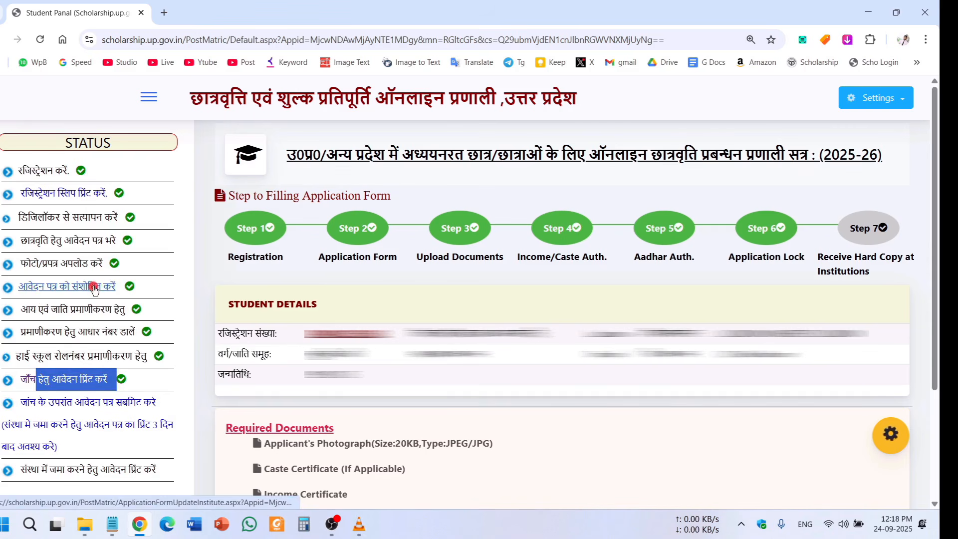
{"action": "left_click", "coordinate": [190, 391]}
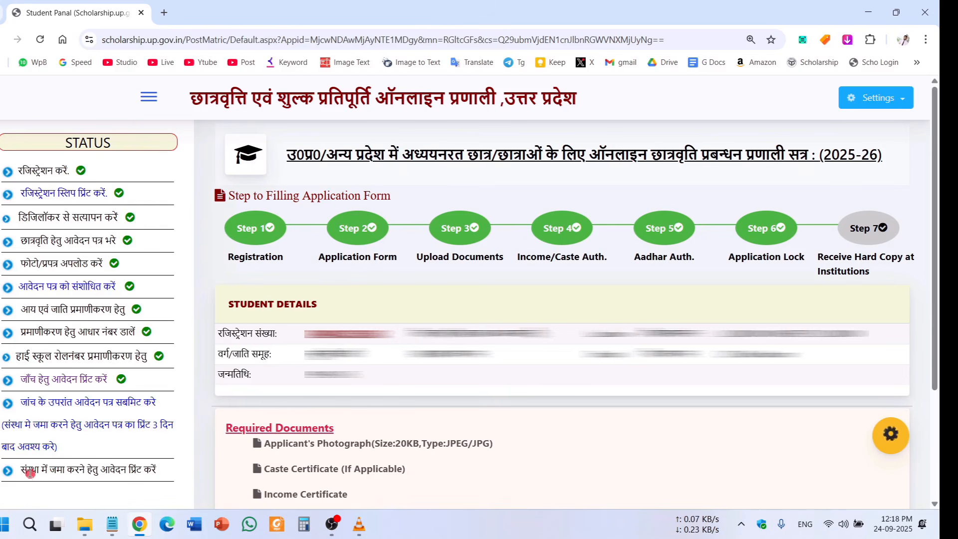
{"action": "left_click_drag", "start_coordinate": [27, 472], "coordinate": [142, 472]}
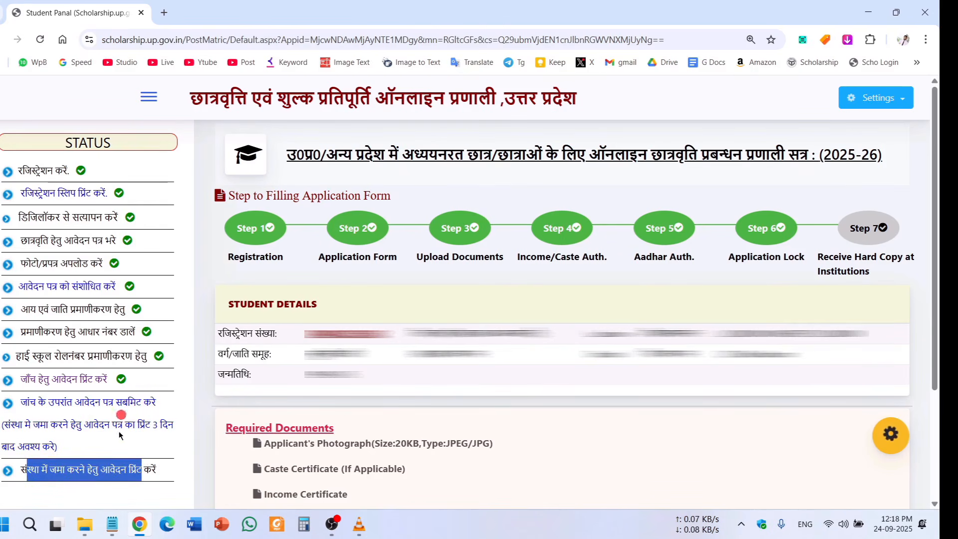
{"action": "left_click", "coordinate": [170, 474]}
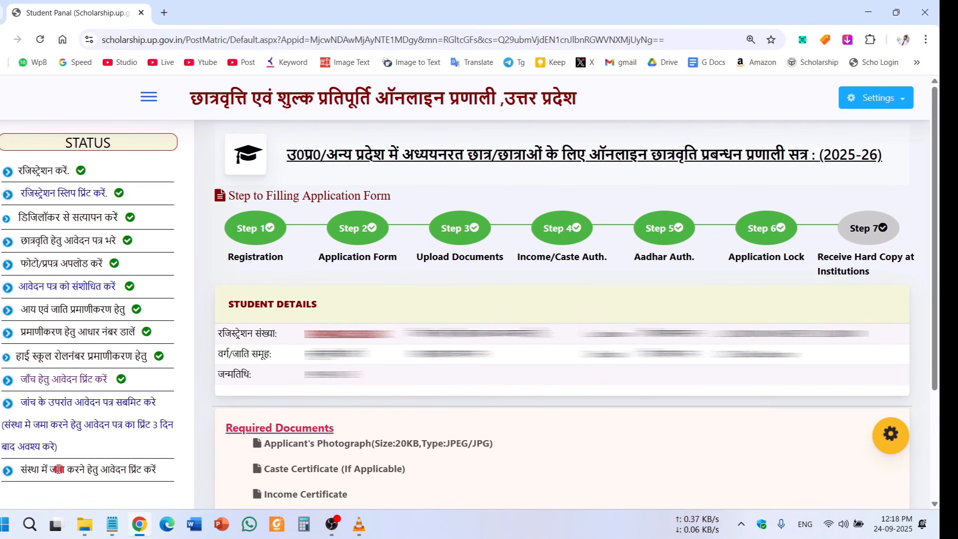
{"action": "left_click_drag", "start_coordinate": [49, 472], "coordinate": [132, 455]}
Open the 2025-26 application Summary Report printout and scroll to its heading.
{"action": "left_click", "coordinate": [85, 379]}
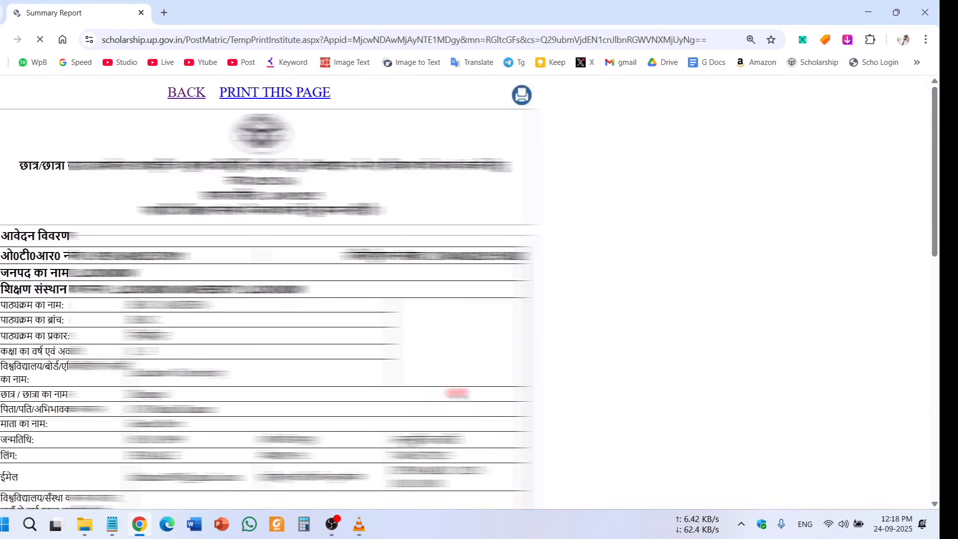
{"action": "left_click_drag", "start_coordinate": [936, 172], "coordinate": [933, 203]}
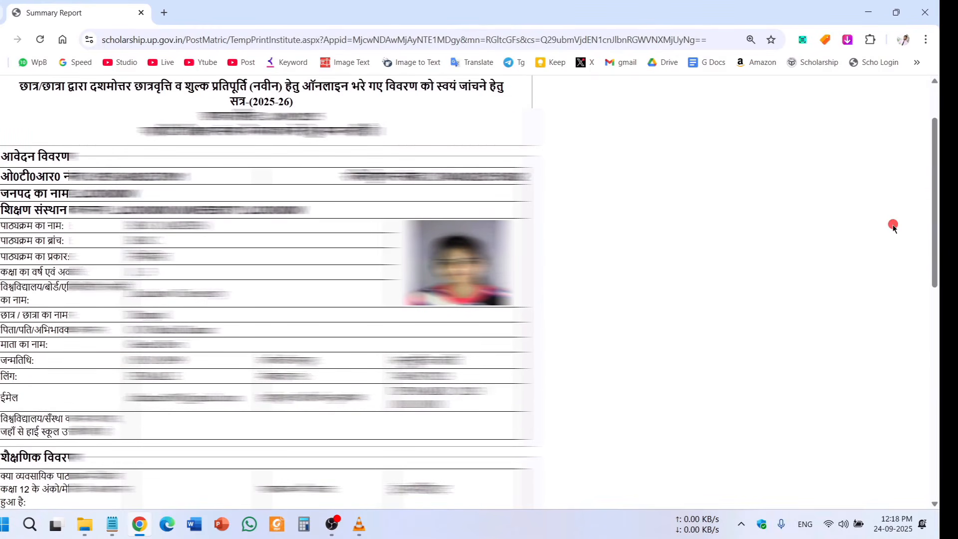